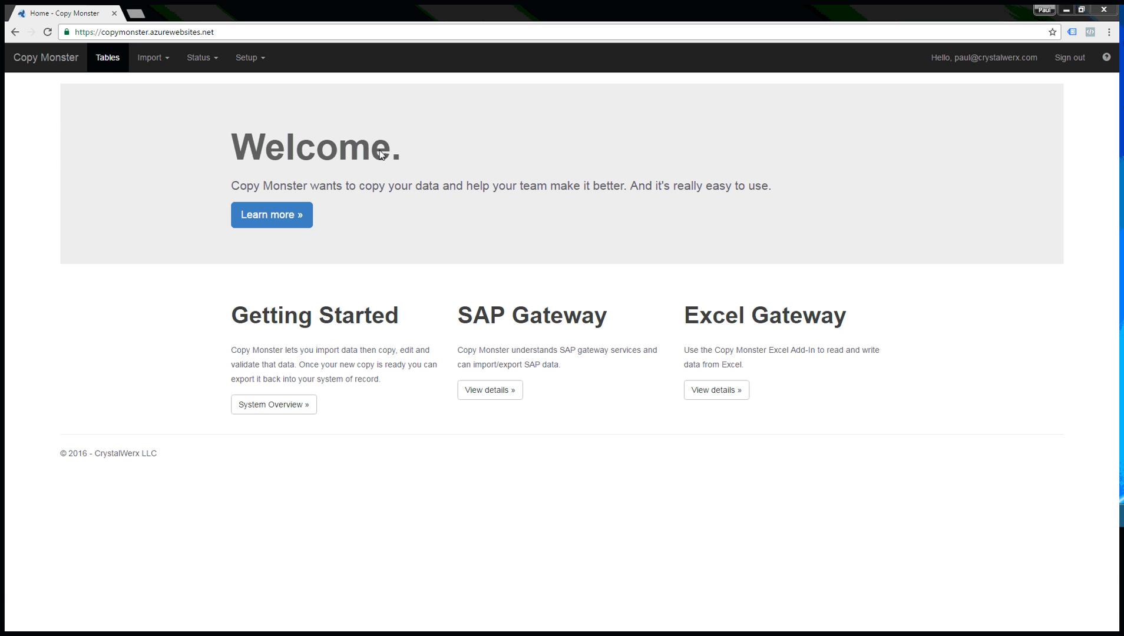
- Open the SAP Products table for editing and display it in the Purchasing view
left_click(107, 58)
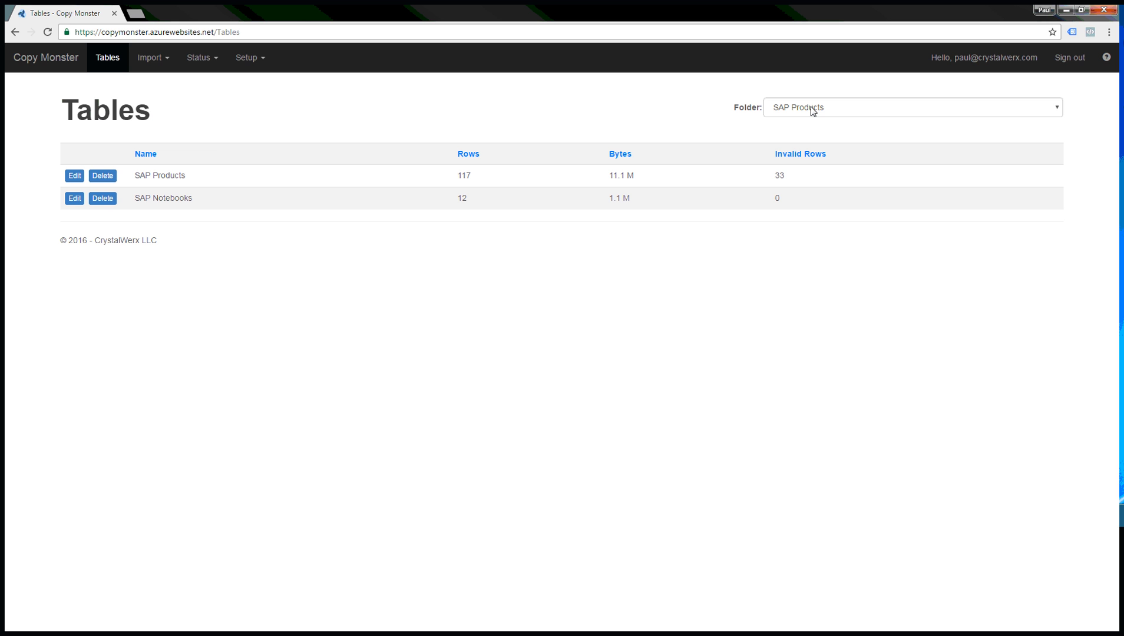
left_click(80, 177)
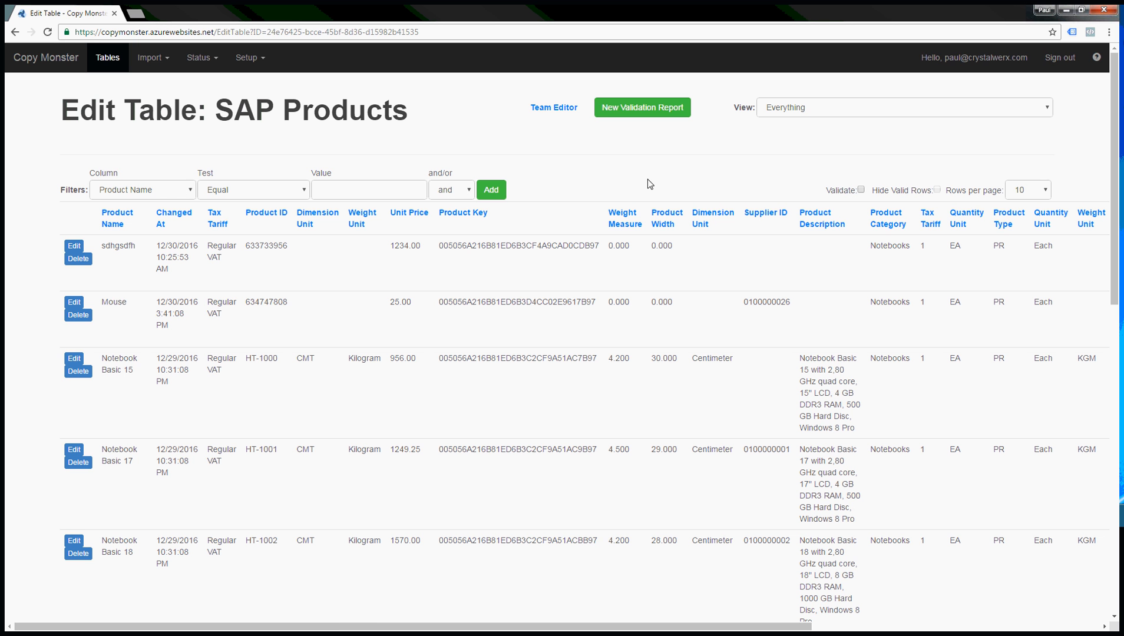
left_click(801, 112)
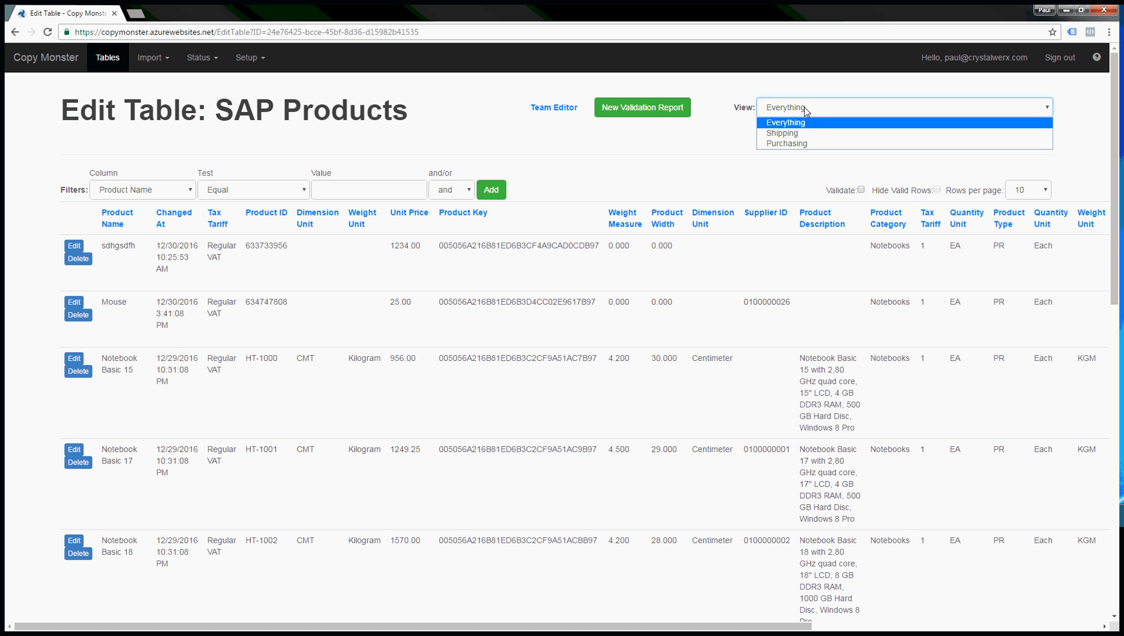
left_click(797, 145)
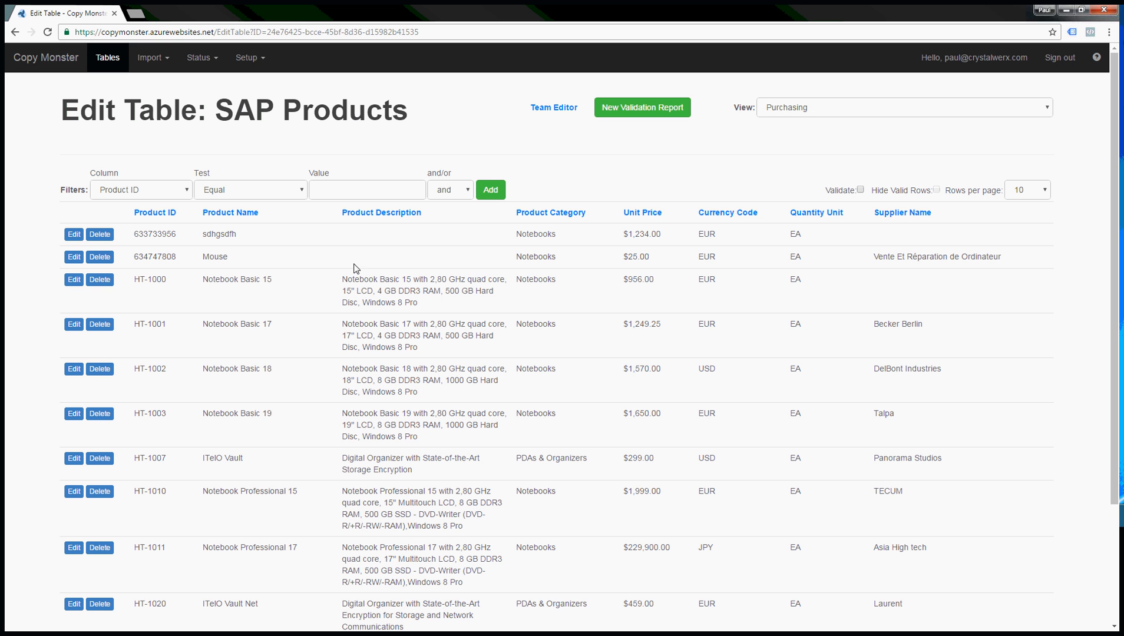
- Open the HT-1001 Notebook Basic 17 row for editing and examine the available supplier names
left_click(73, 325)
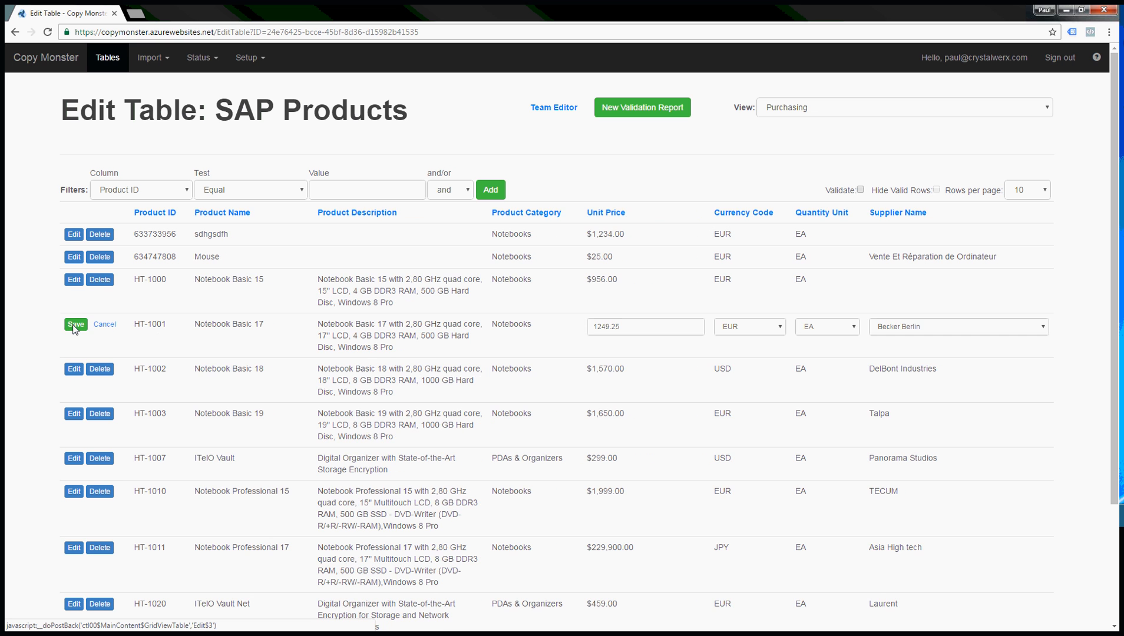
left_click(912, 331)
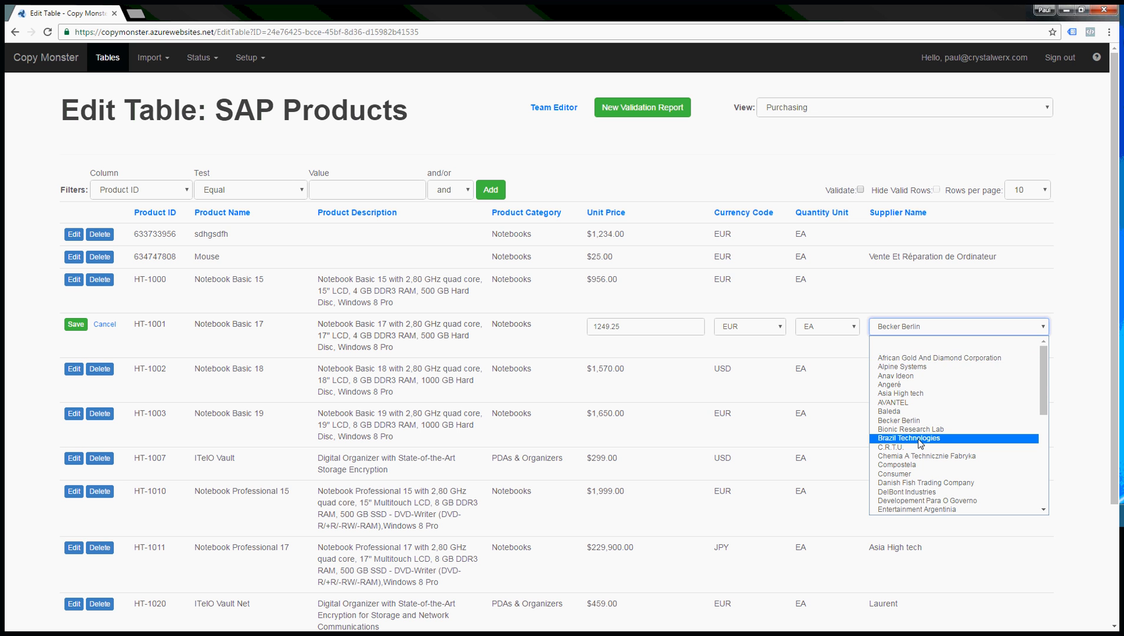
left_click(1073, 298)
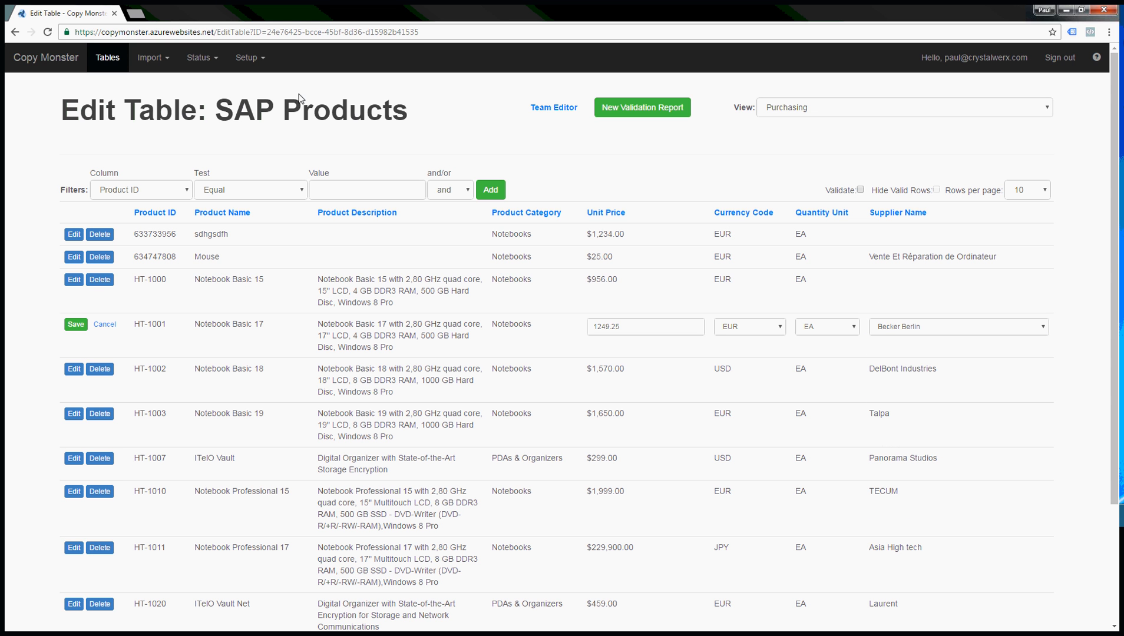
- Start a new table type named ManagedSuppliers with the columns Enabled, MaxAmount, SupplierID, SupplierName
left_click(261, 58)
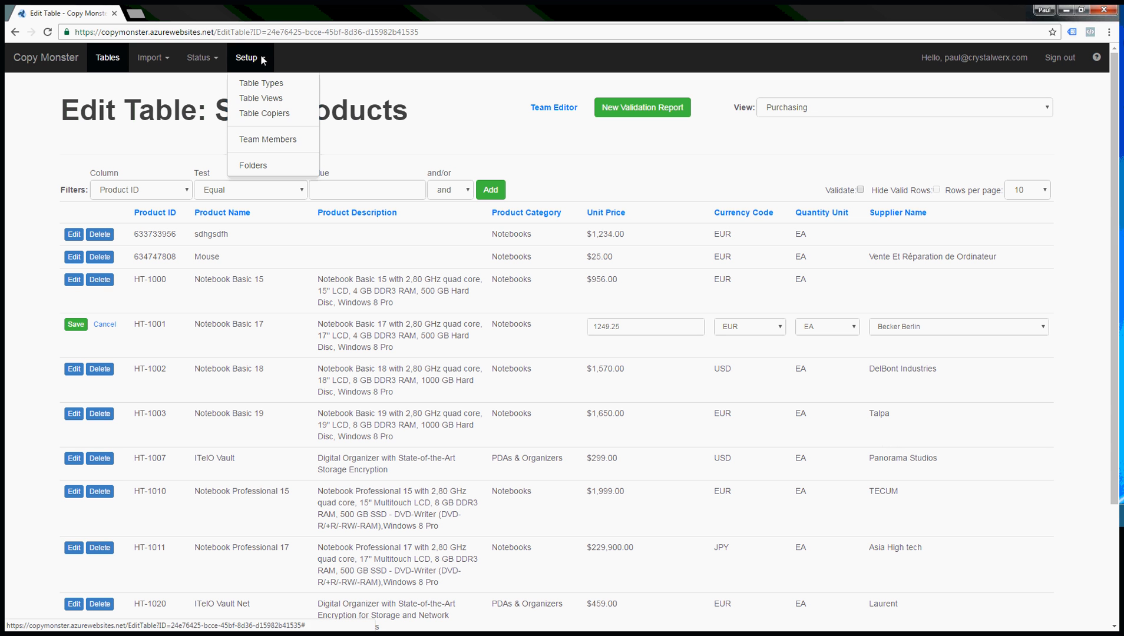
left_click(274, 85)
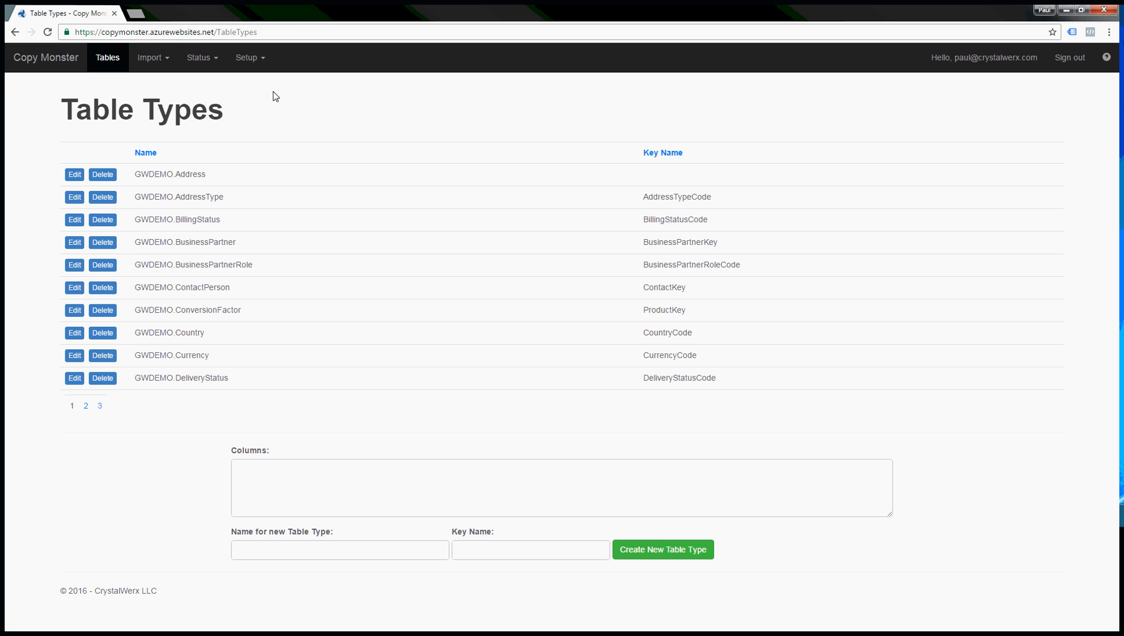
left_click(322, 551)
left_click(299, 582)
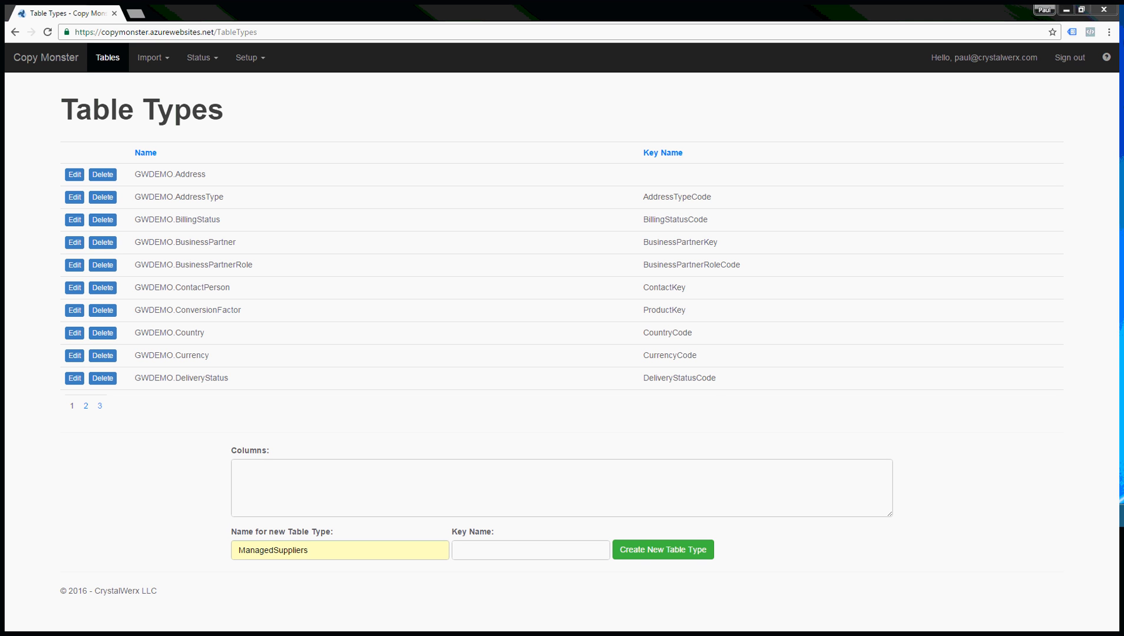
left_click(403, 499)
type("Enabled, MaxAmount, SupplierID, SupplierName")
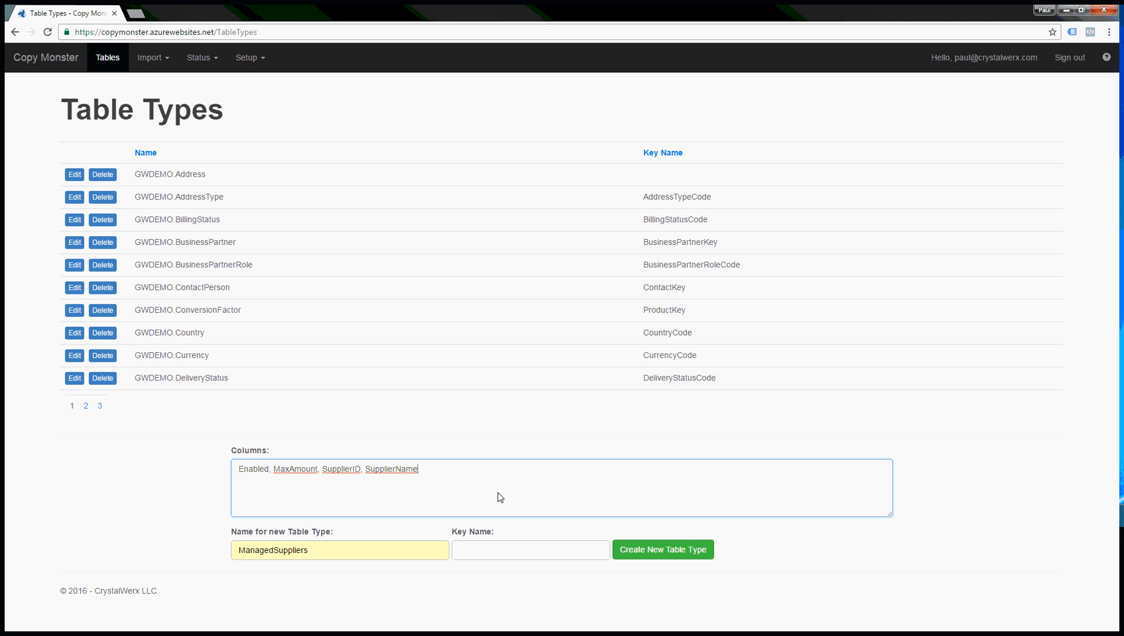
- Set SupplierID as the key name of the ManagedSuppliers table type and create it
double_click(344, 471)
key("ctrl+c")
left_click(466, 552)
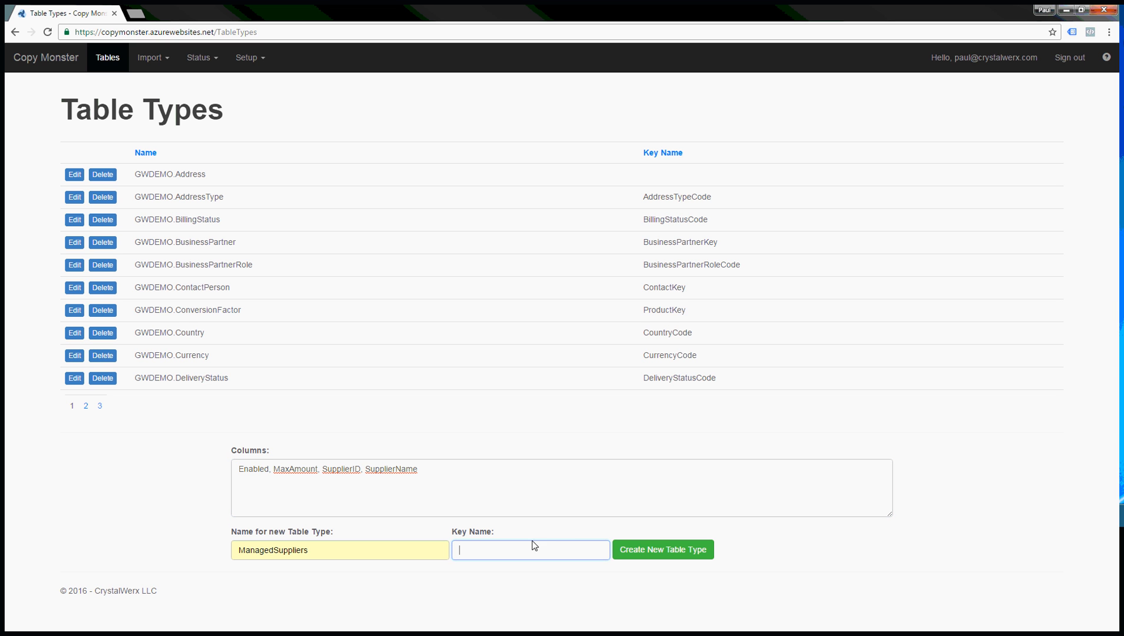
key("ctrl+v")
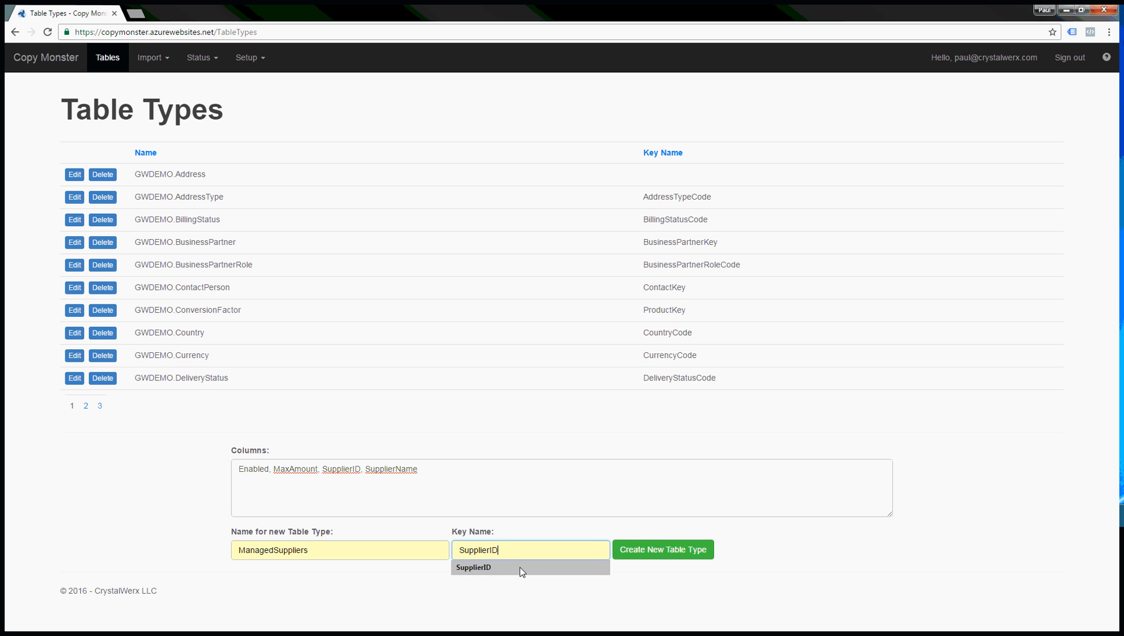
left_click(519, 568)
left_click(523, 581)
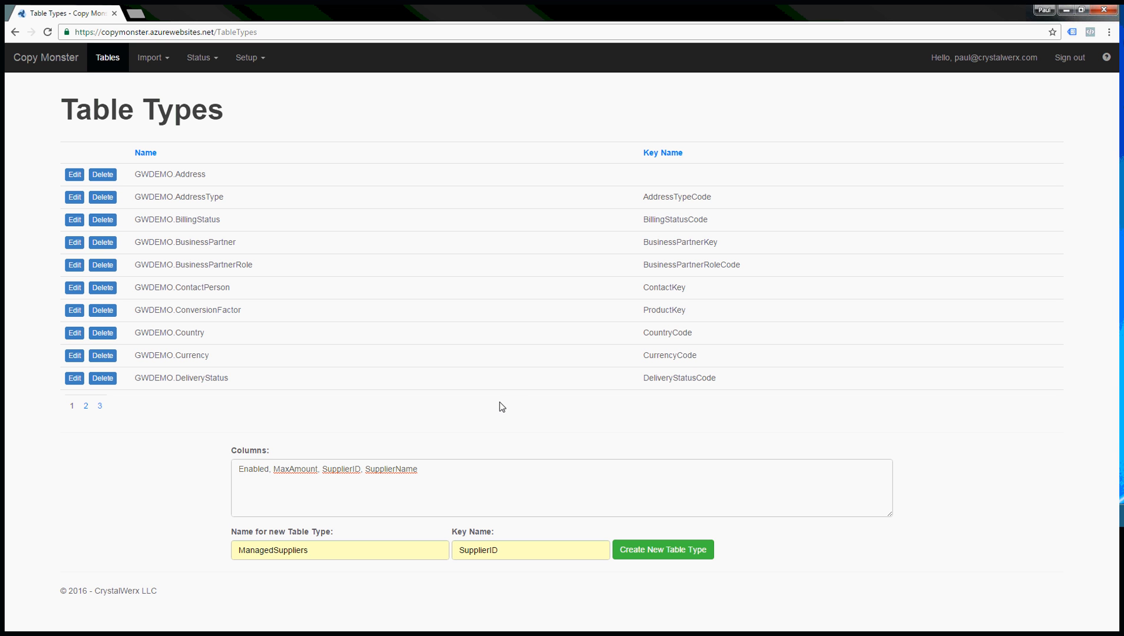
left_click(682, 549)
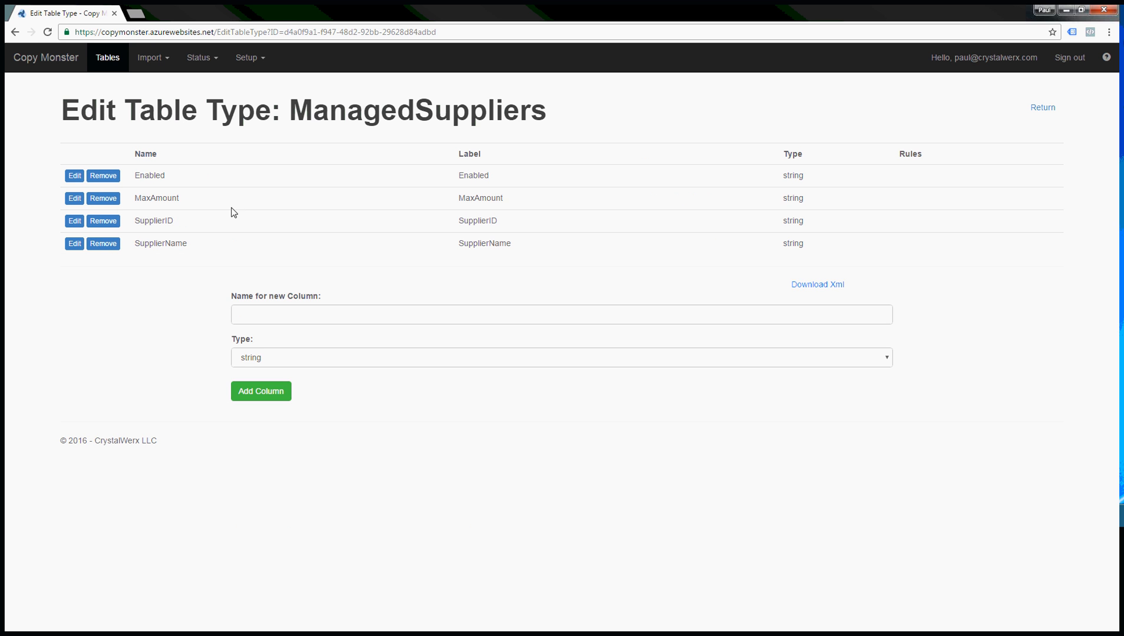
- Change the ManagedSuppliers column types to bit for Enabled and money for MaxAmount, saving each column
left_click(68, 176)
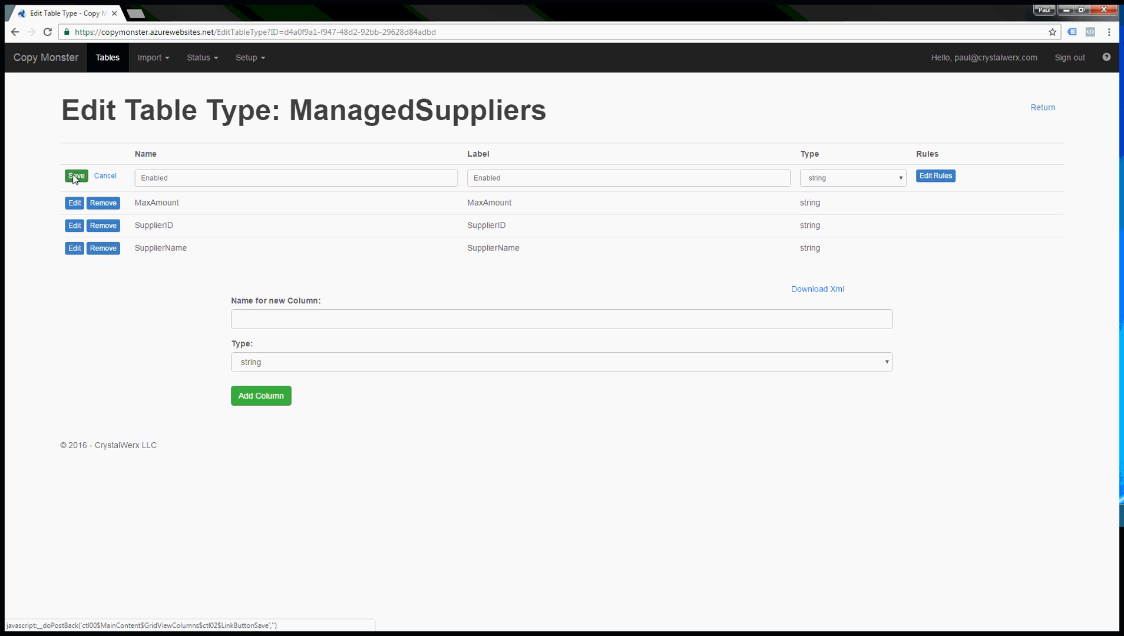
left_click(837, 181)
left_click(820, 201)
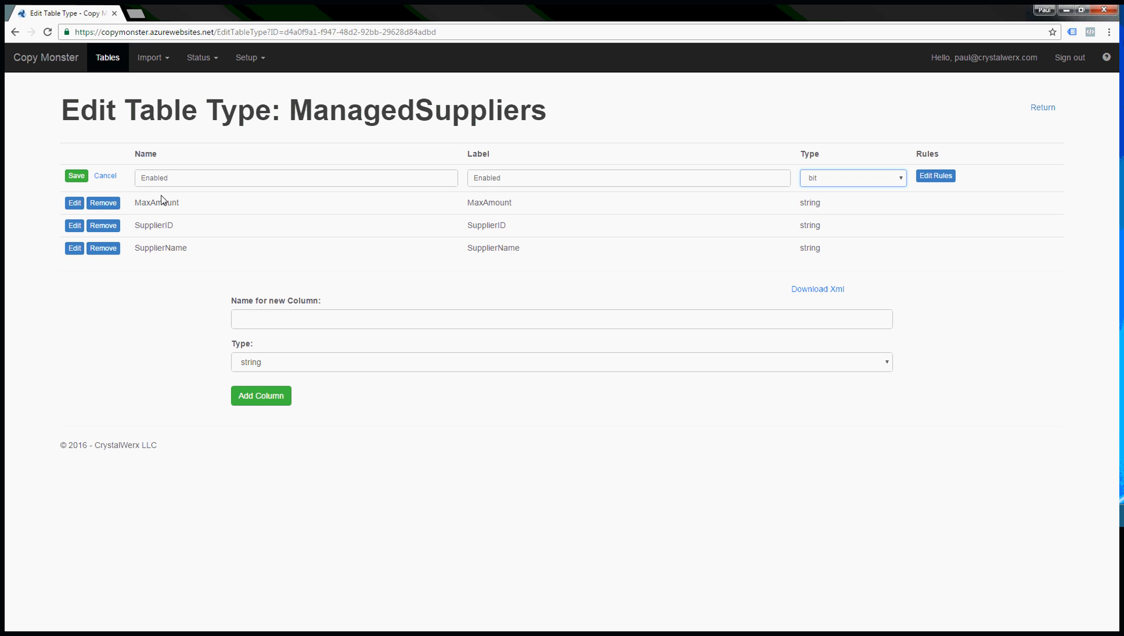
left_click(76, 175)
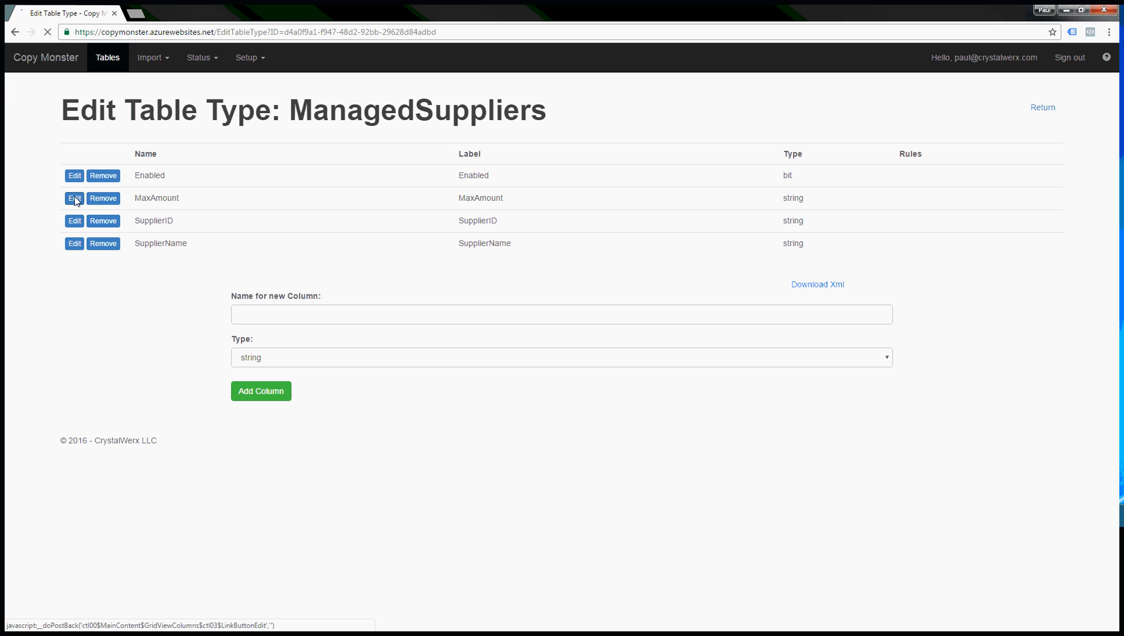
left_click(75, 199)
left_click(838, 201)
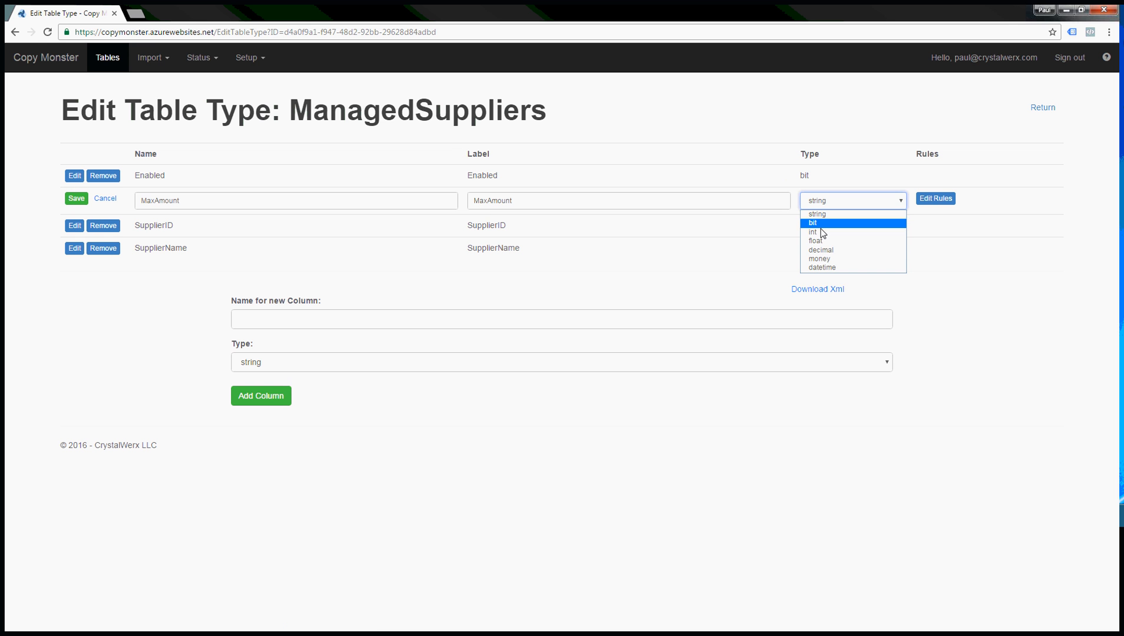
left_click(822, 258)
left_click(76, 198)
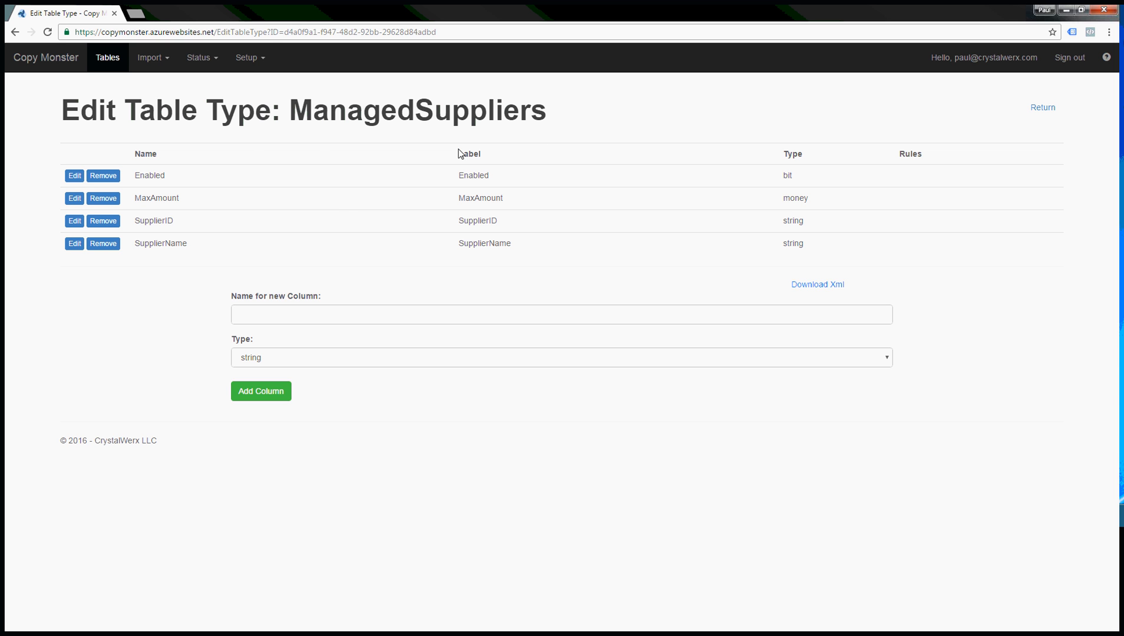
- Create a table view named Everything for the ManagedSuppliers table type with all its columns
left_click(260, 59)
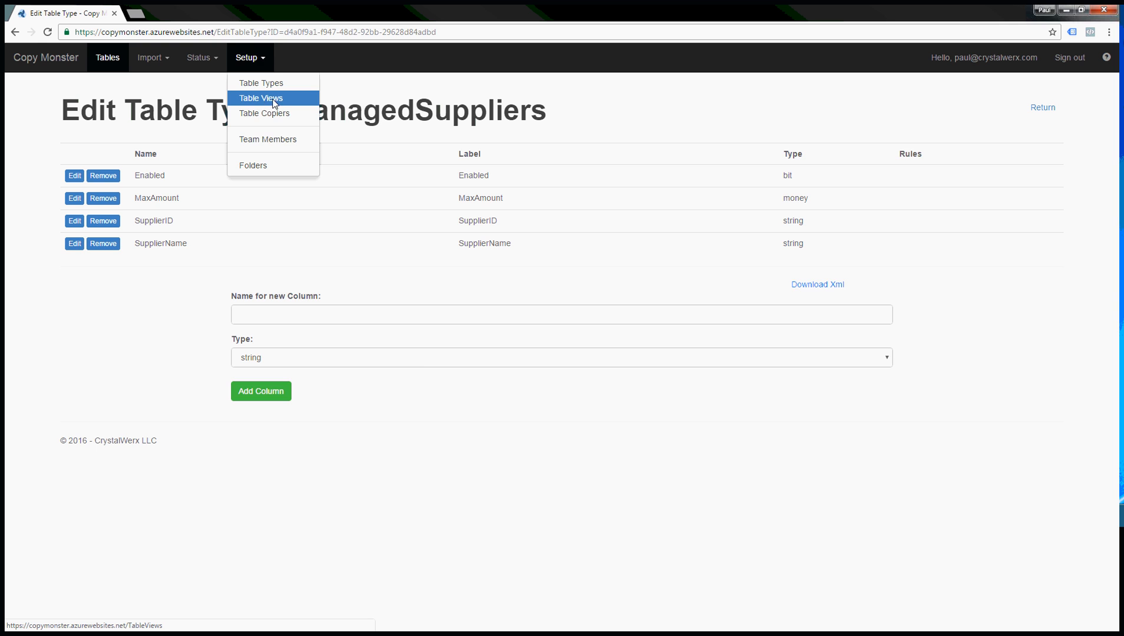
left_click(277, 97)
left_click(800, 111)
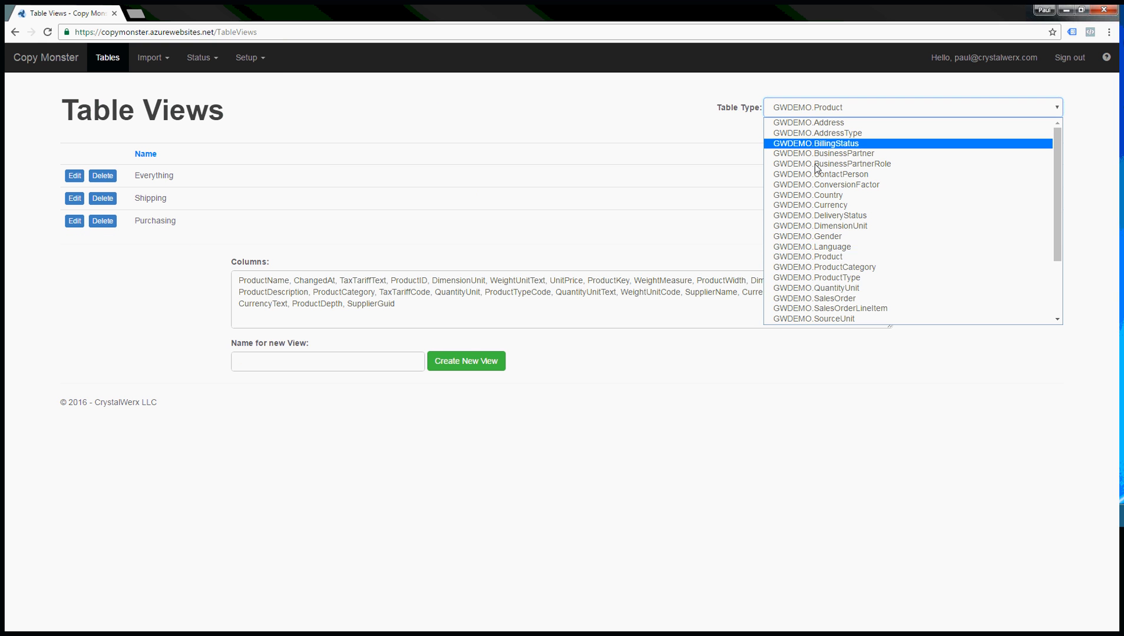
left_click_drag(1057, 229, 1058, 292)
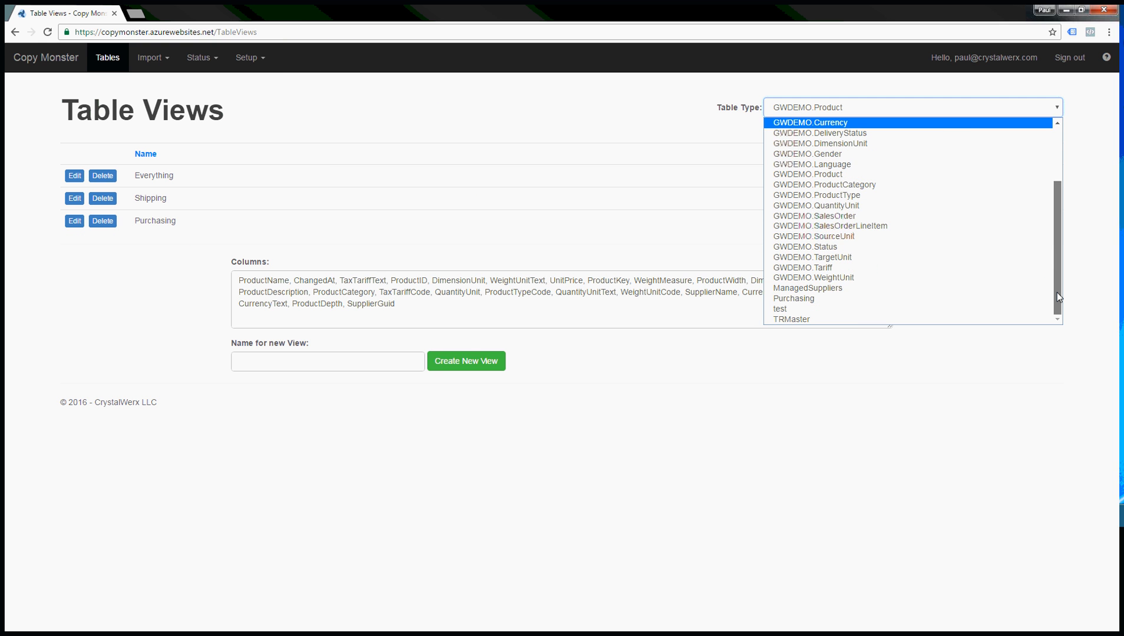
left_click(887, 286)
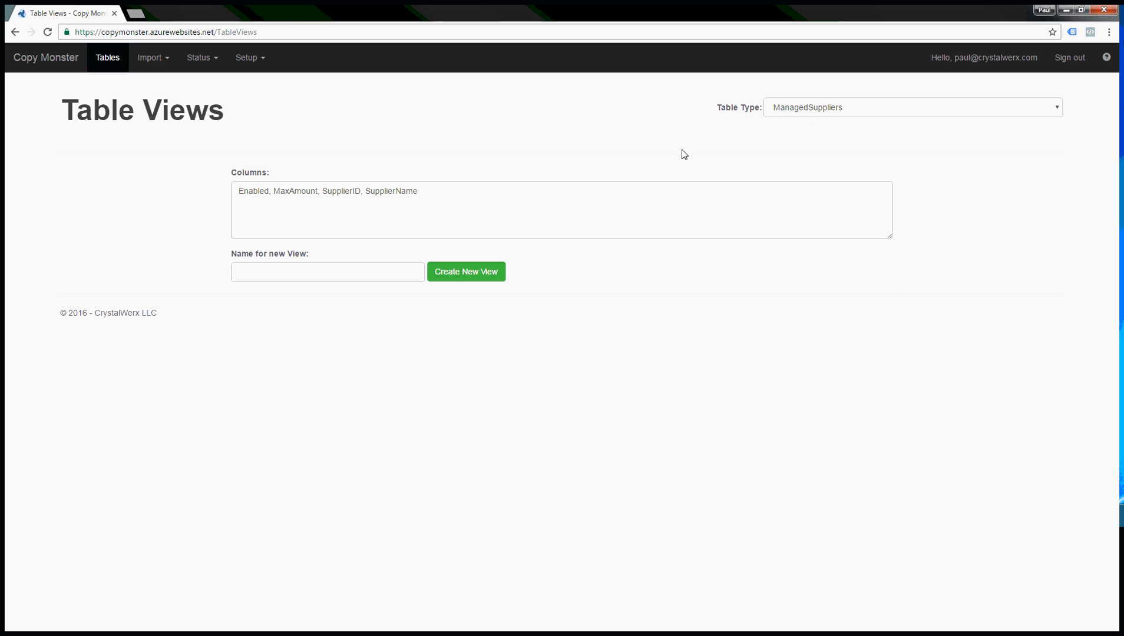
left_click(262, 279)
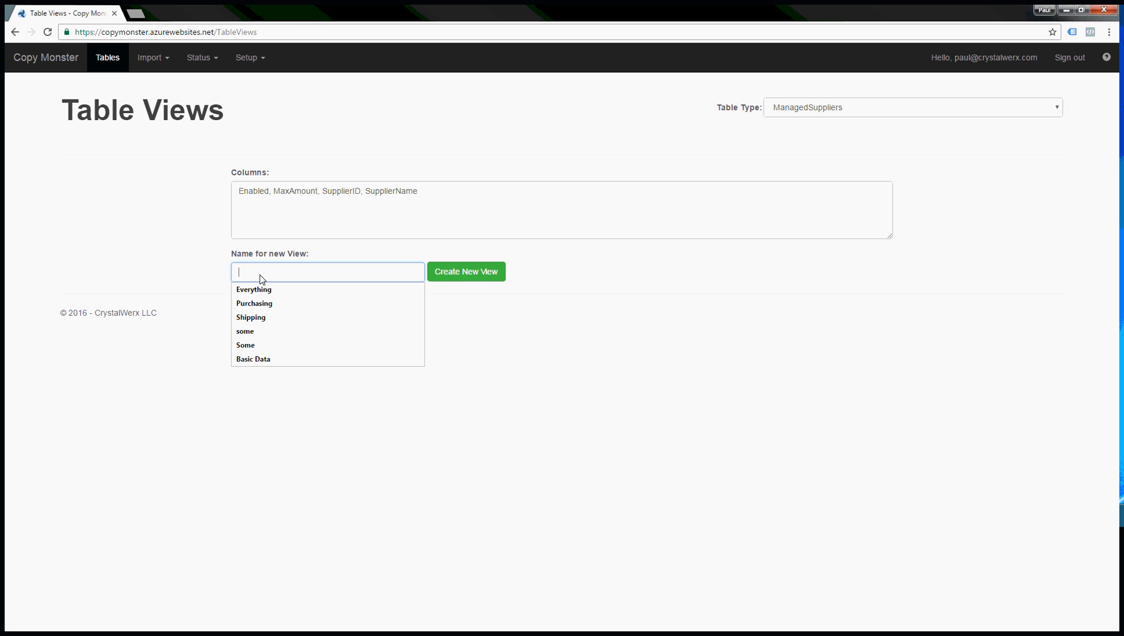
left_click(259, 289)
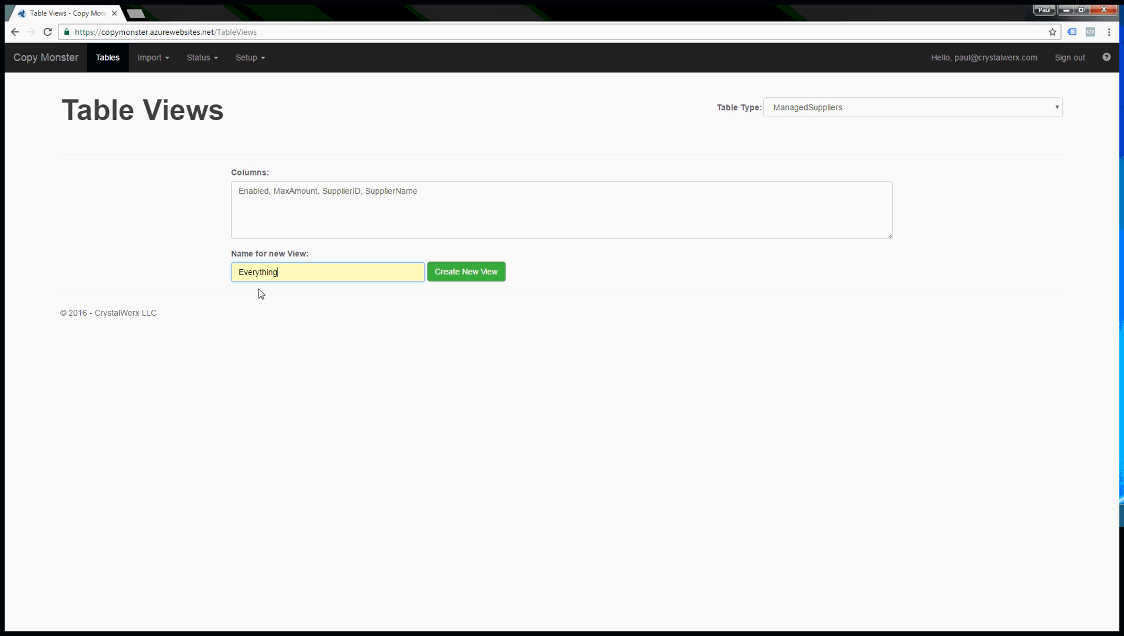
left_click(465, 275)
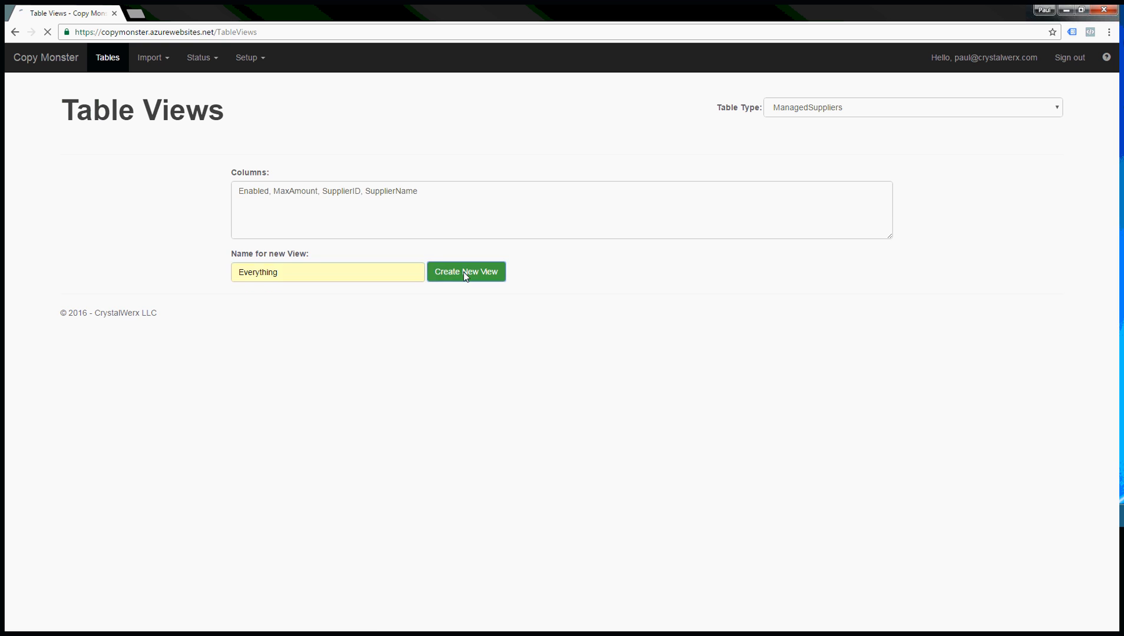
- Create a ManagedSuppliers copier named Extract Suppliers from SAP Products with source GWDEMO.Product and a row duplication of 1, and open it for editing
left_click(248, 55)
left_click(269, 115)
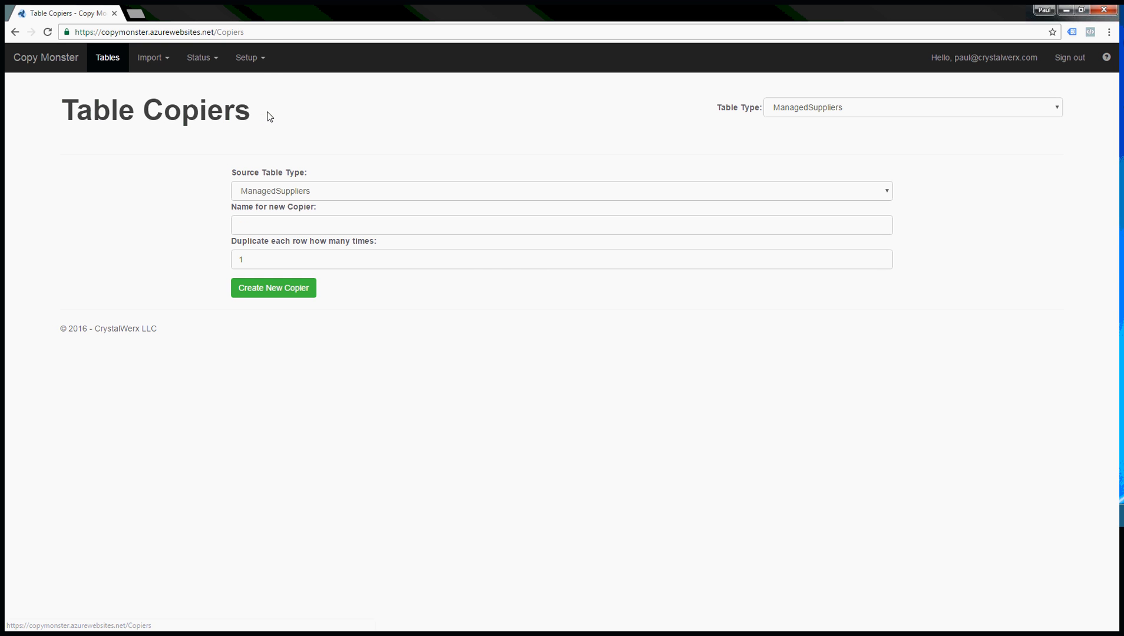
left_click(299, 194)
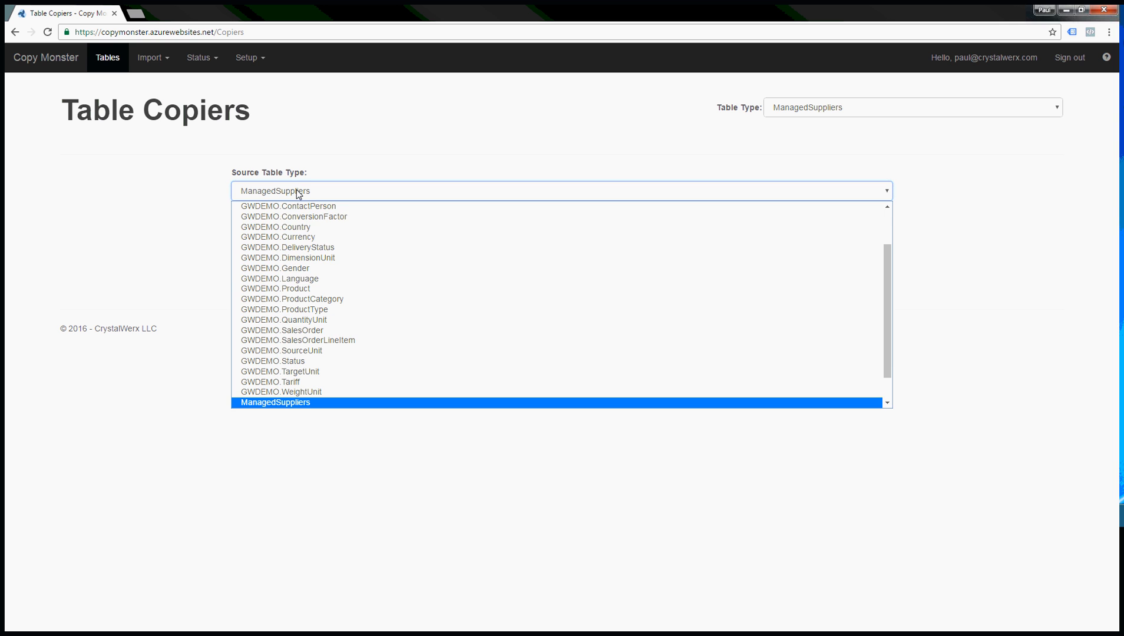
scroll(294, 218, "up", 1)
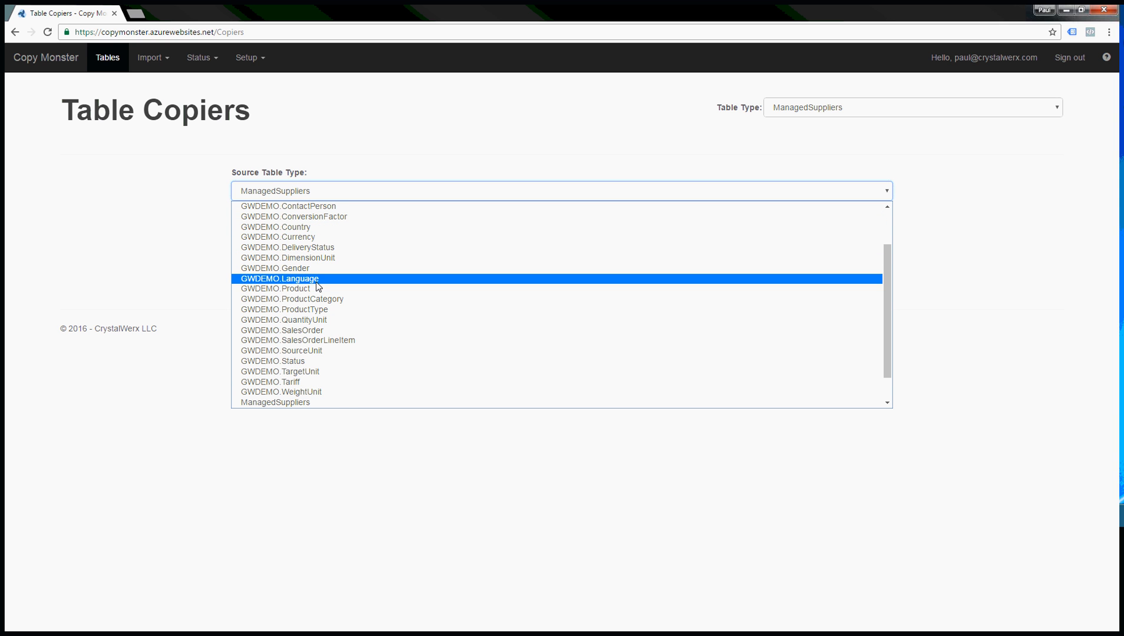
left_click(269, 293)
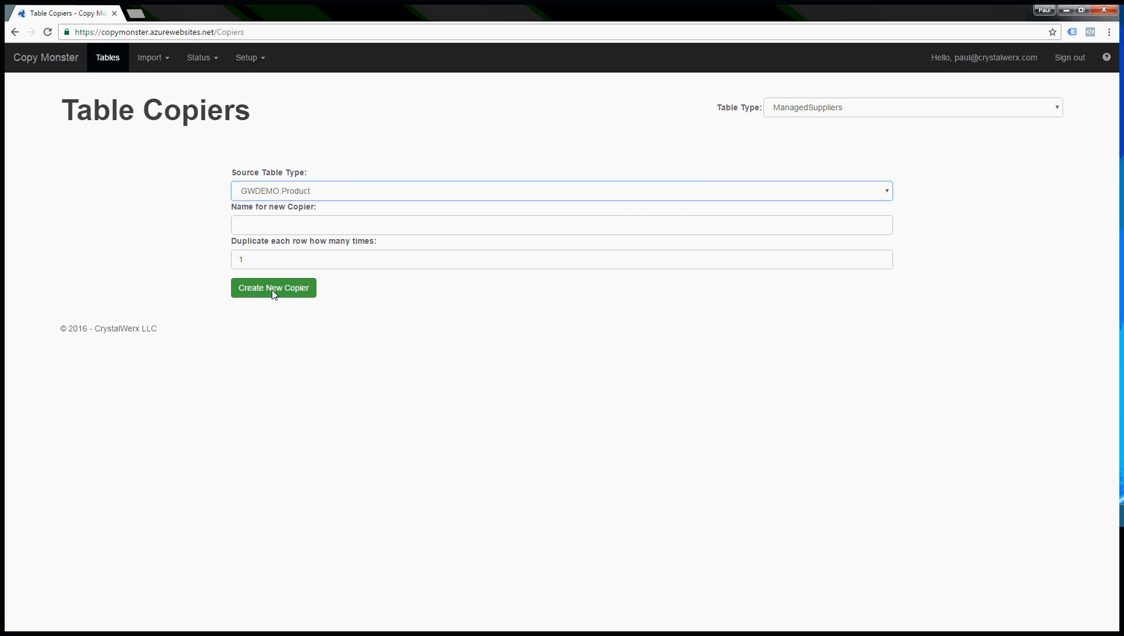
left_click(292, 226)
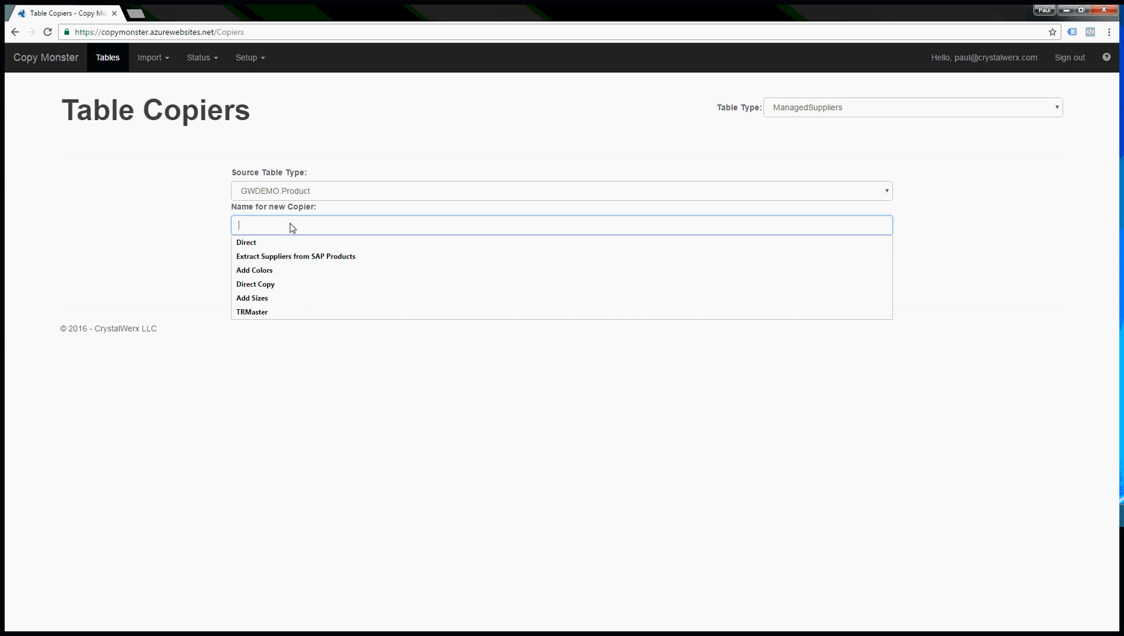
left_click(281, 257)
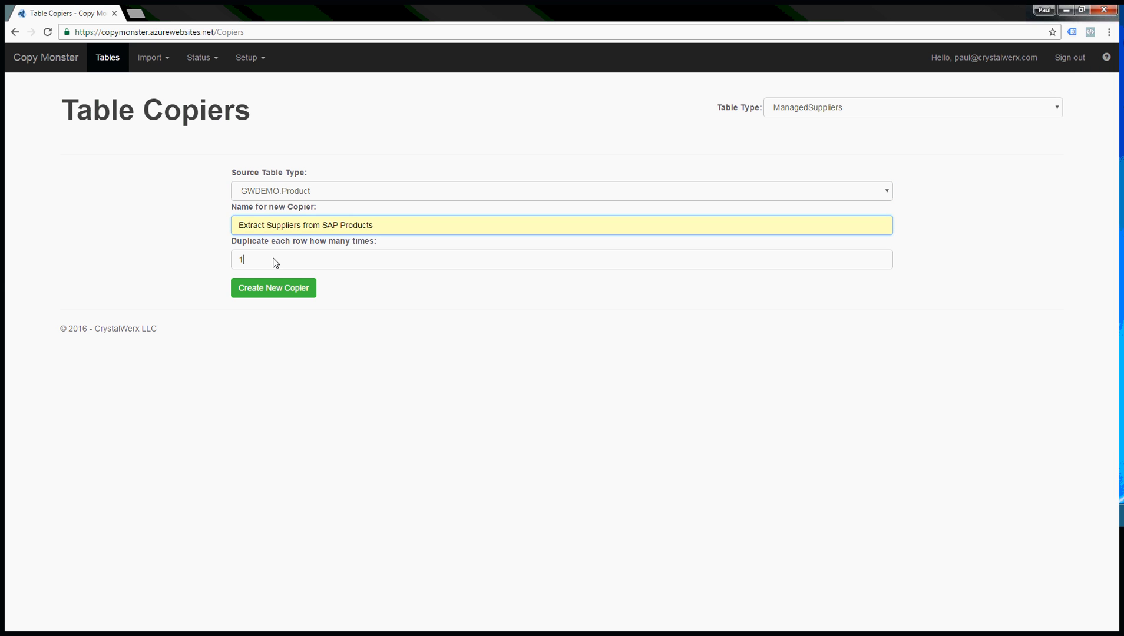
left_click(277, 261)
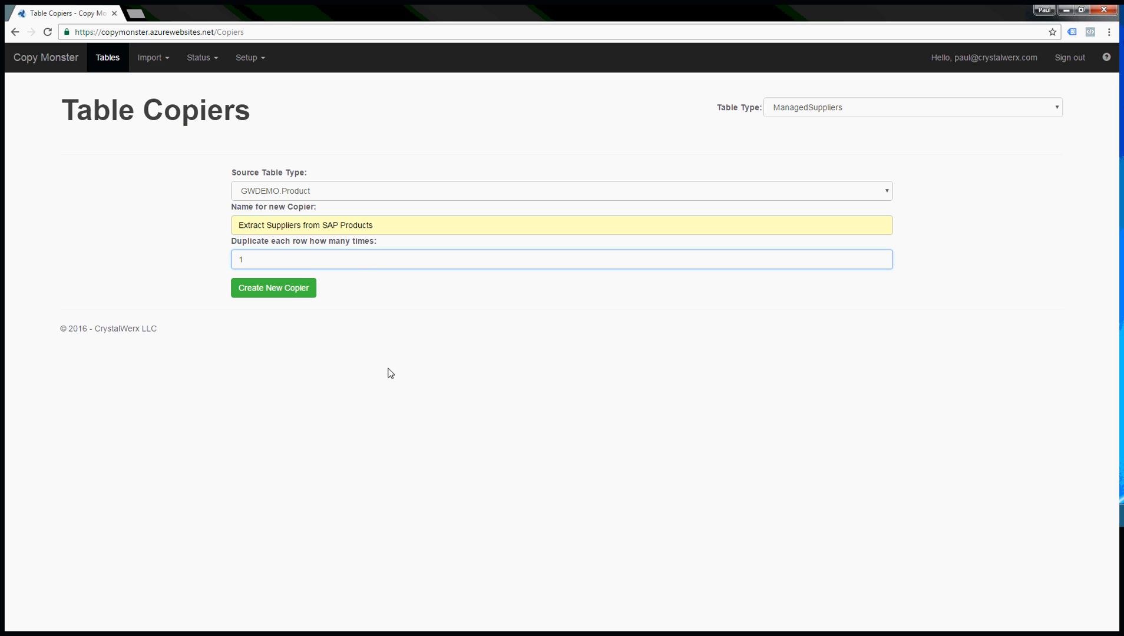
left_click(279, 288)
left_click(79, 180)
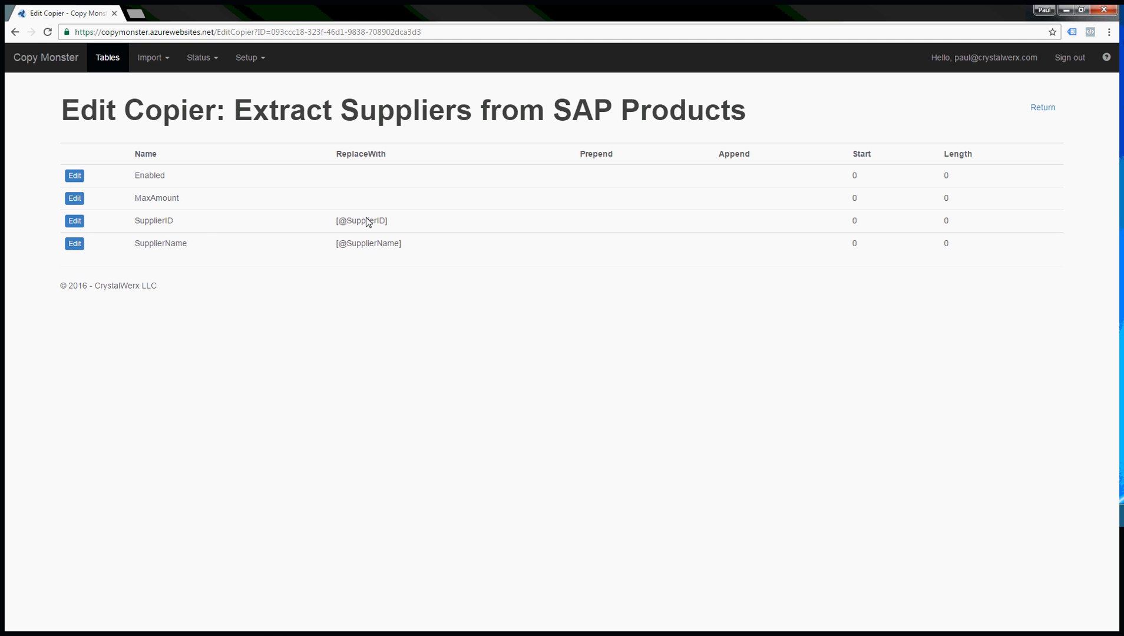
triple_click(366, 221)
double_click(167, 220)
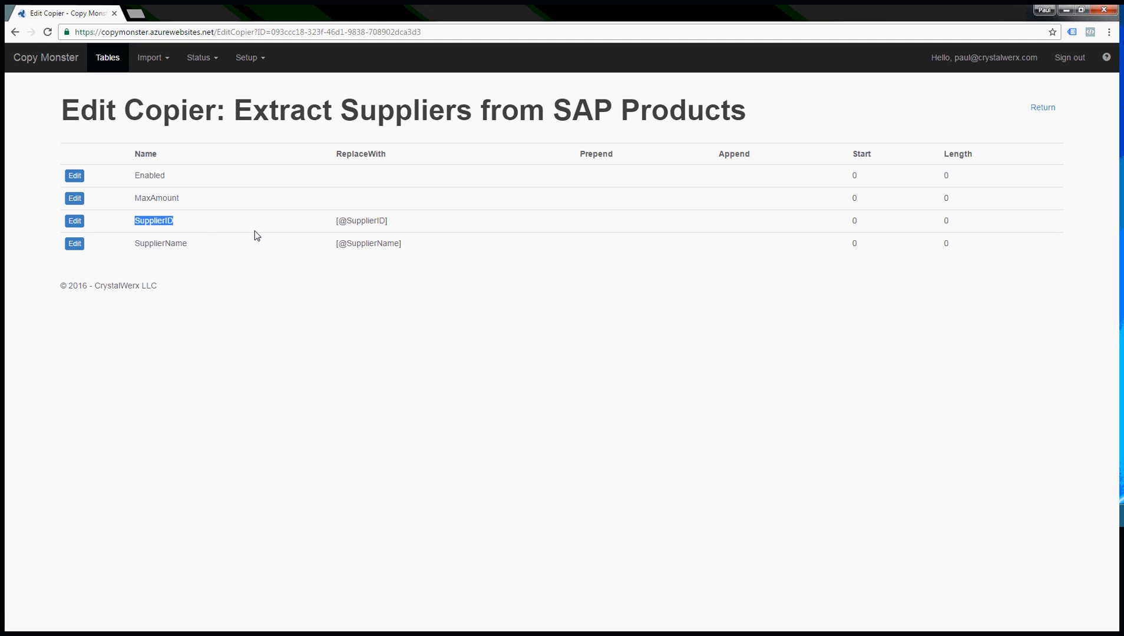
double_click(350, 244)
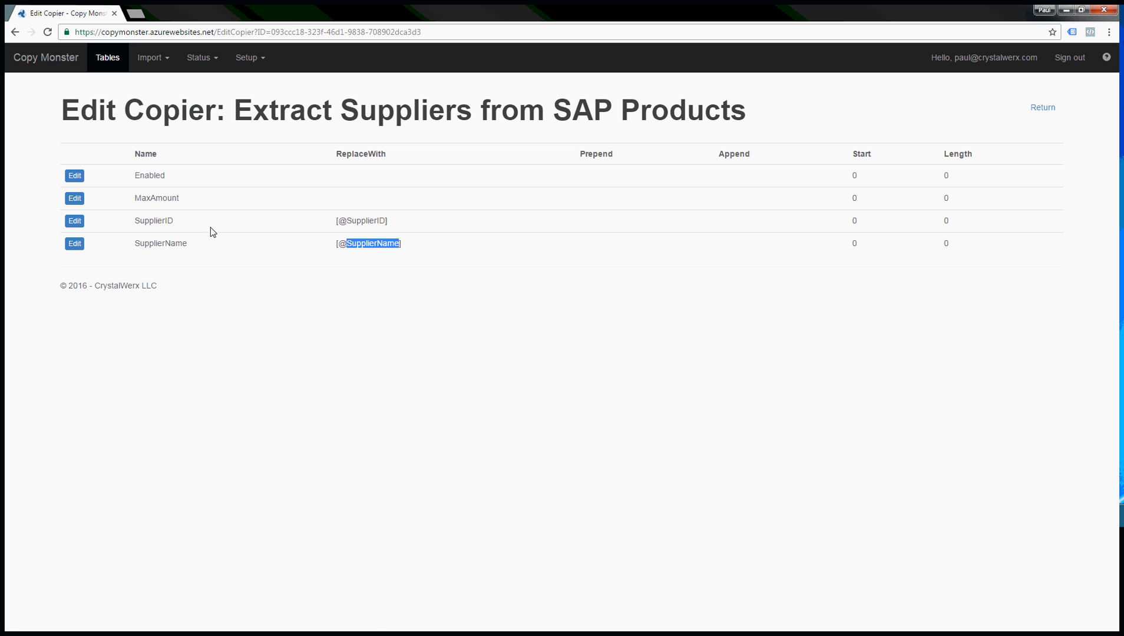
- Set the copier's replacement values to 0 for MaxAmount and true for Enabled, saving each column
left_click(75, 198)
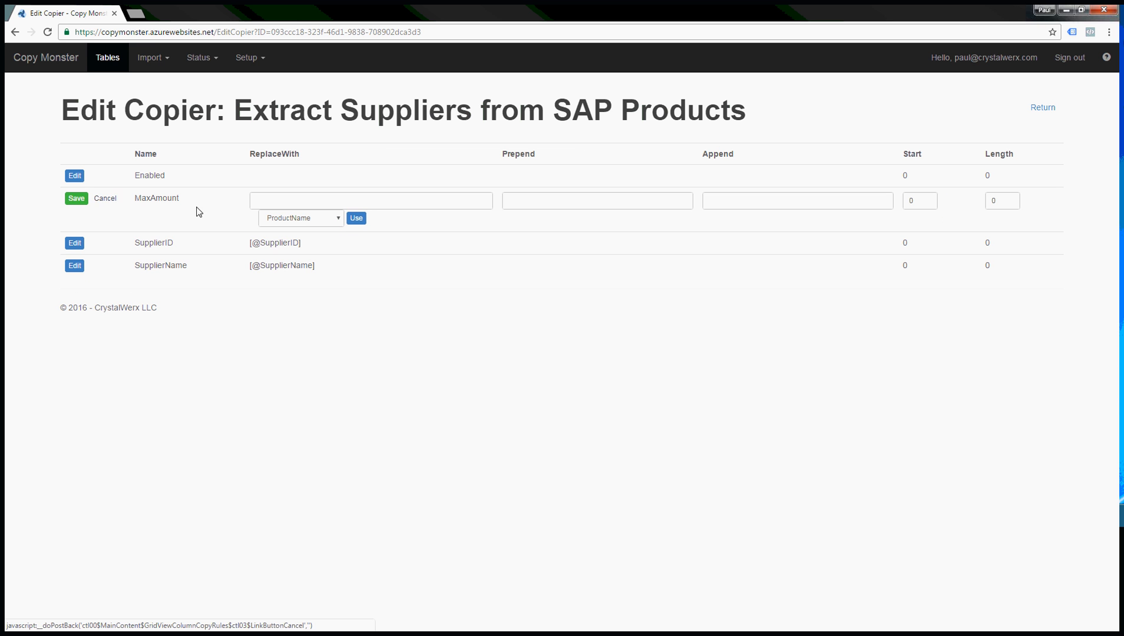
left_click(324, 202)
type("0")
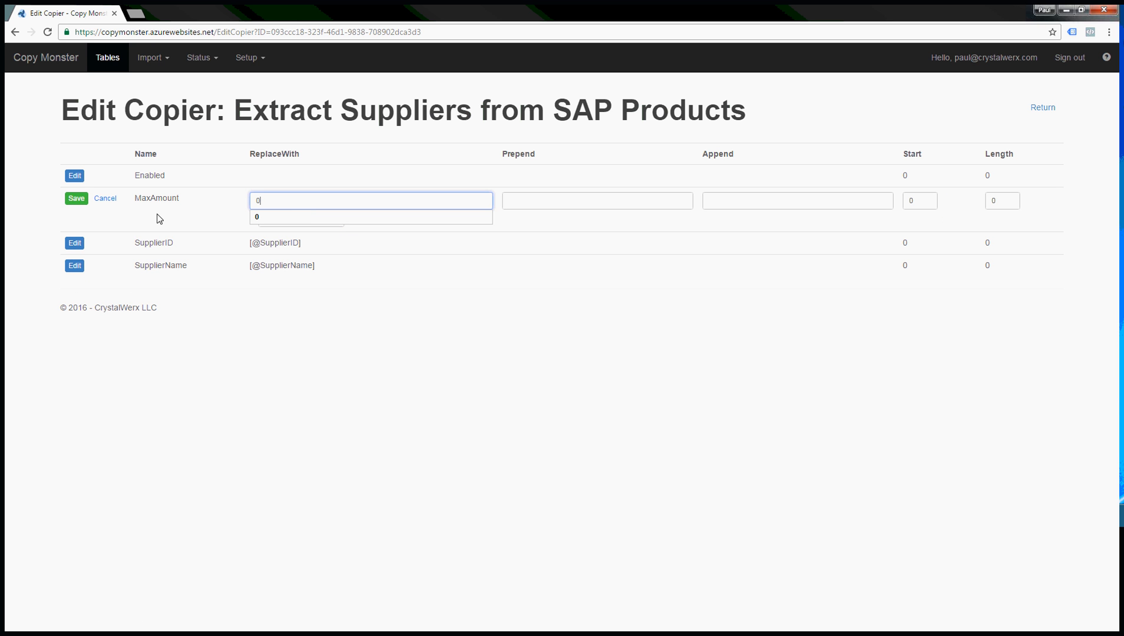
left_click(82, 201)
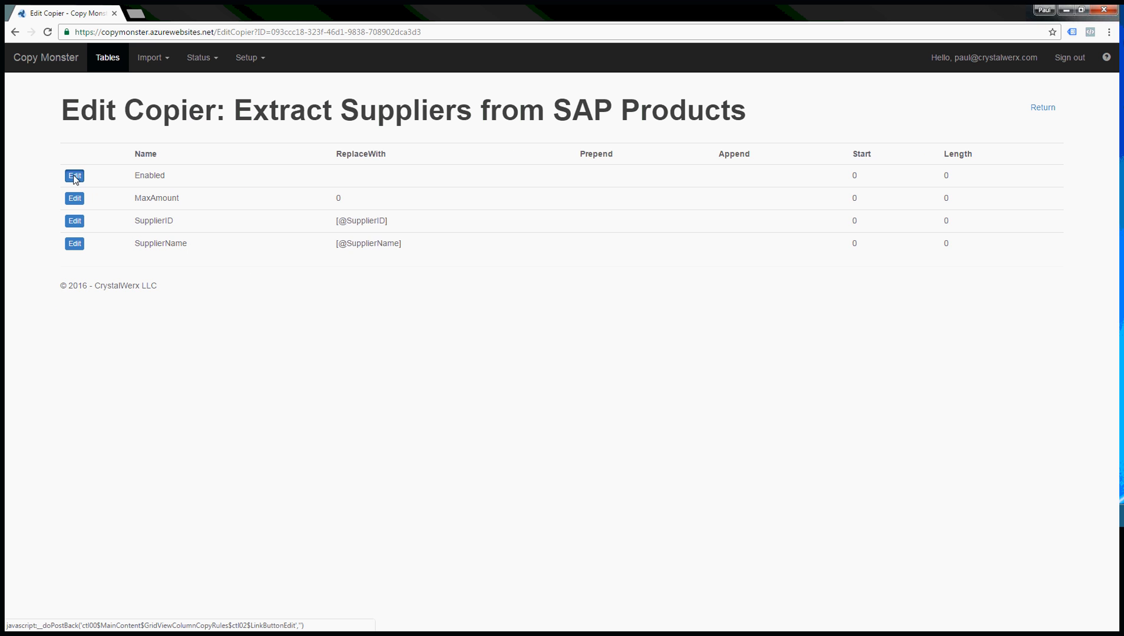
left_click(75, 176)
left_click(261, 178)
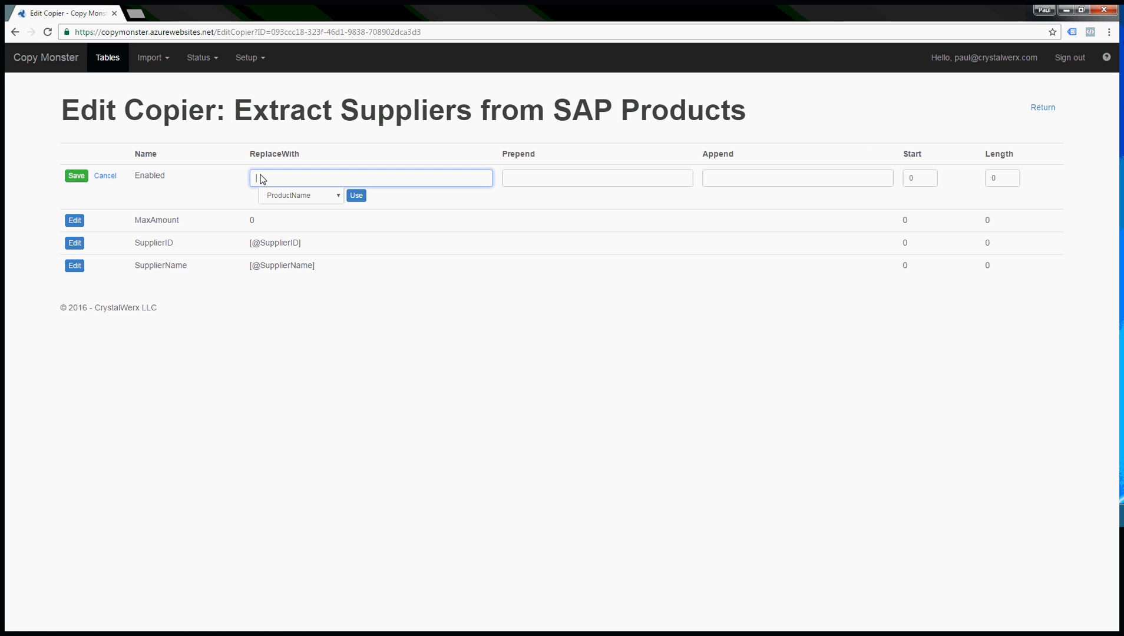
type("true")
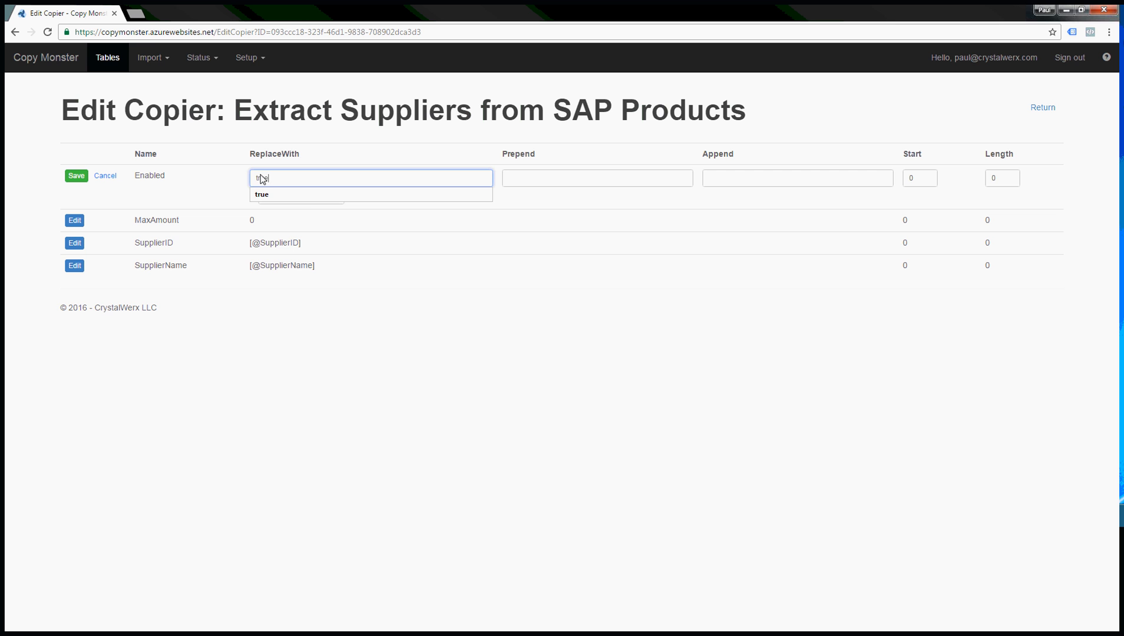
left_click(261, 193)
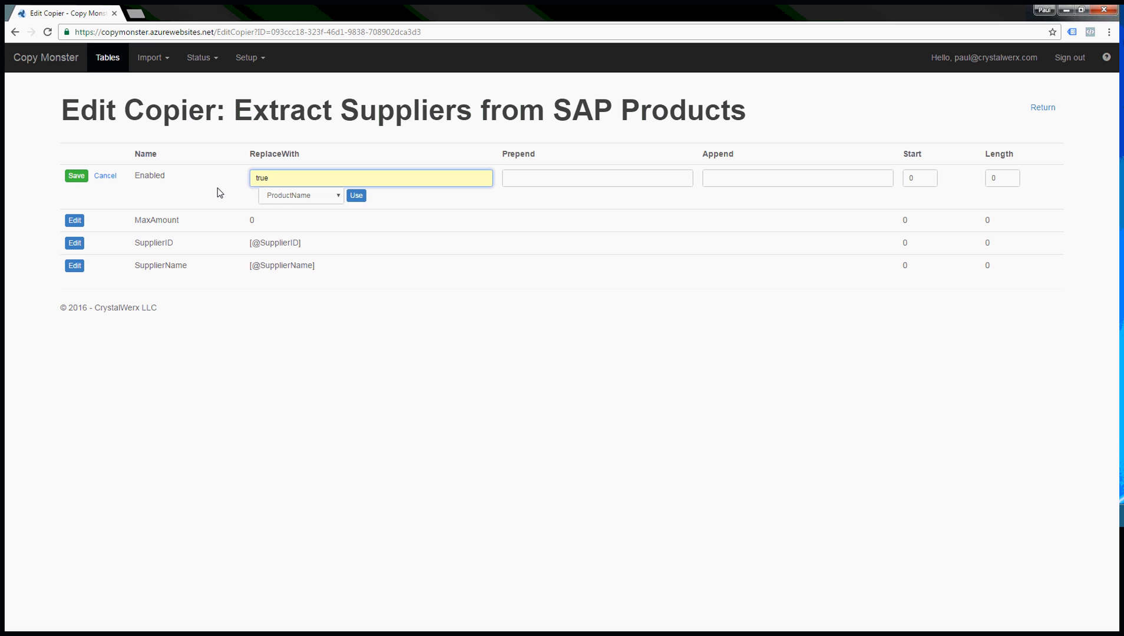
left_click(78, 178)
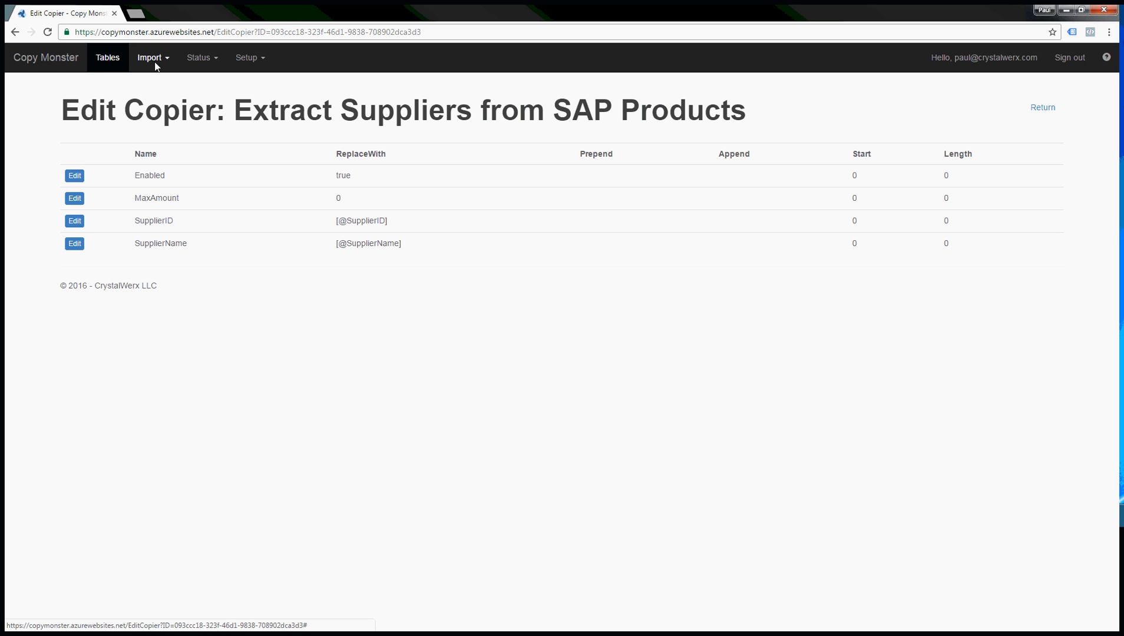
- Create a new folder named Reference Data
left_click(253, 60)
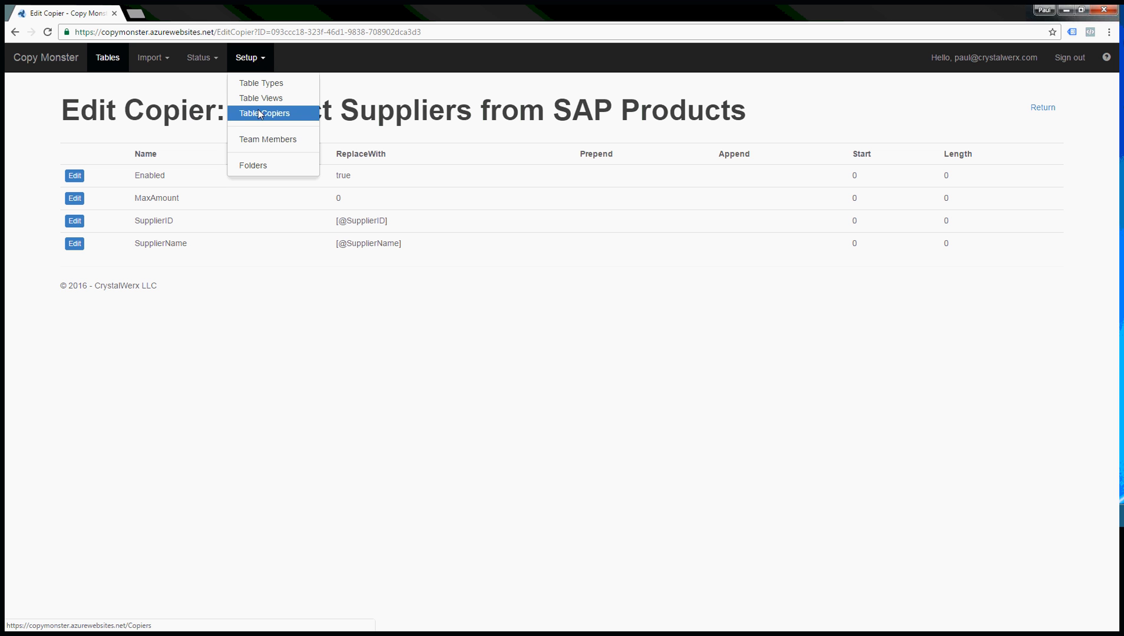
left_click(272, 167)
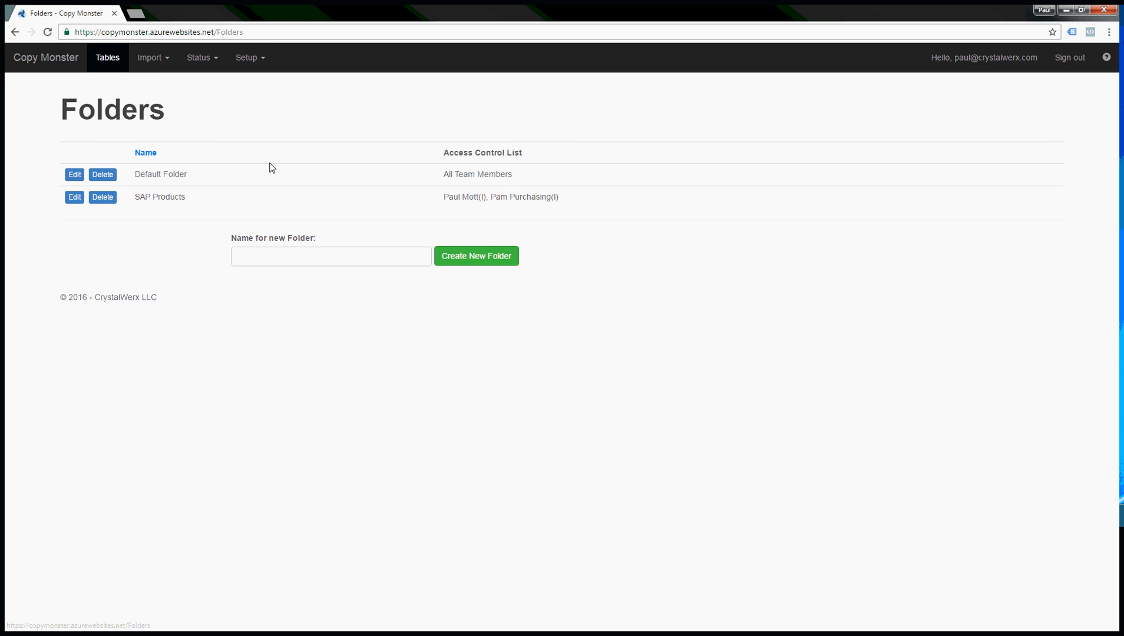
left_click(268, 254)
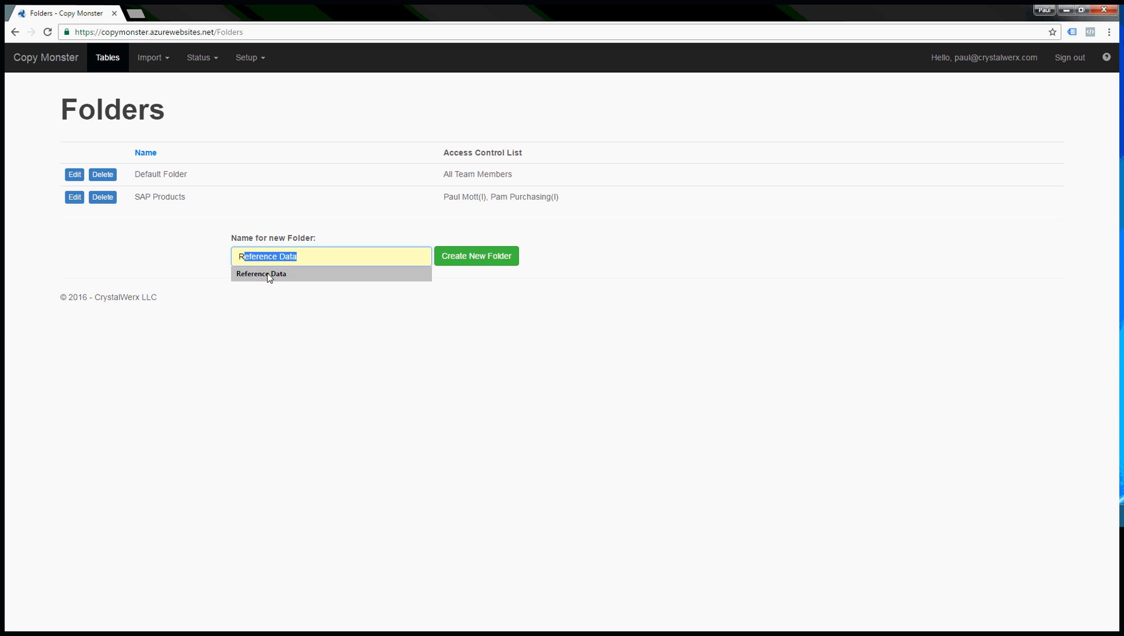
left_click(269, 275)
left_click(478, 257)
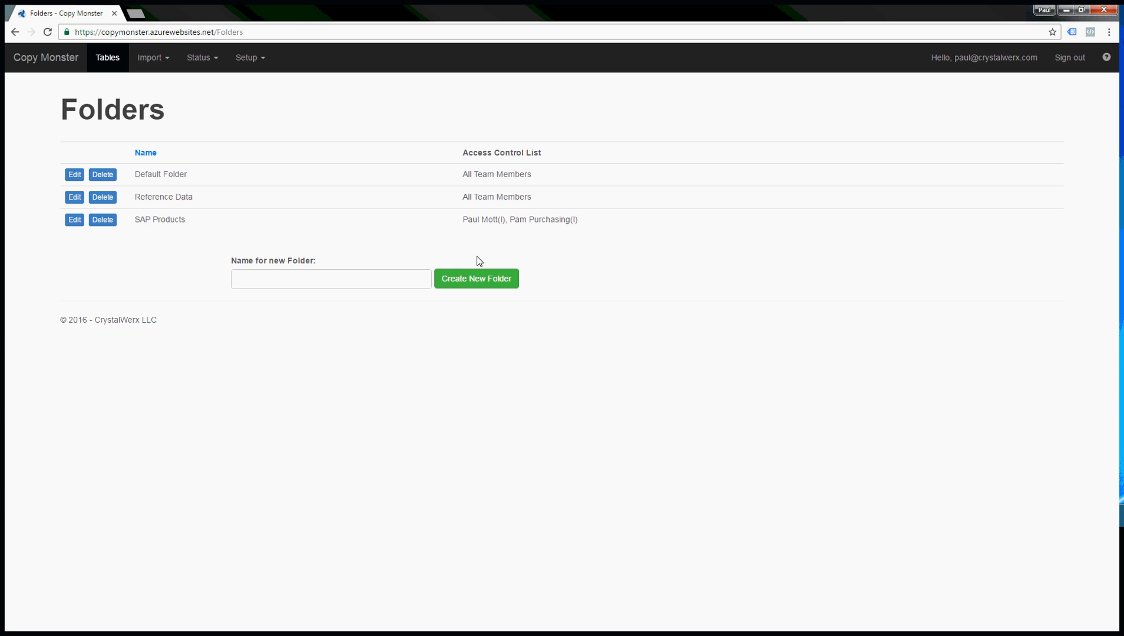
- Open the SAP Products table from the SAP Products folder for editing
left_click(112, 66)
left_click(812, 110)
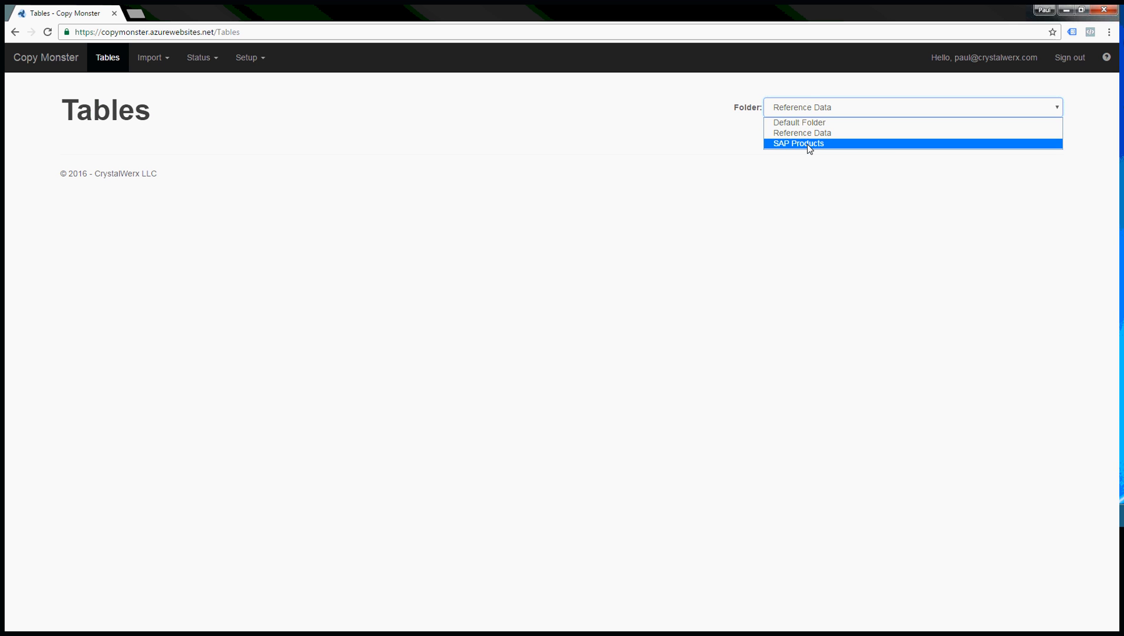
left_click(807, 145)
left_click(74, 175)
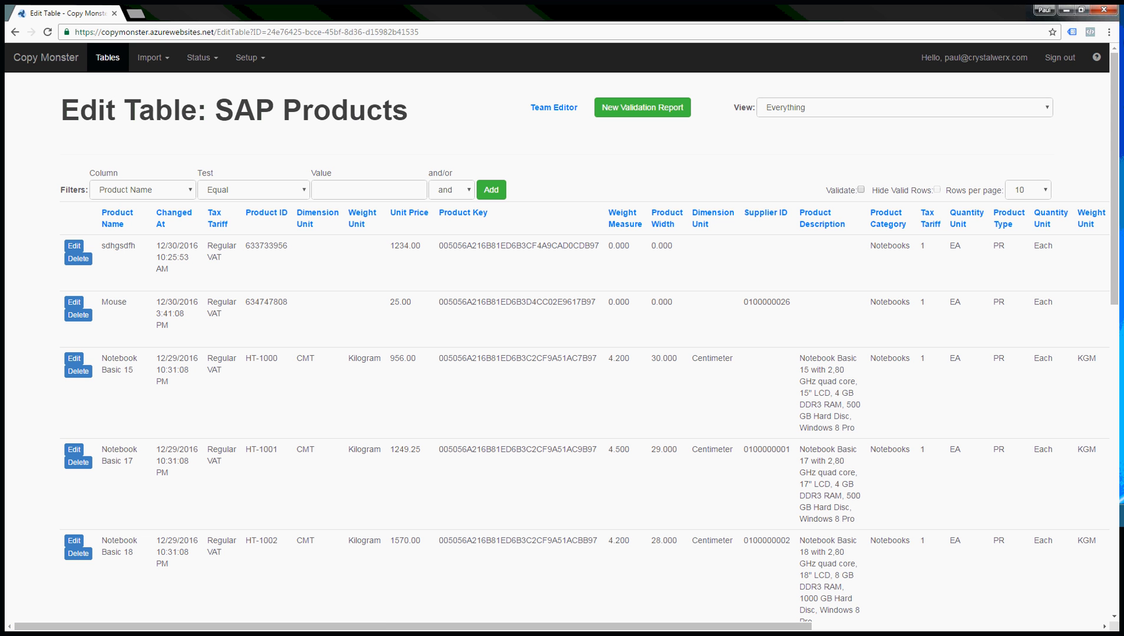
- Switch the SAP Products table to the Purchasing view and sort it by Supplier Name
left_click(930, 107)
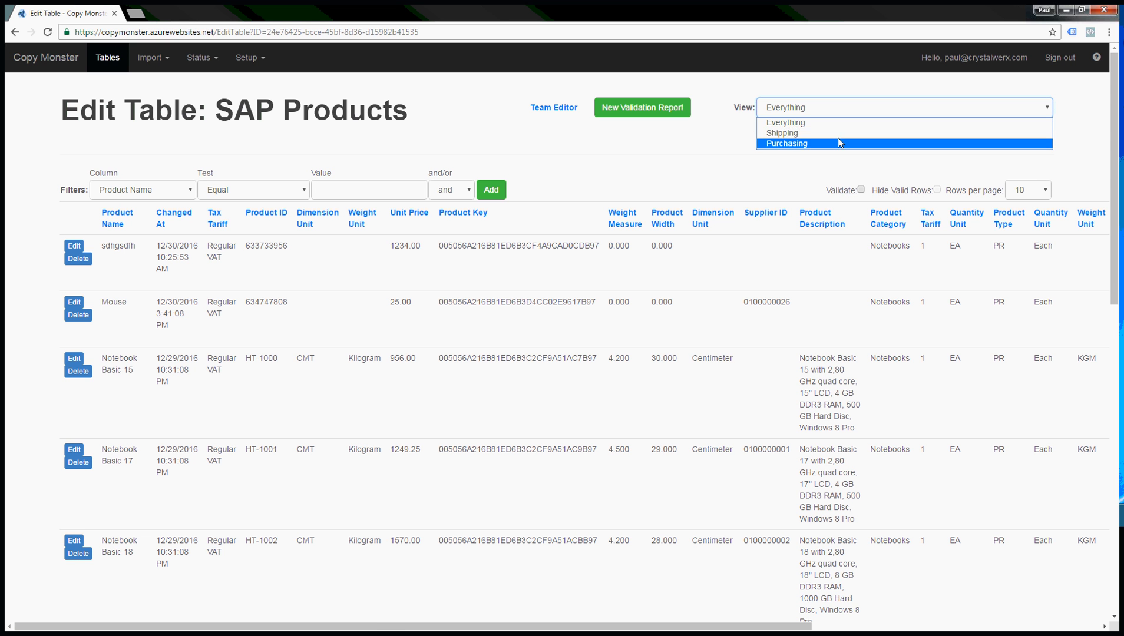
left_click(809, 143)
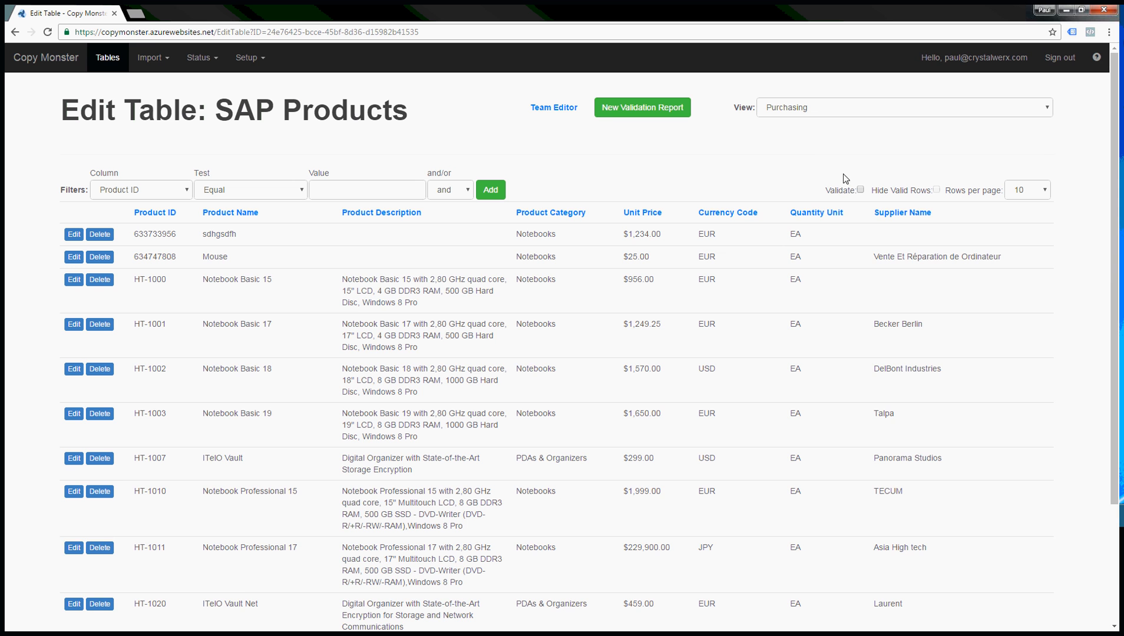
left_click(891, 215)
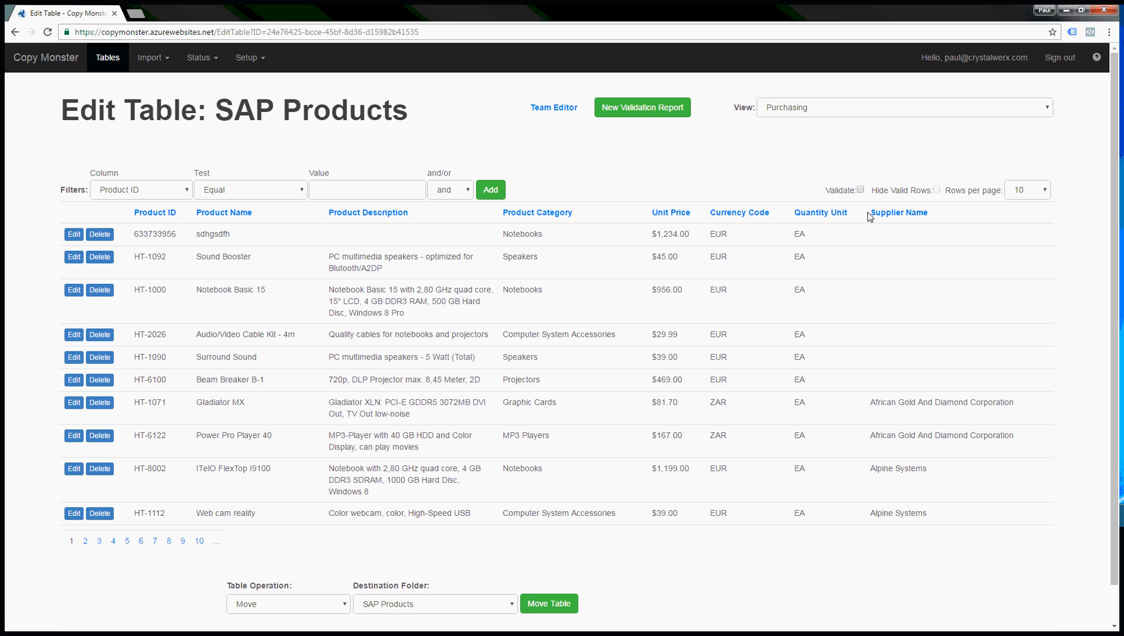
- Copy the SAP Products table to the Reference Data folder as ManagedSuppliers, using the Extract Suppliers from SAP Products copier
scroll(341, 576, "down", 1)
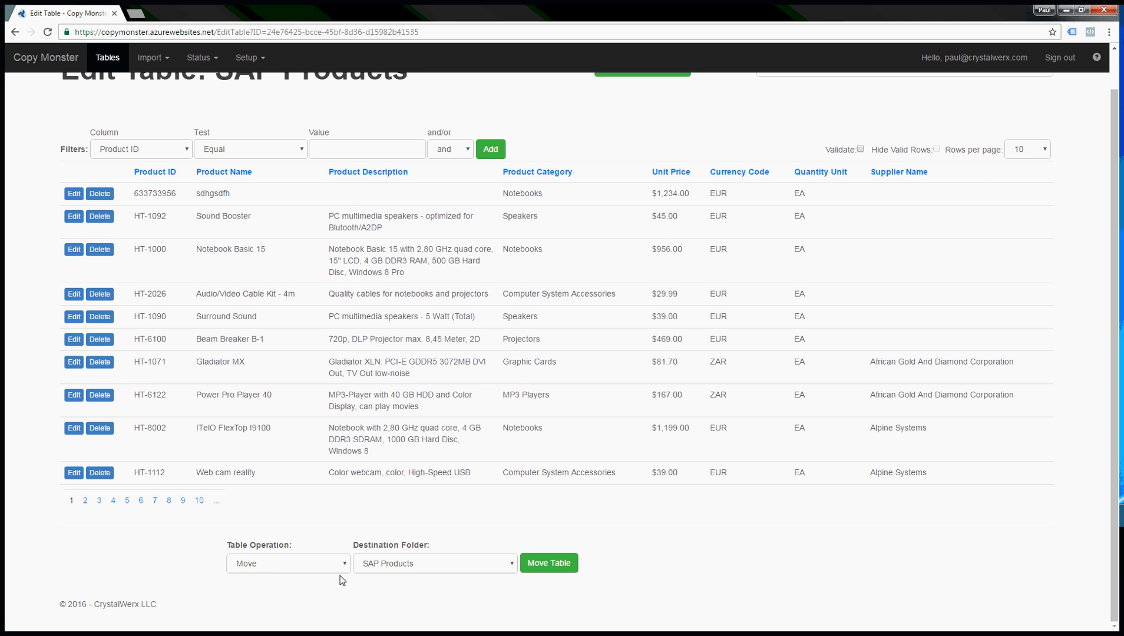
left_click(345, 569)
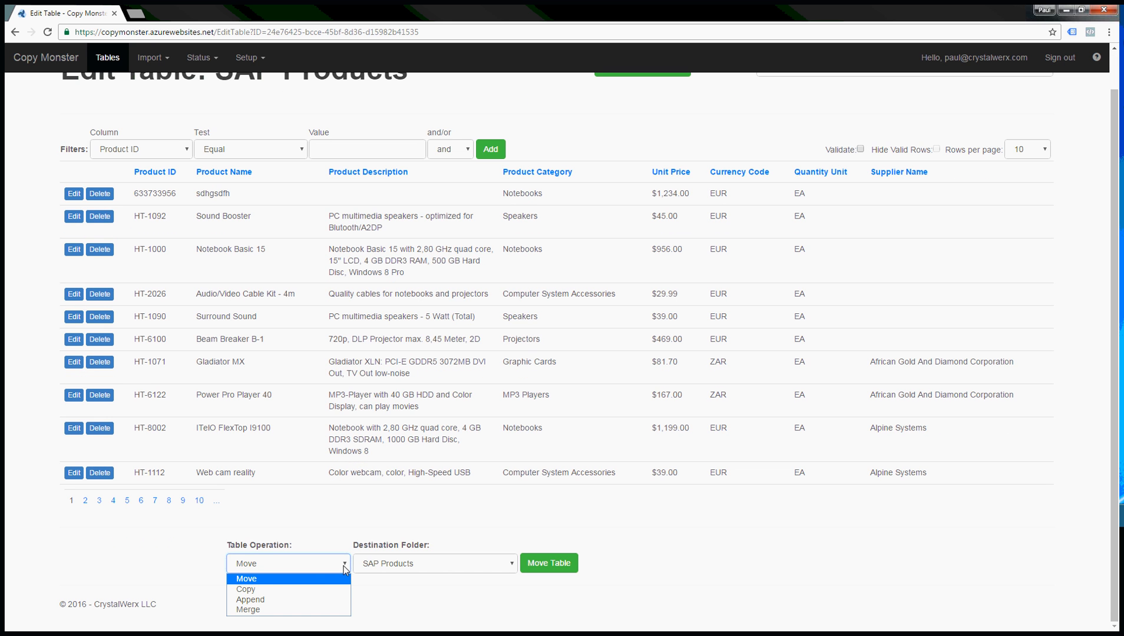
left_click(273, 591)
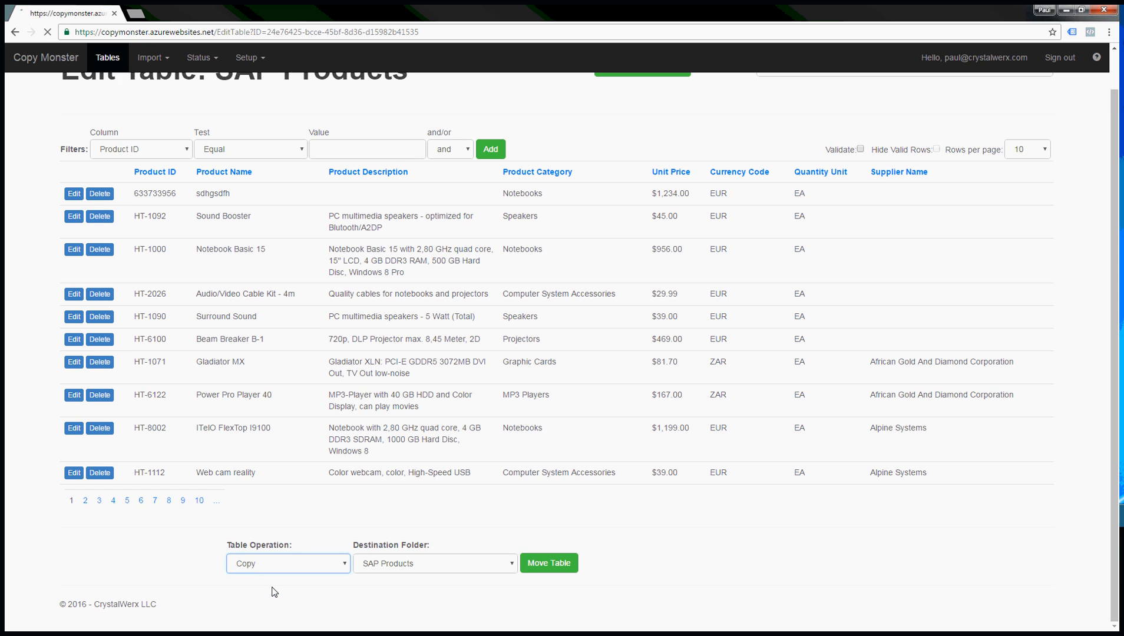
scroll(429, 533, "down", 2)
left_click(429, 533)
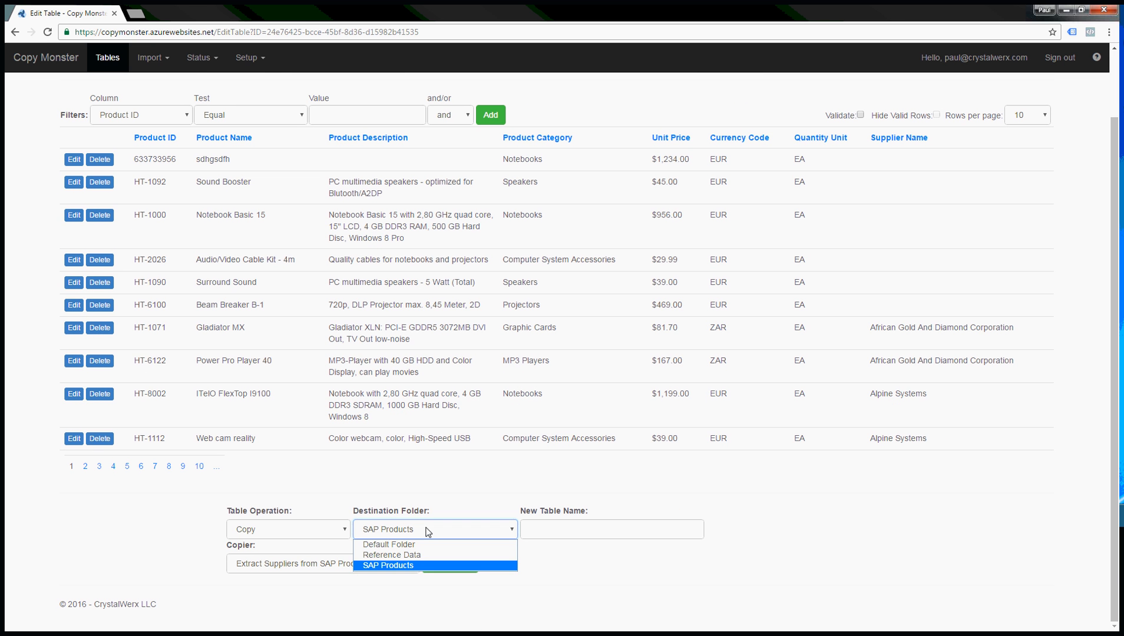
left_click(423, 555)
scroll(487, 546, "down", 2)
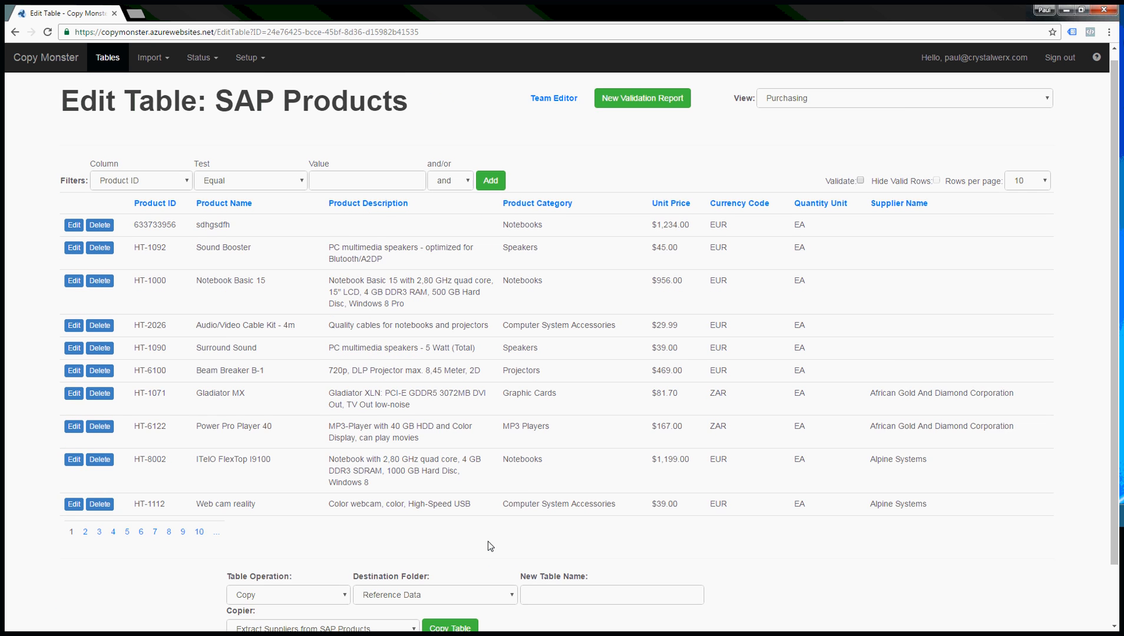
left_click(560, 538)
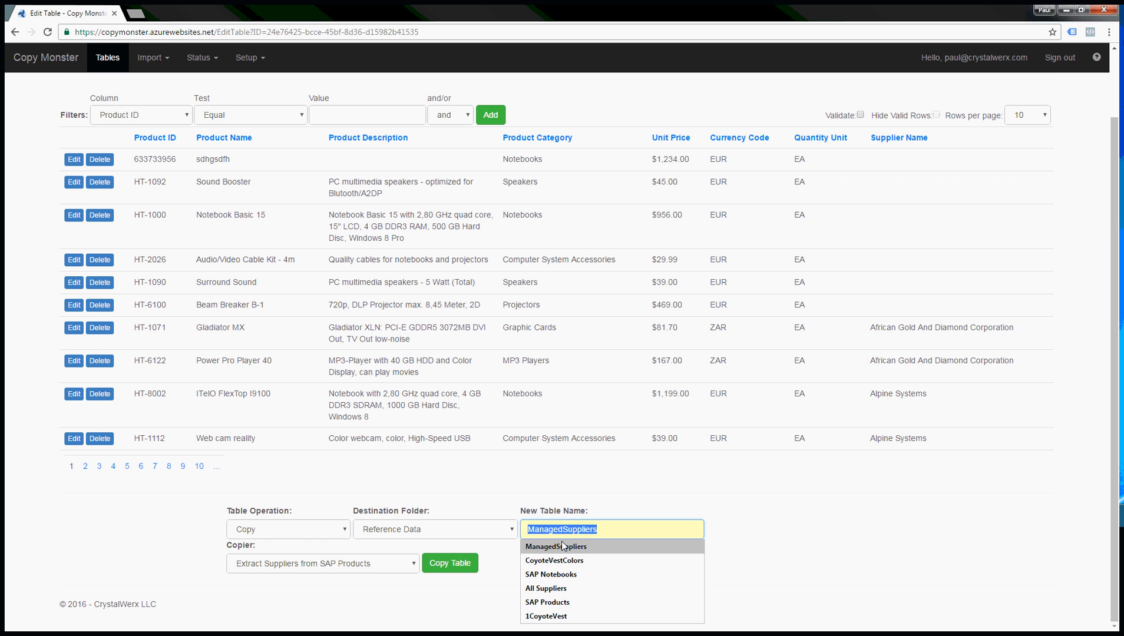
left_click(563, 547)
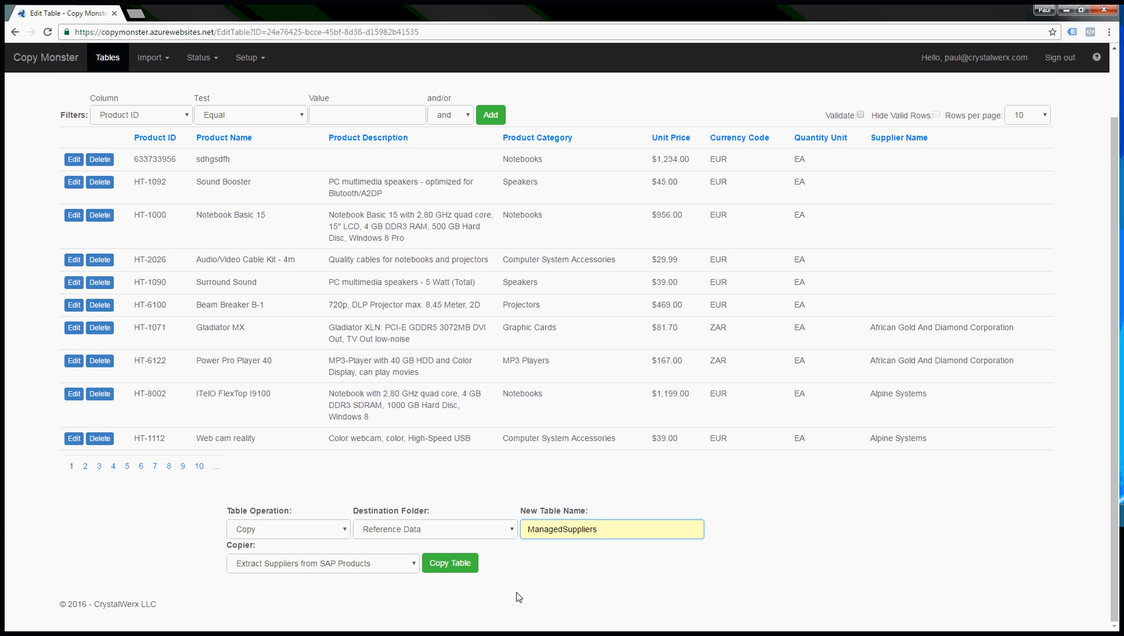
left_click(465, 567)
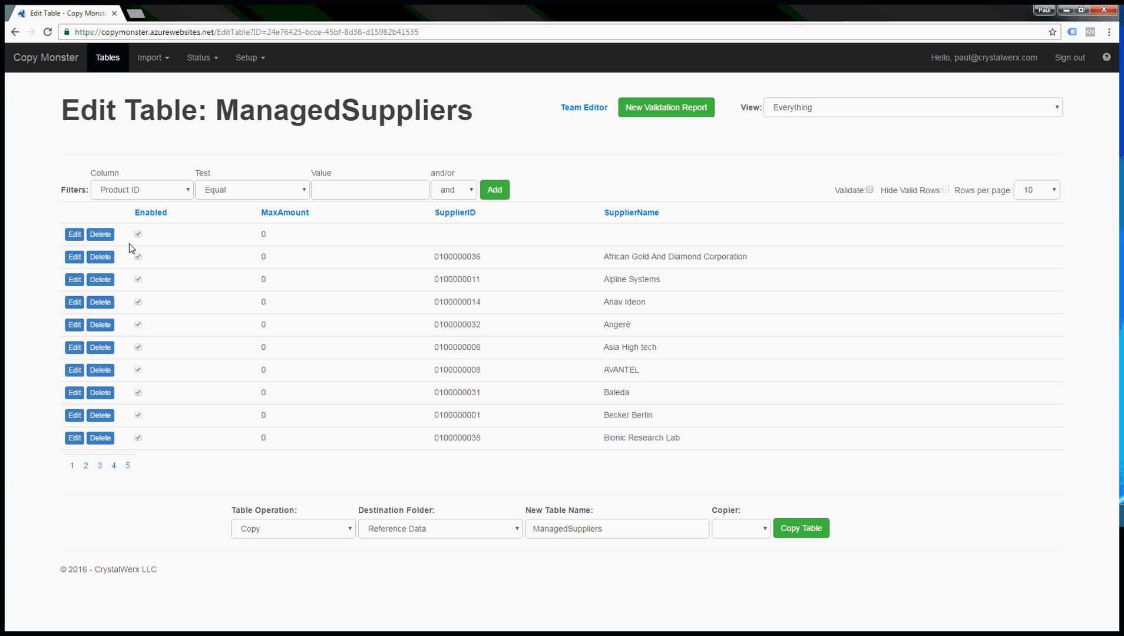
- Delete the row with a blank supplier ID and name from the ManagedSuppliers table
left_click(100, 235)
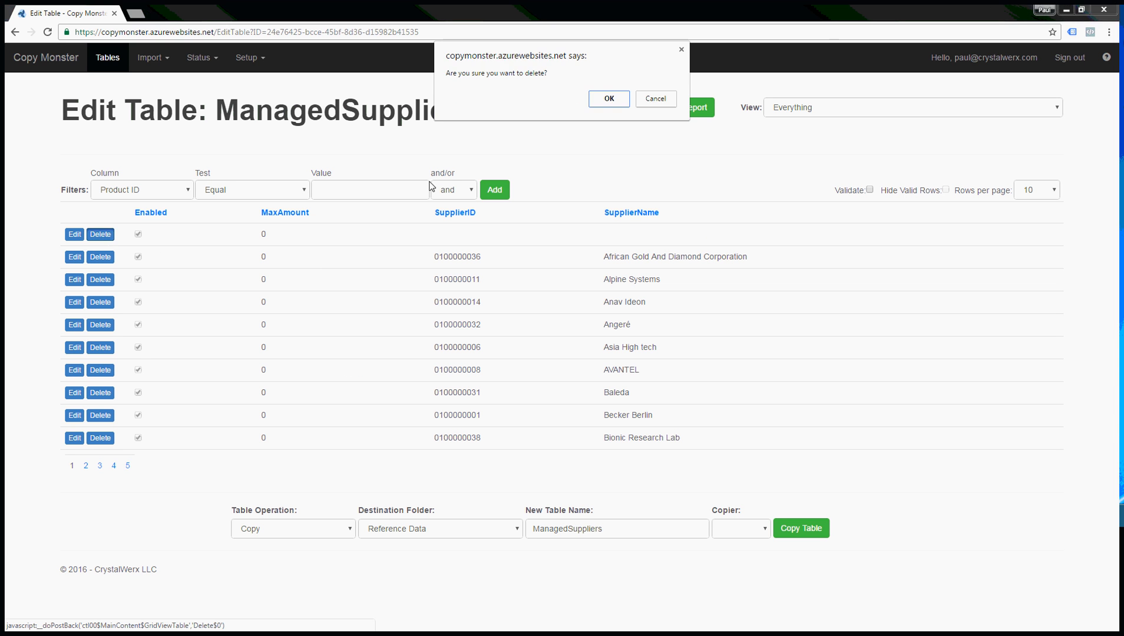
left_click(608, 99)
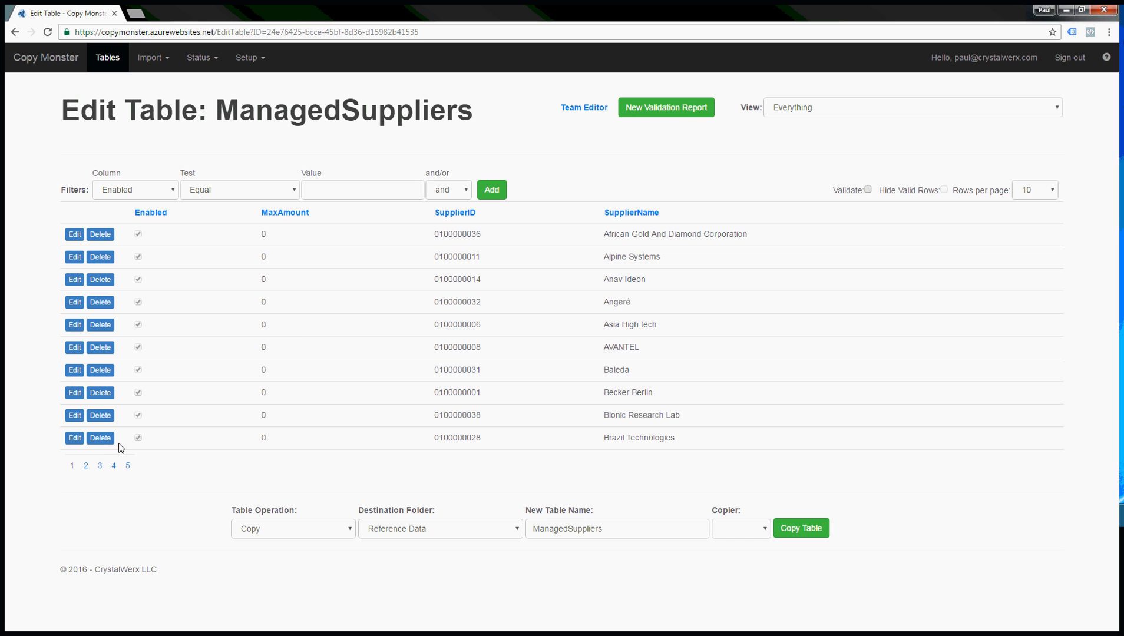
- Review the last page of ManagedSuppliers rows, and inspect the editable fields of the Alpine Systems row without saving
left_click(114, 465)
left_click(128, 466)
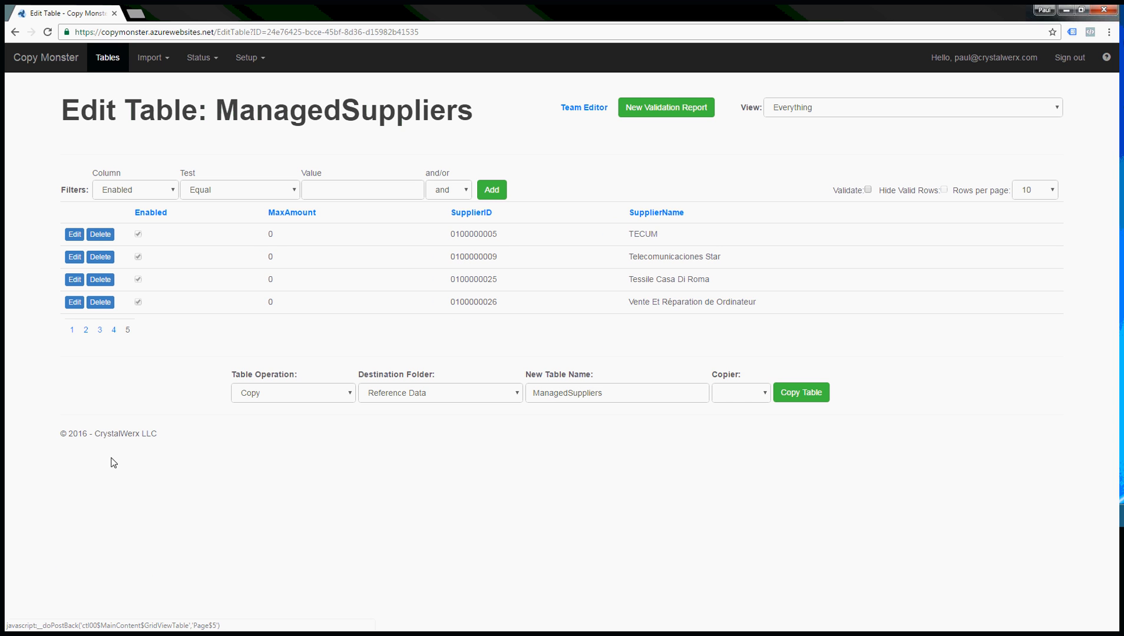
left_click(72, 329)
left_click(75, 257)
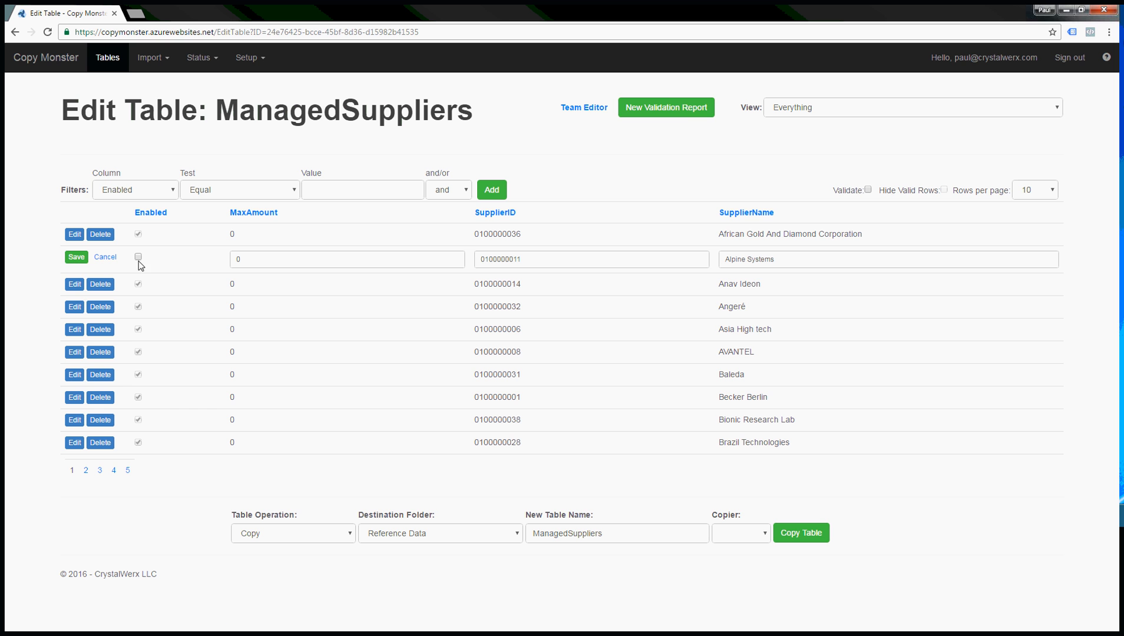
left_click(104, 258)
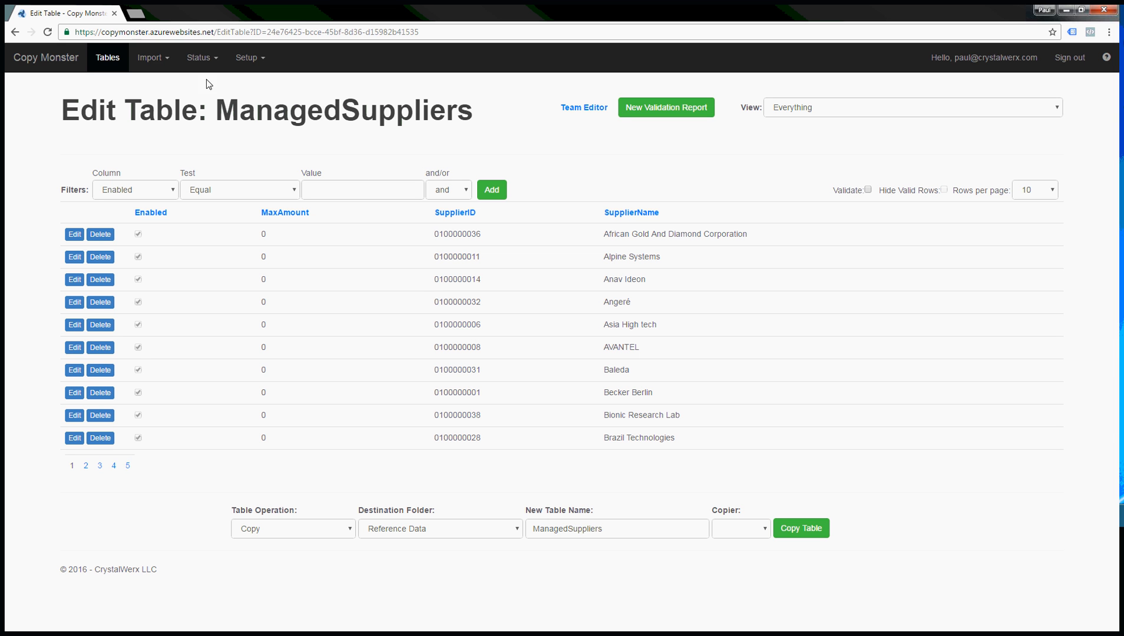
- Open the table views for the GWDEMO.Product table type
left_click(242, 57)
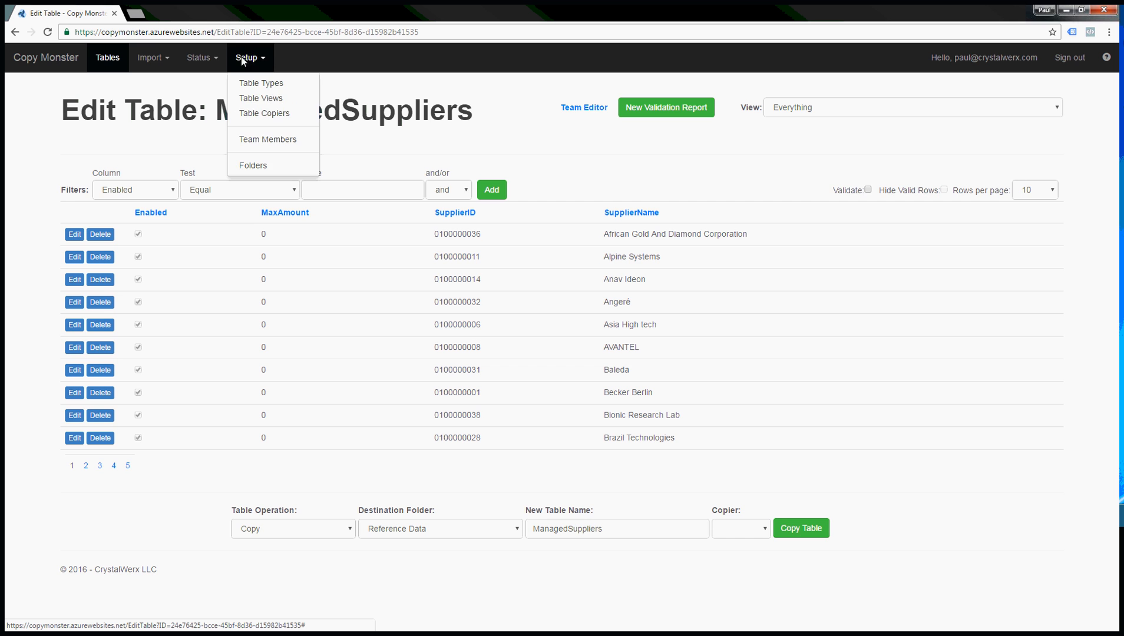
left_click(273, 100)
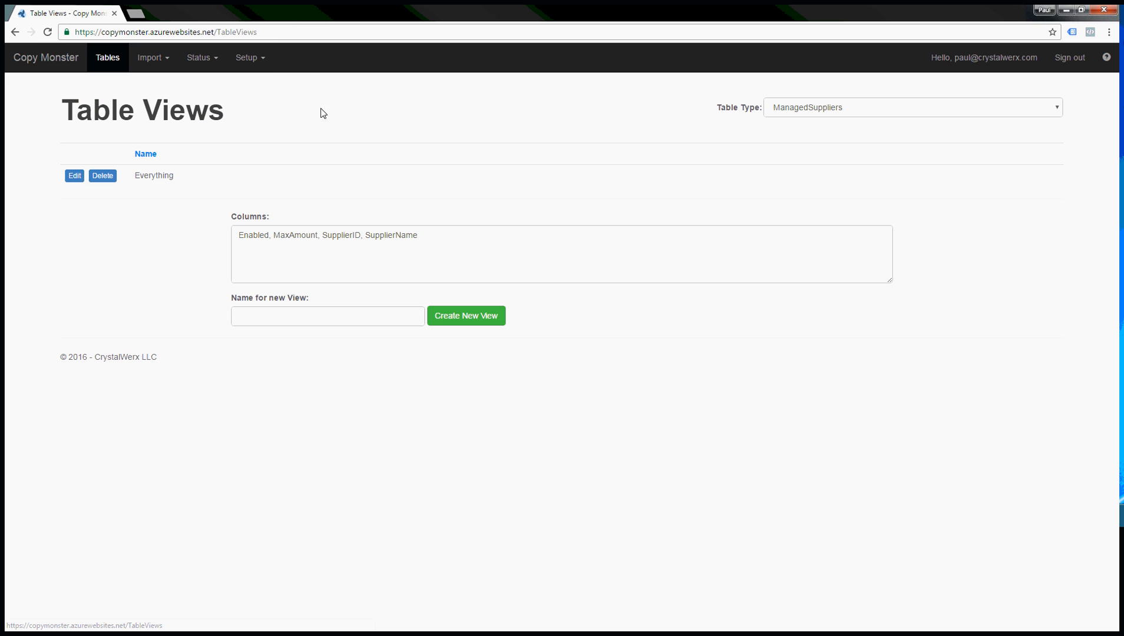
left_click(896, 112)
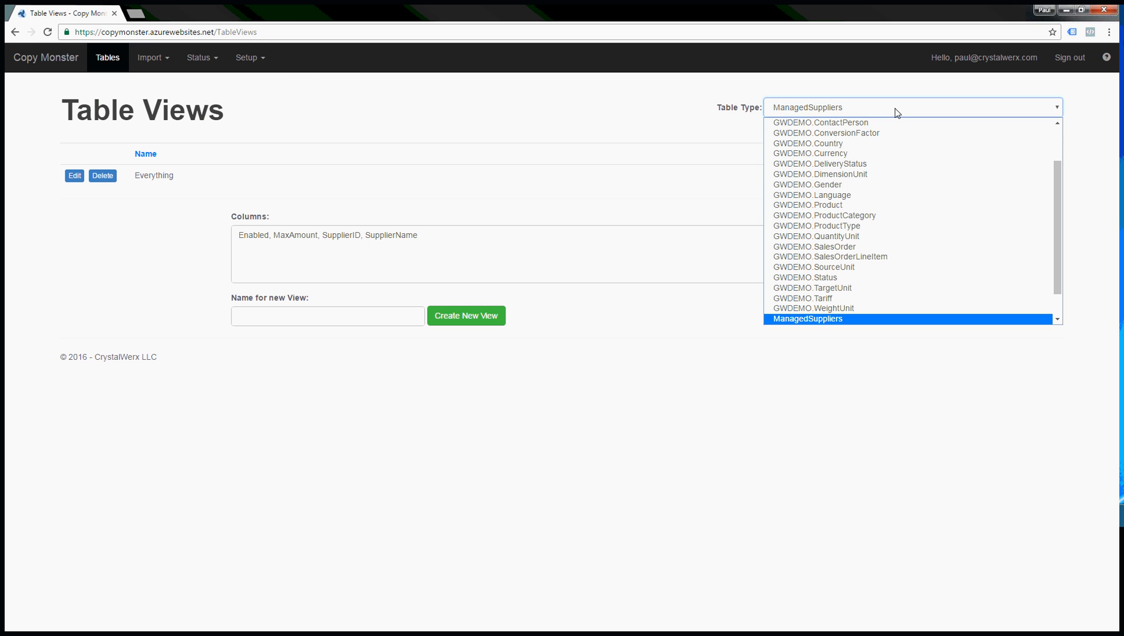
left_click(845, 204)
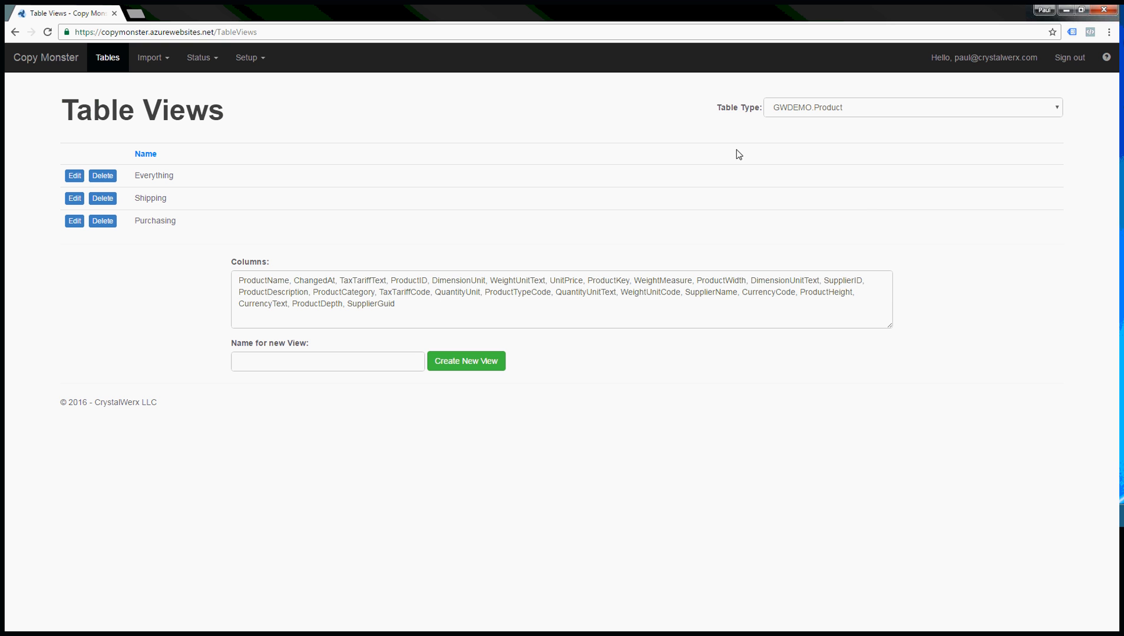
- In the Purchasing view, set SupplierName's source table to ManagedSuppliers with the source filter Enabled=true, and save the column
left_click(75, 221)
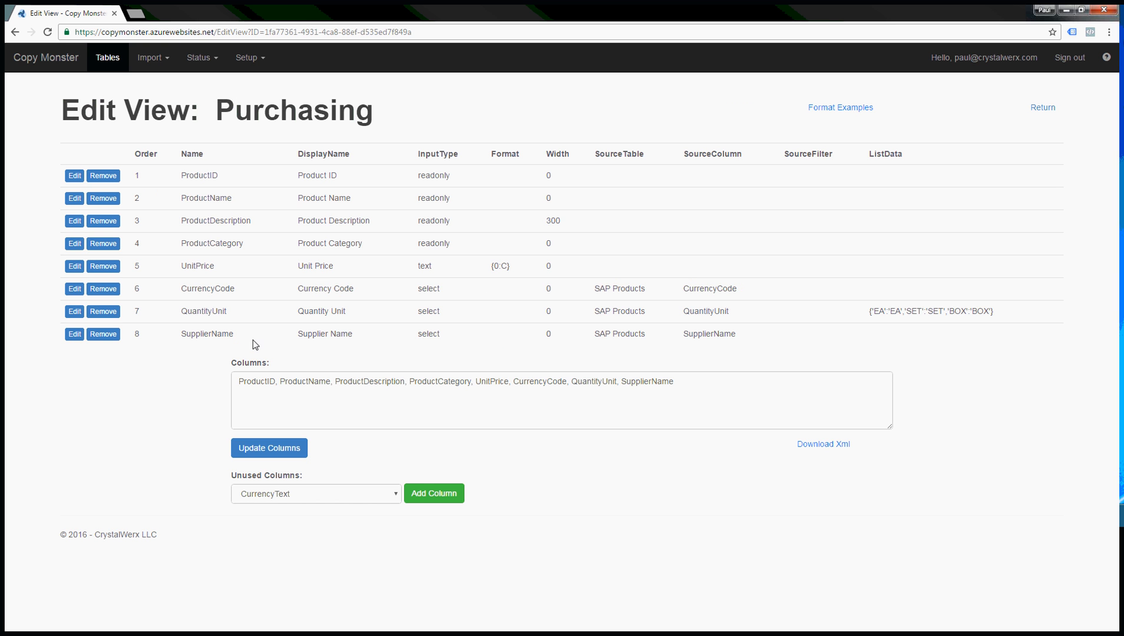
left_click(75, 334)
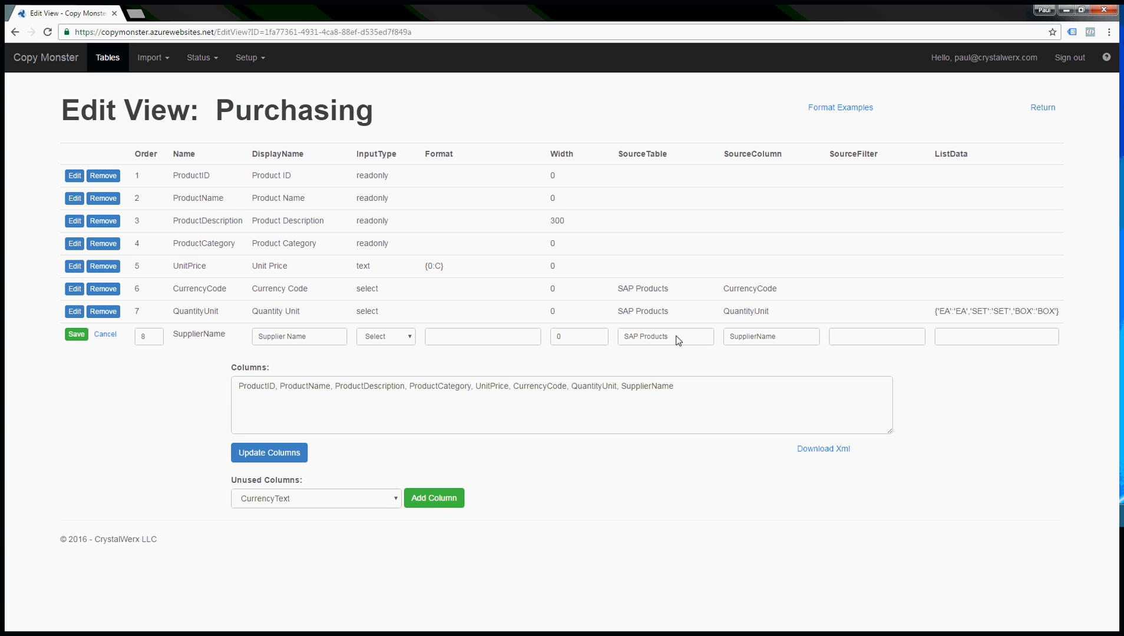
left_click_drag(678, 340, 592, 339)
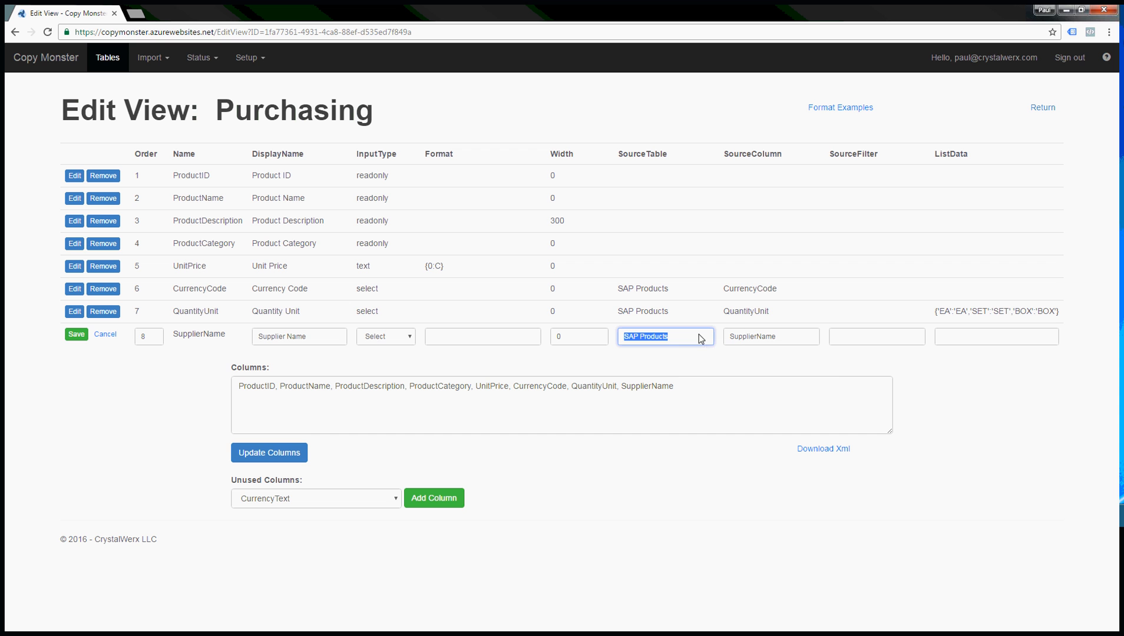
type("Ma")
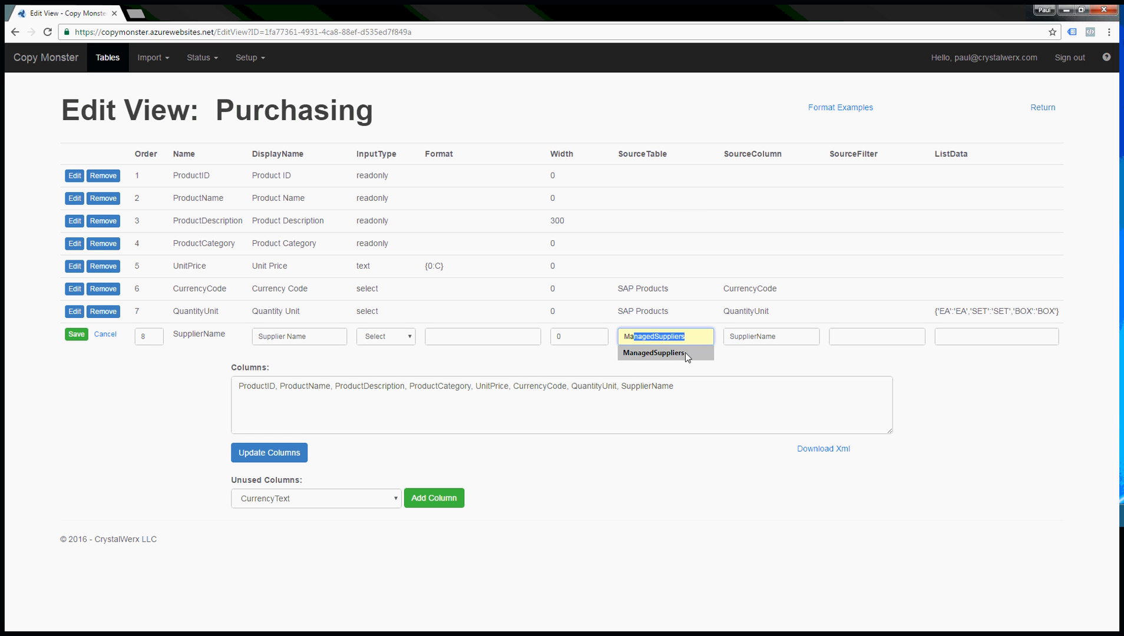
left_click(685, 352)
left_click(852, 340)
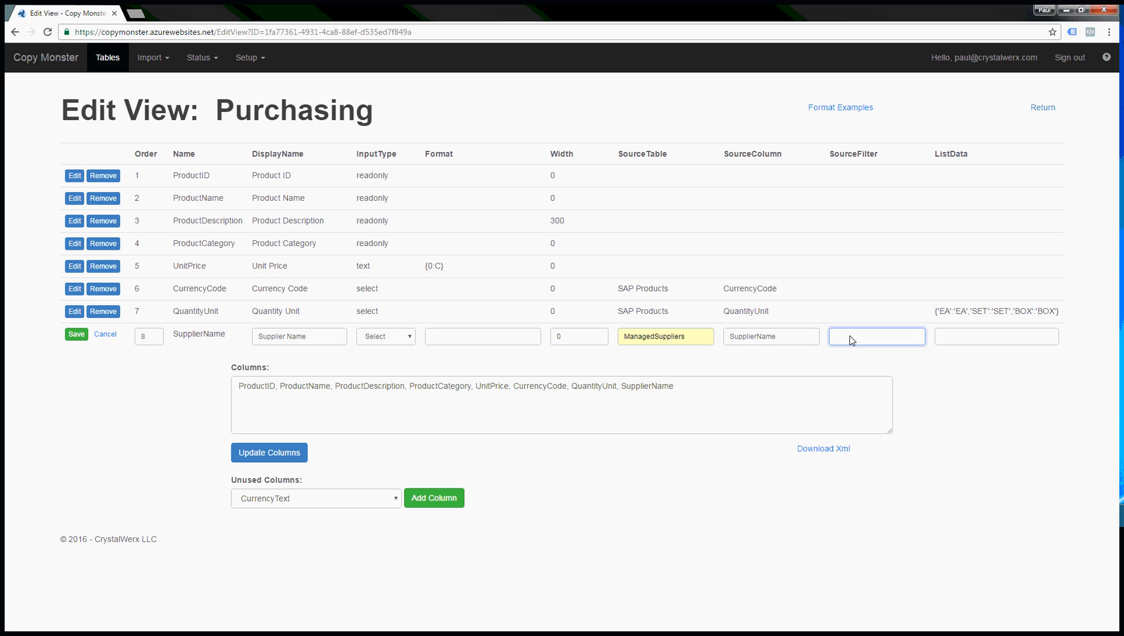
type("E")
left_click(859, 367)
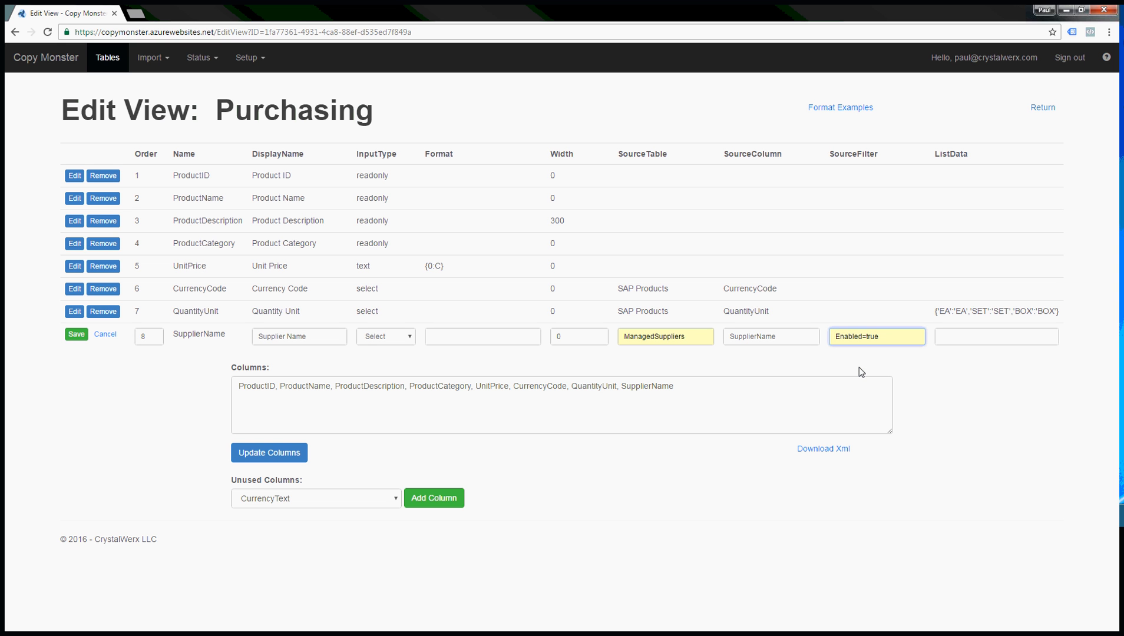
left_click(804, 341)
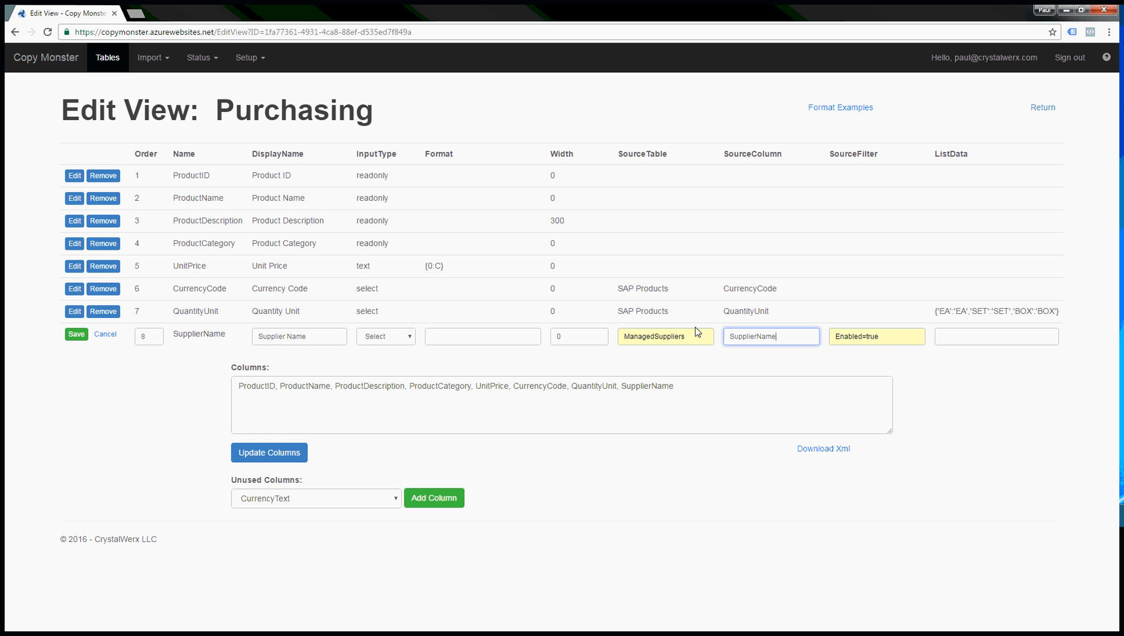
left_click(76, 335)
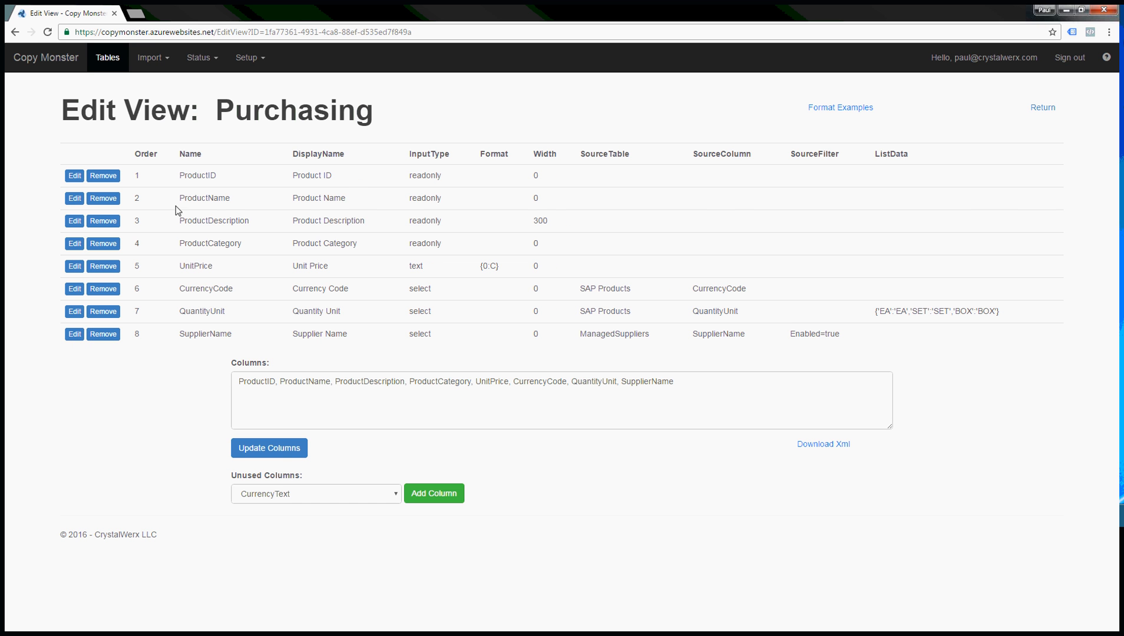
- Open SAP Products in the Purchasing view and examine the supplier choices for Notebook Basic 17 without saving
left_click(111, 57)
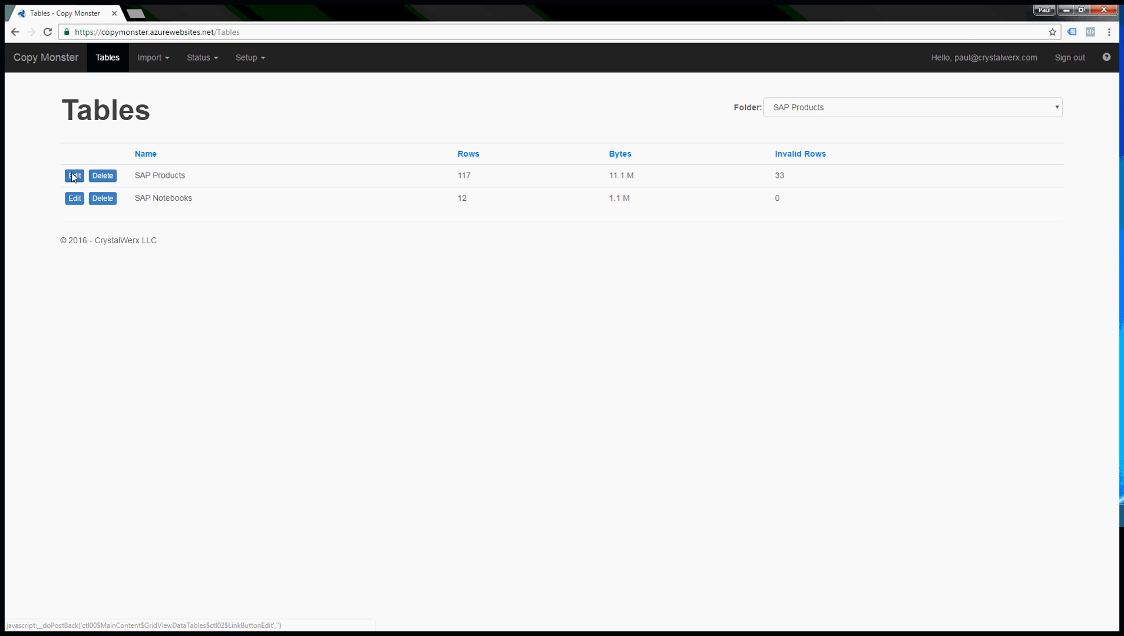
left_click(75, 174)
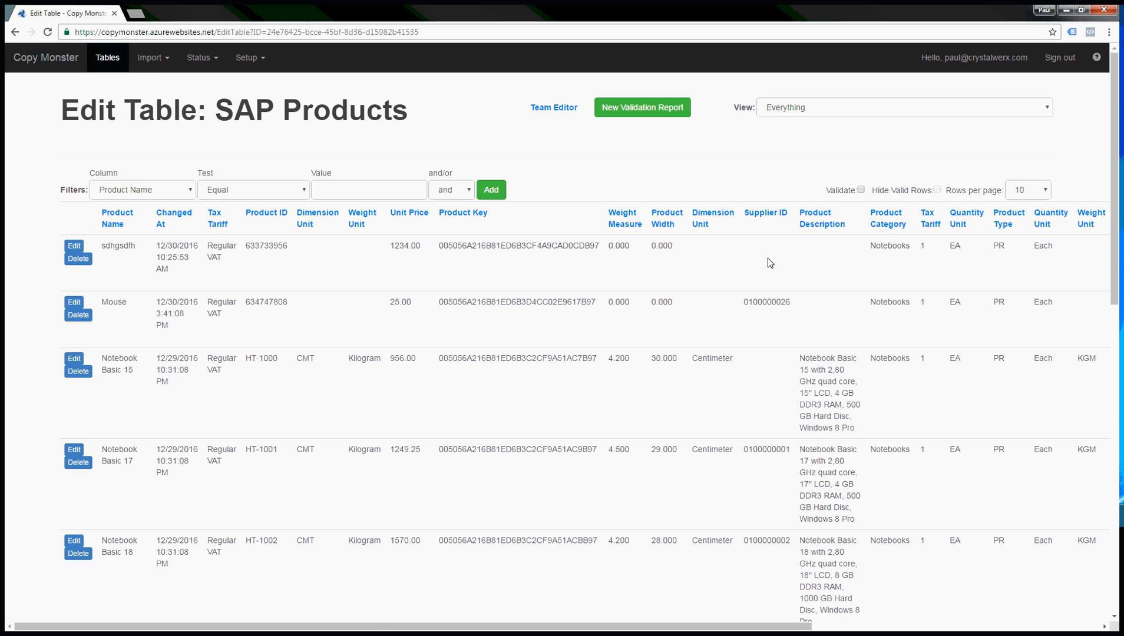
left_click(820, 108)
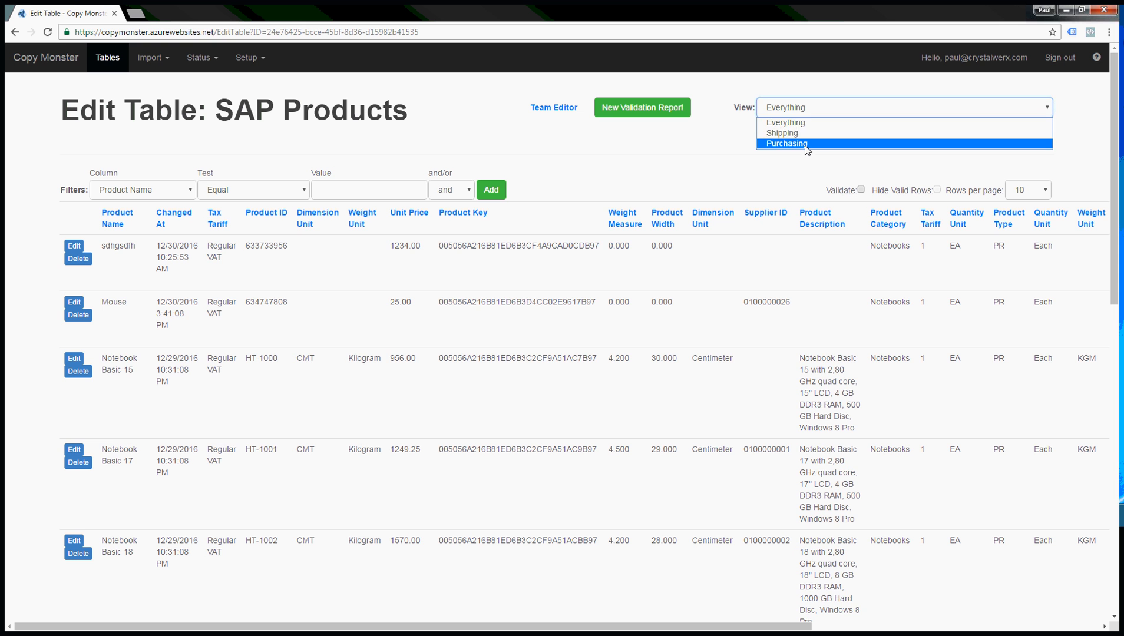
left_click(806, 148)
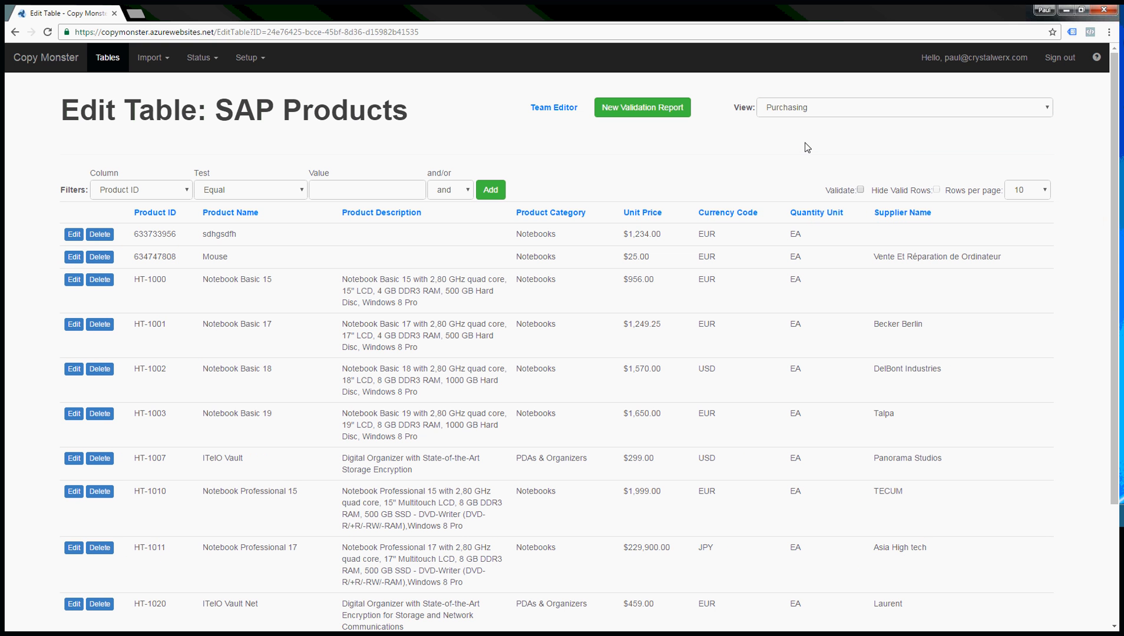
left_click(74, 324)
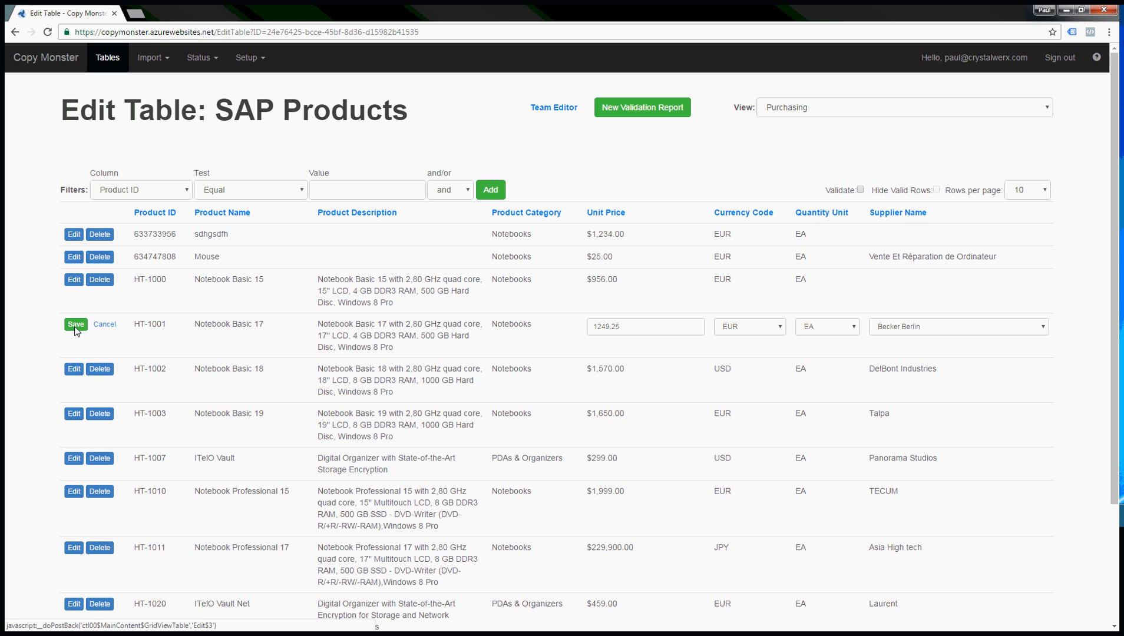
left_click(934, 327)
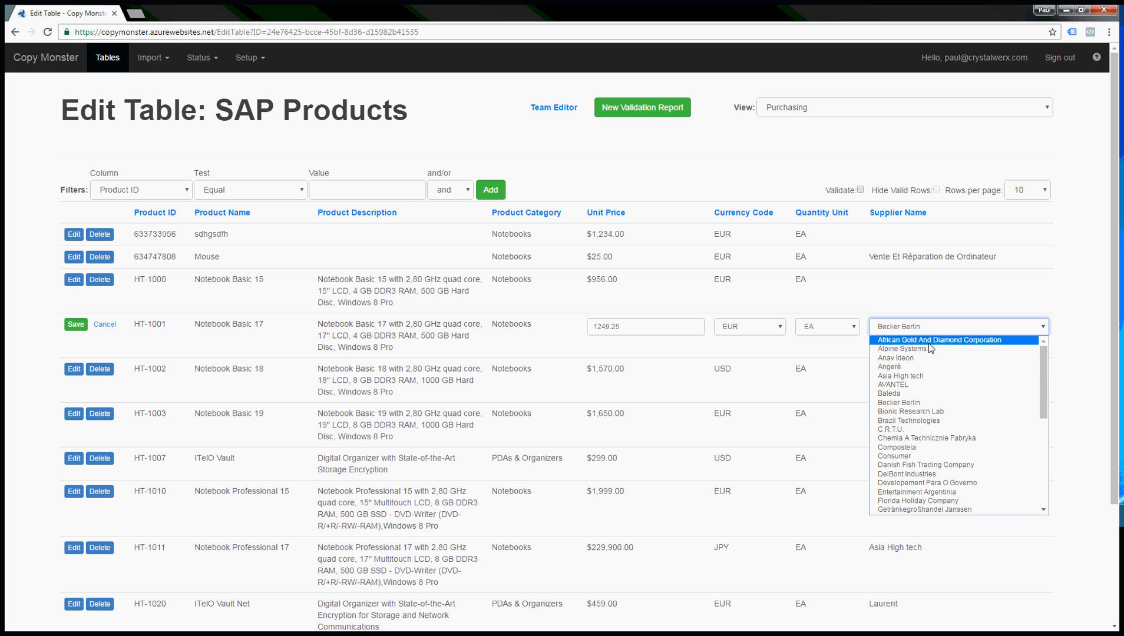
scroll(929, 454, "down", 5)
scroll(928, 442, "up", 5)
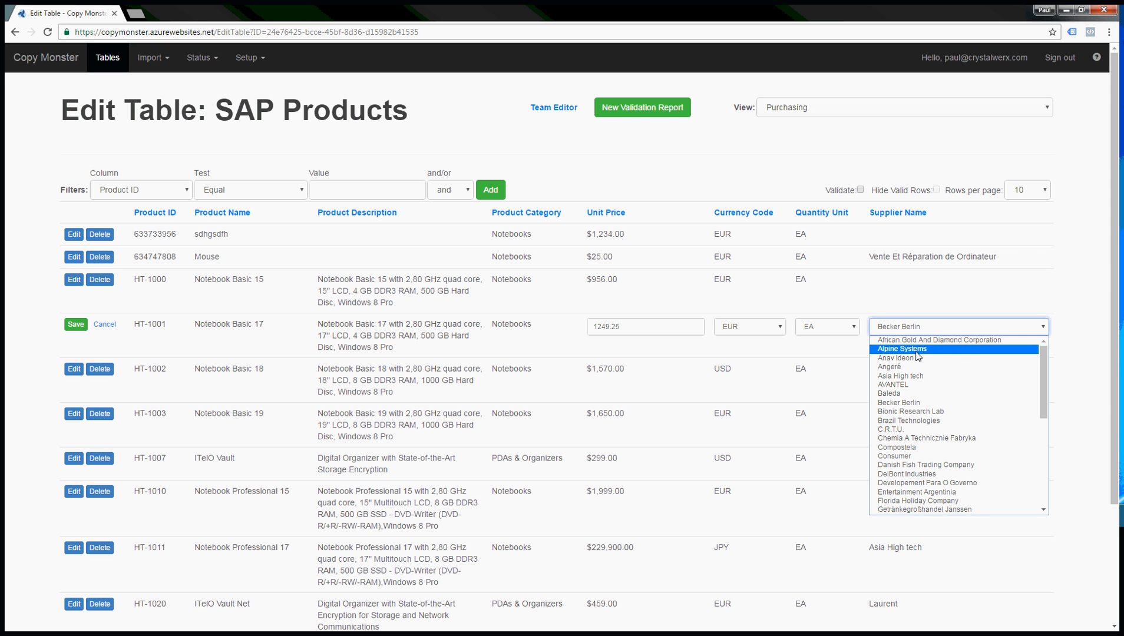
left_click(105, 324)
- Disable the Alpine Systems supplier in the ManagedSuppliers table of the Reference Data folder and save the row
left_click(121, 64)
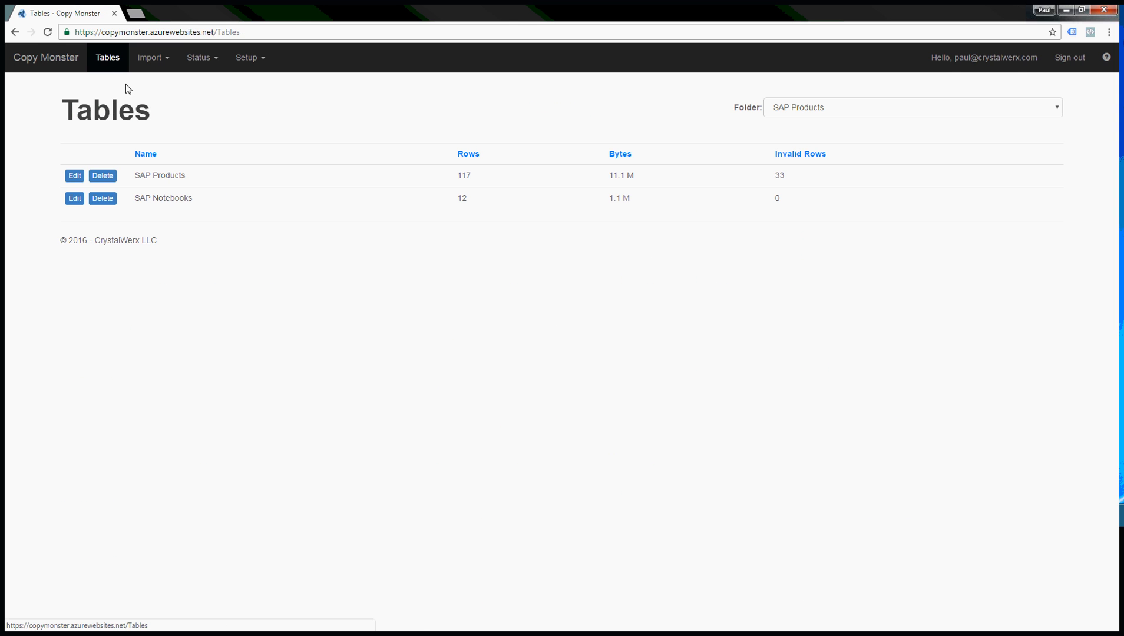
left_click(807, 113)
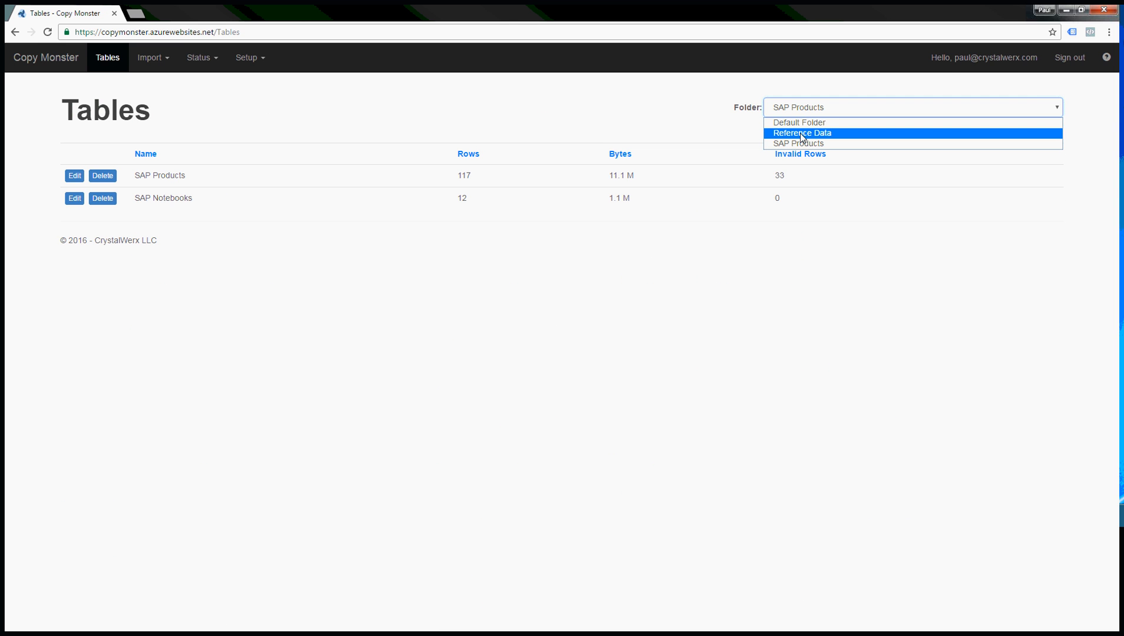
left_click(801, 129)
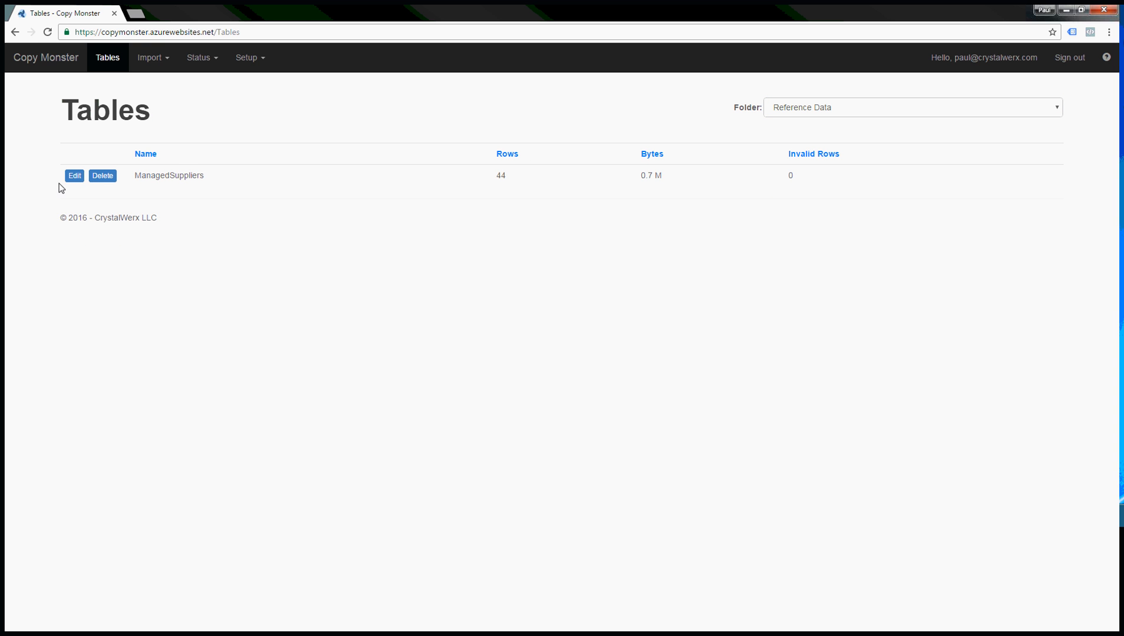
left_click(74, 175)
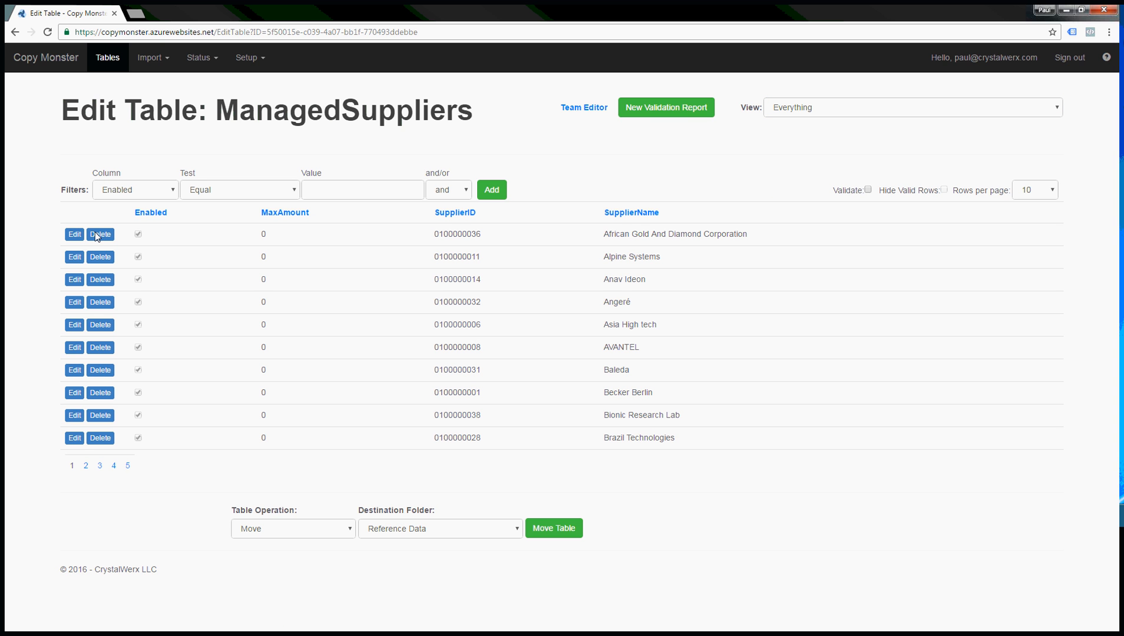
left_click(74, 257)
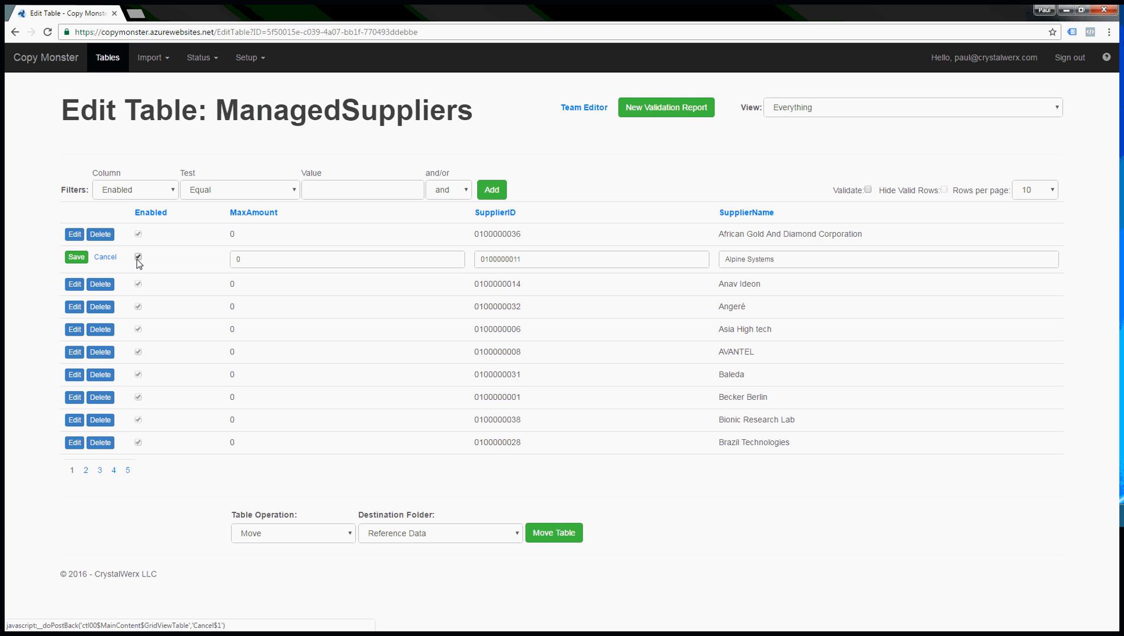
left_click(139, 258)
left_click(76, 258)
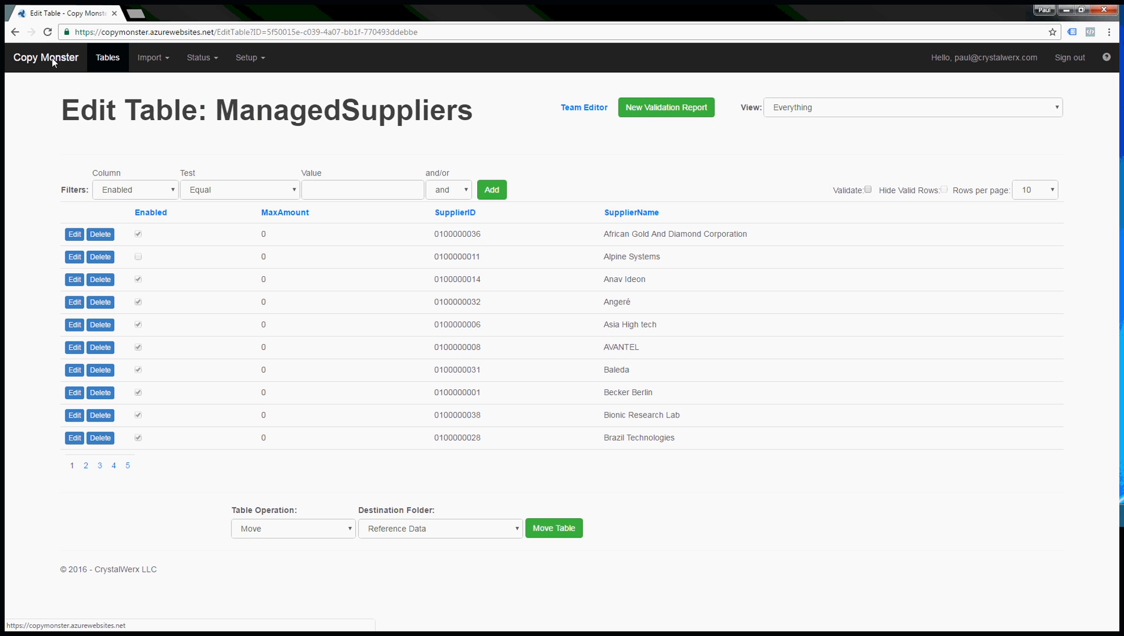
- Return to SAP Products in the Purchasing view and recheck whether Notebook Basic 17's supplier choices include Alpine Systems, without saving
left_click(106, 57)
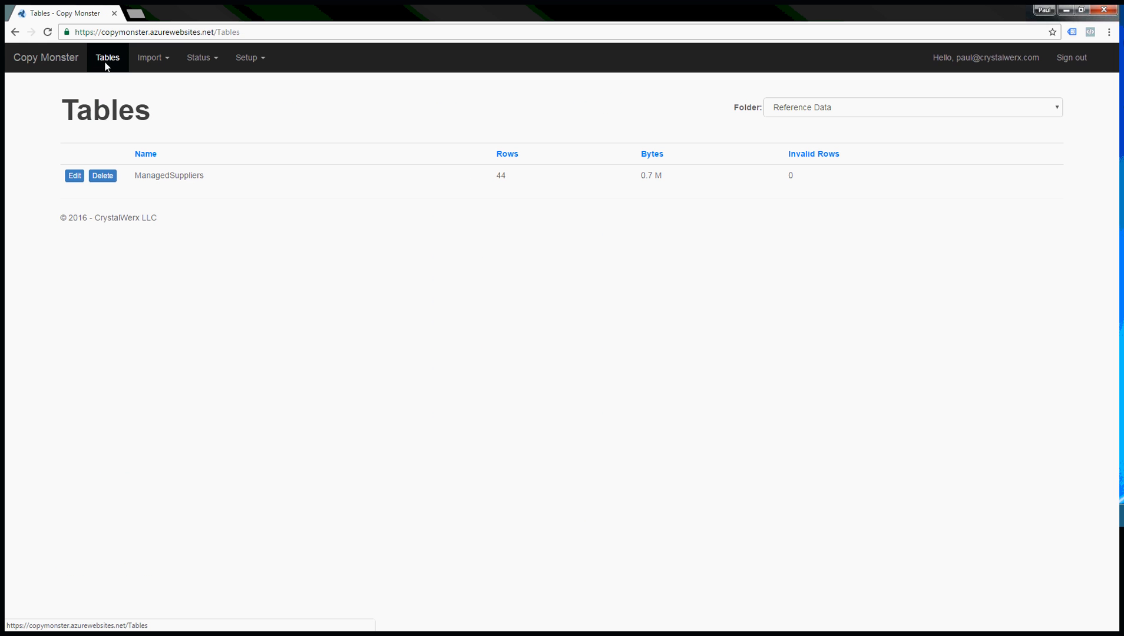
left_click(780, 112)
left_click(796, 143)
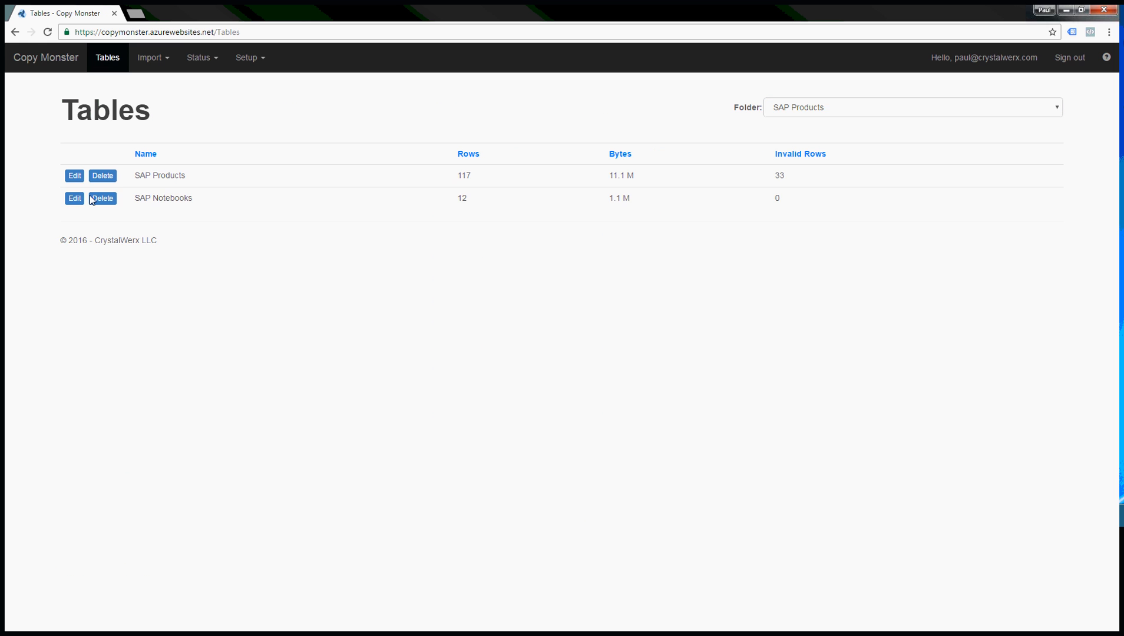
left_click(75, 176)
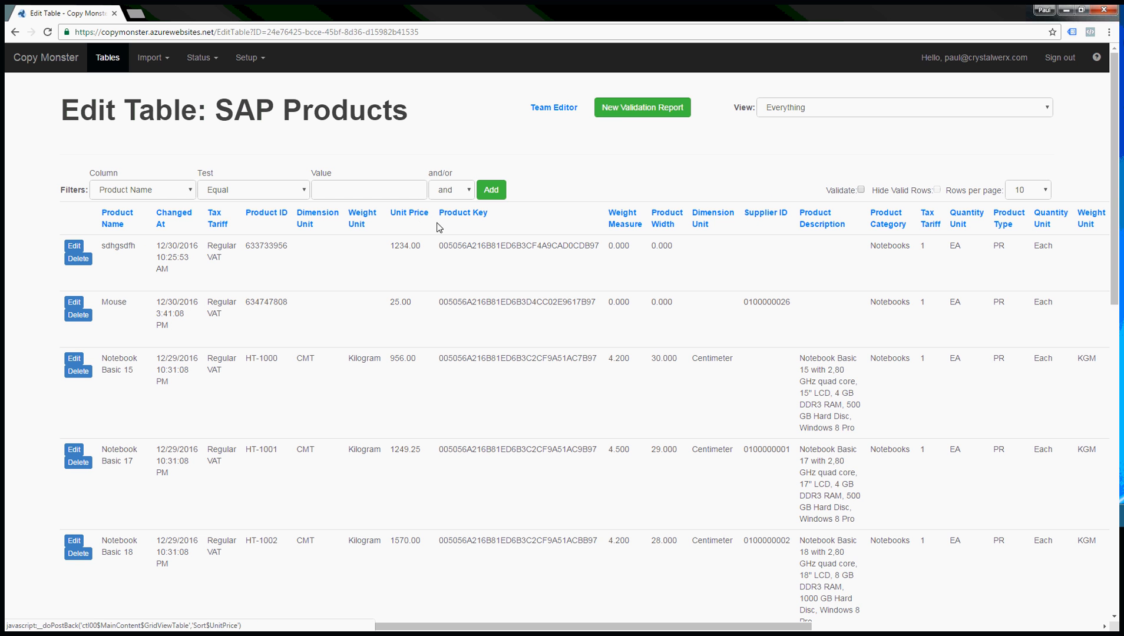
left_click(784, 107)
left_click(777, 141)
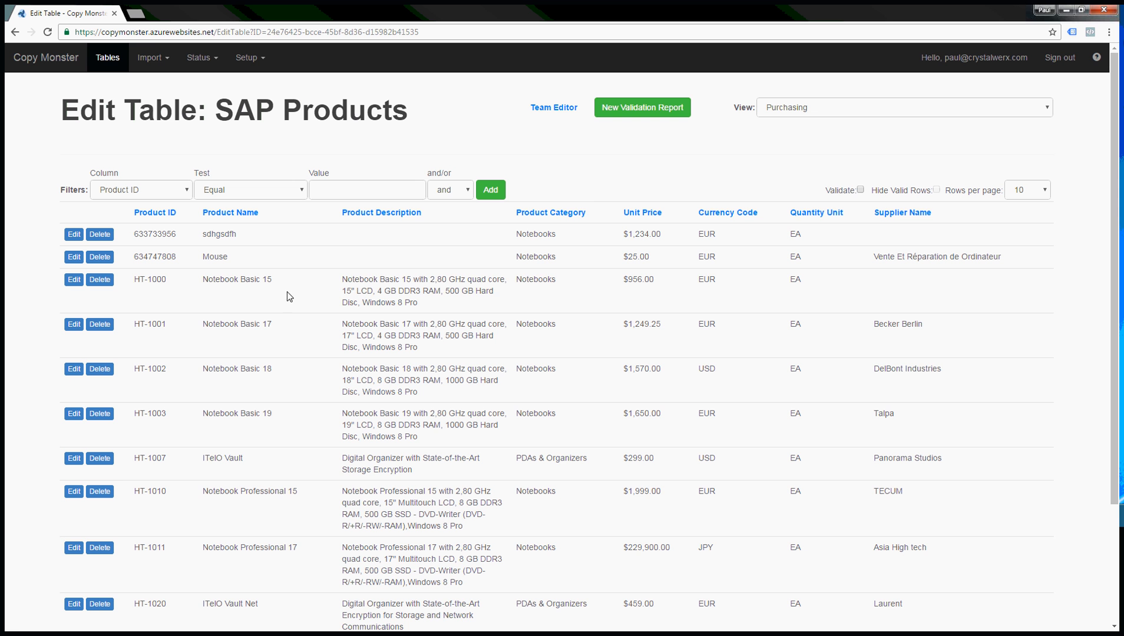
left_click(72, 325)
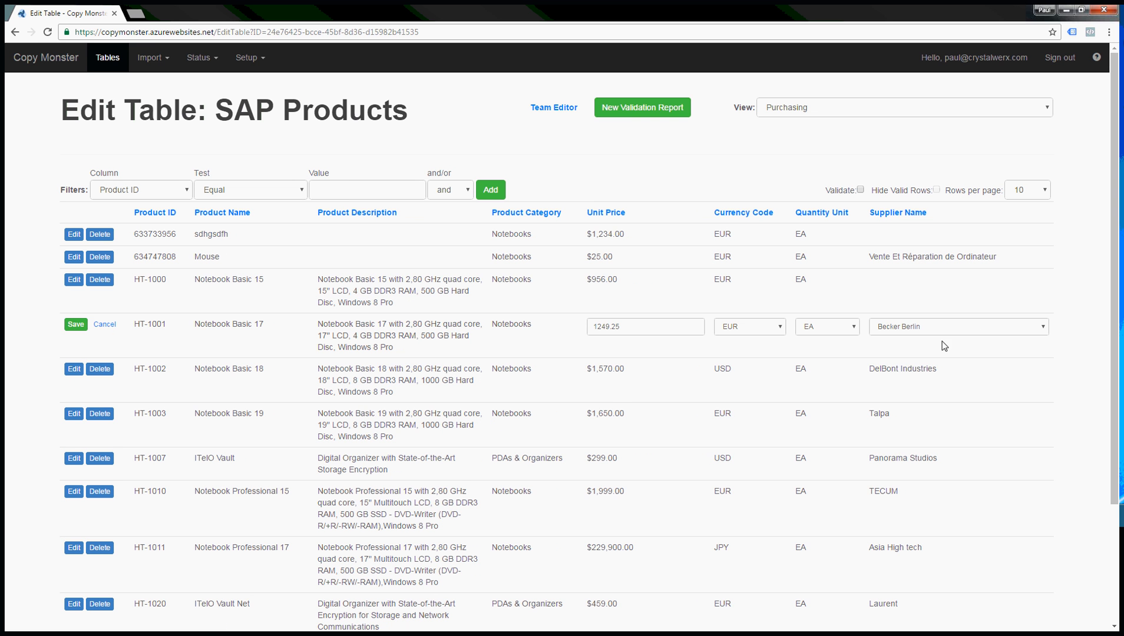
left_click(978, 329)
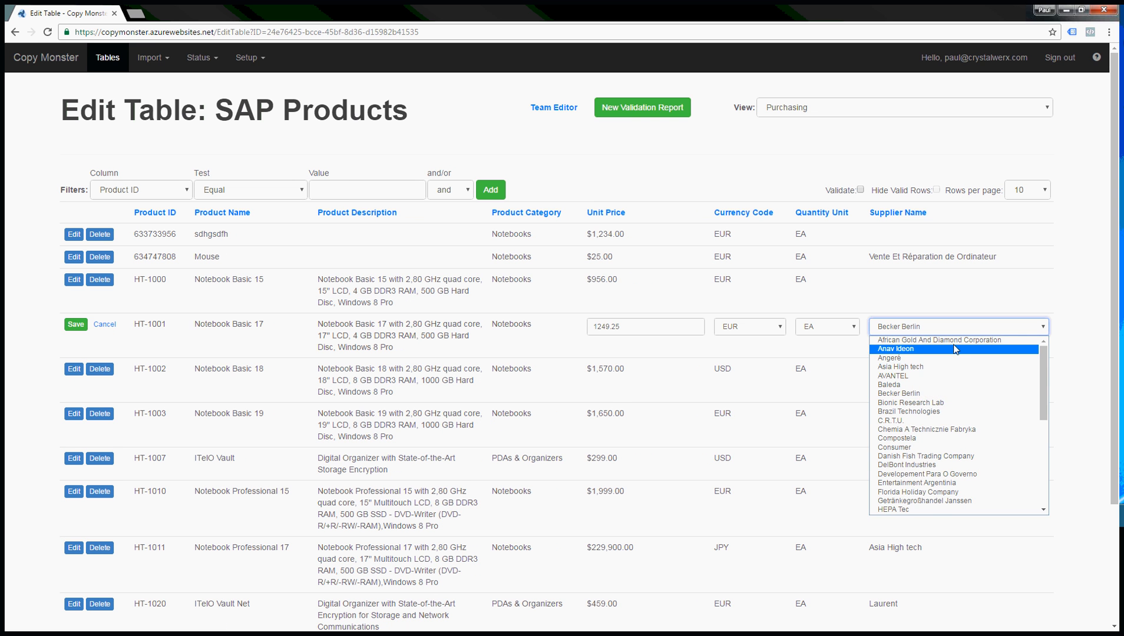
scroll(974, 391, "down", 3)
scroll(975, 392, "up", 3)
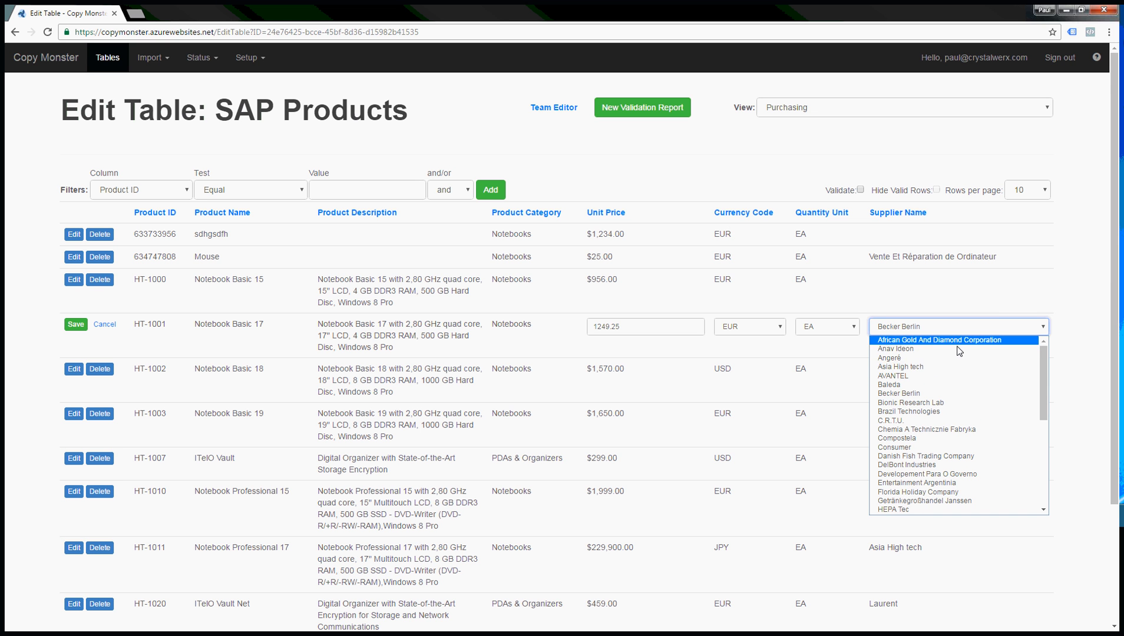
left_click(1083, 289)
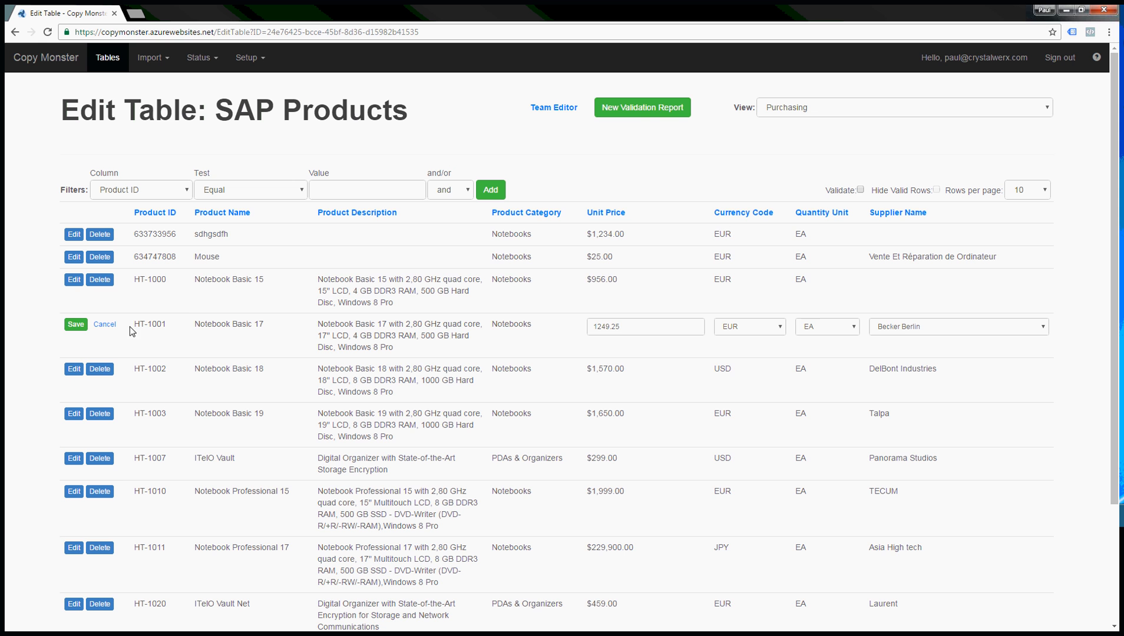
left_click(105, 325)
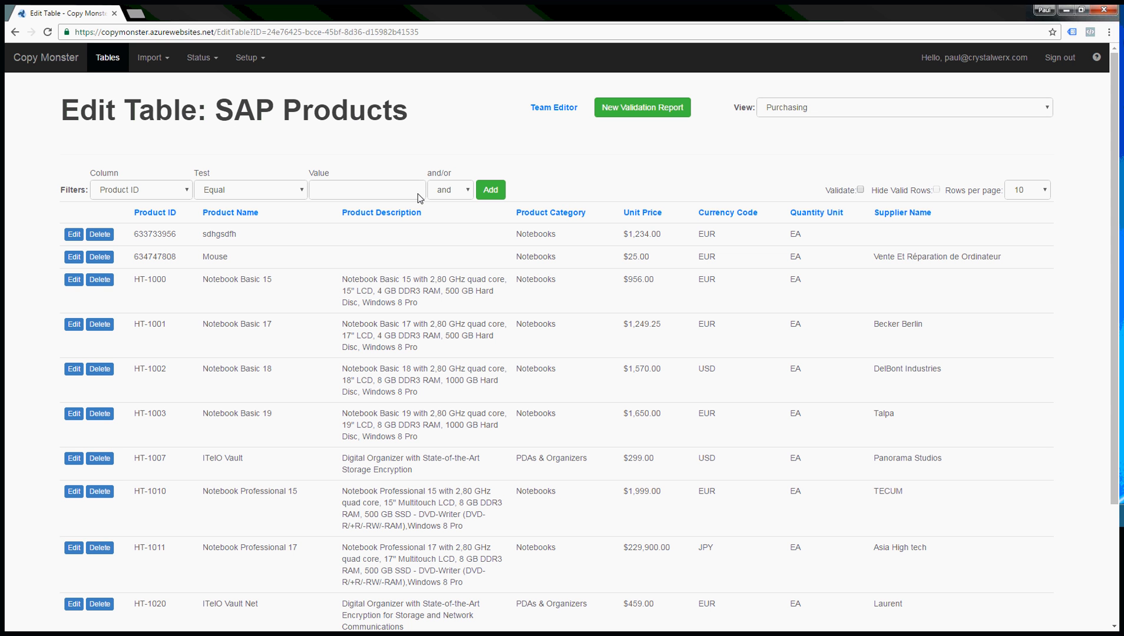
- Open the rules of the SupplierName column in the GWDEMO.Product table type
left_click(256, 62)
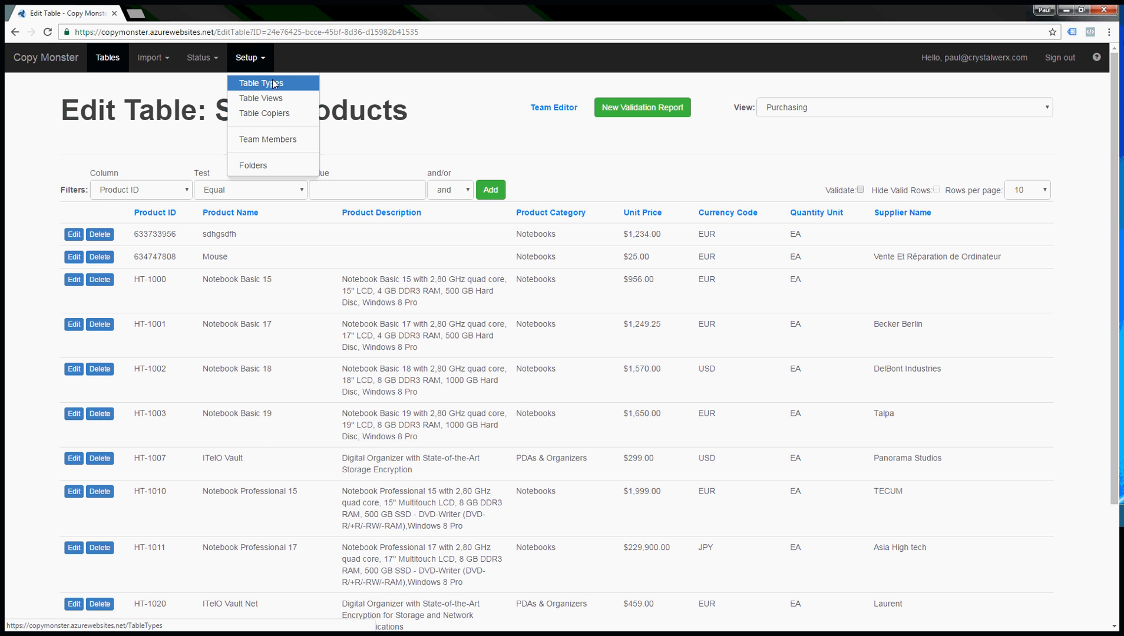
left_click(273, 83)
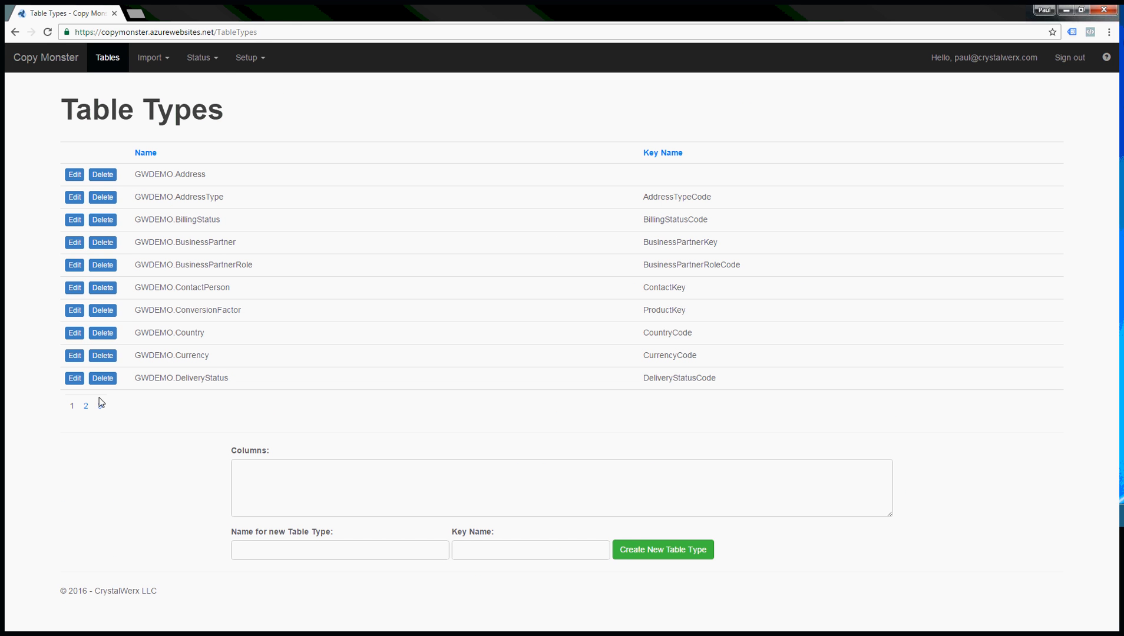
left_click(86, 407)
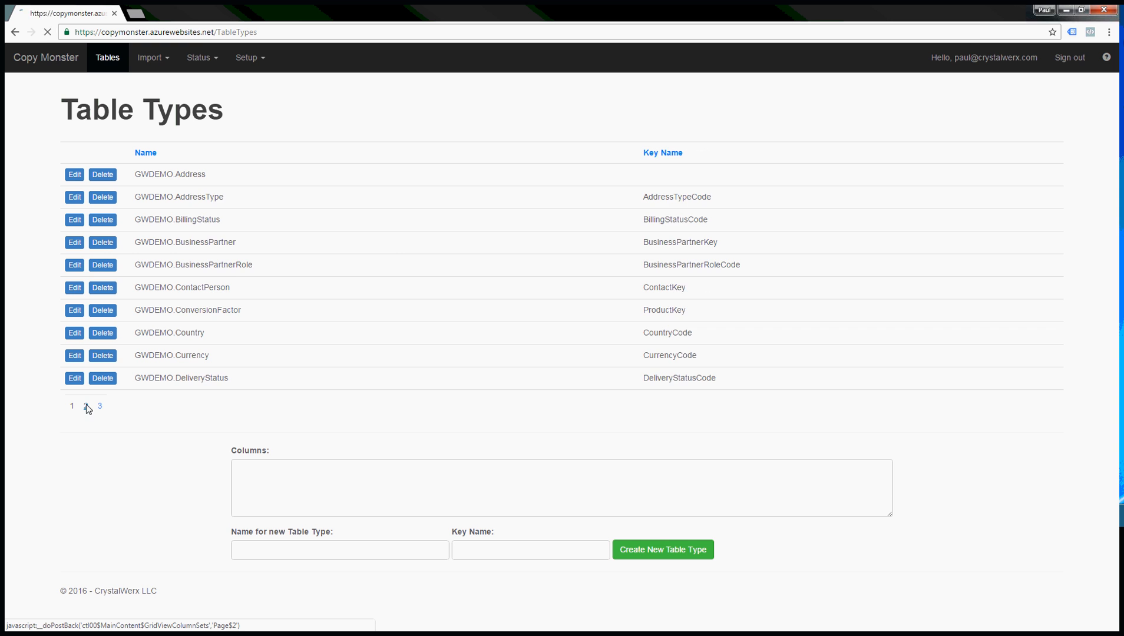
left_click(71, 244)
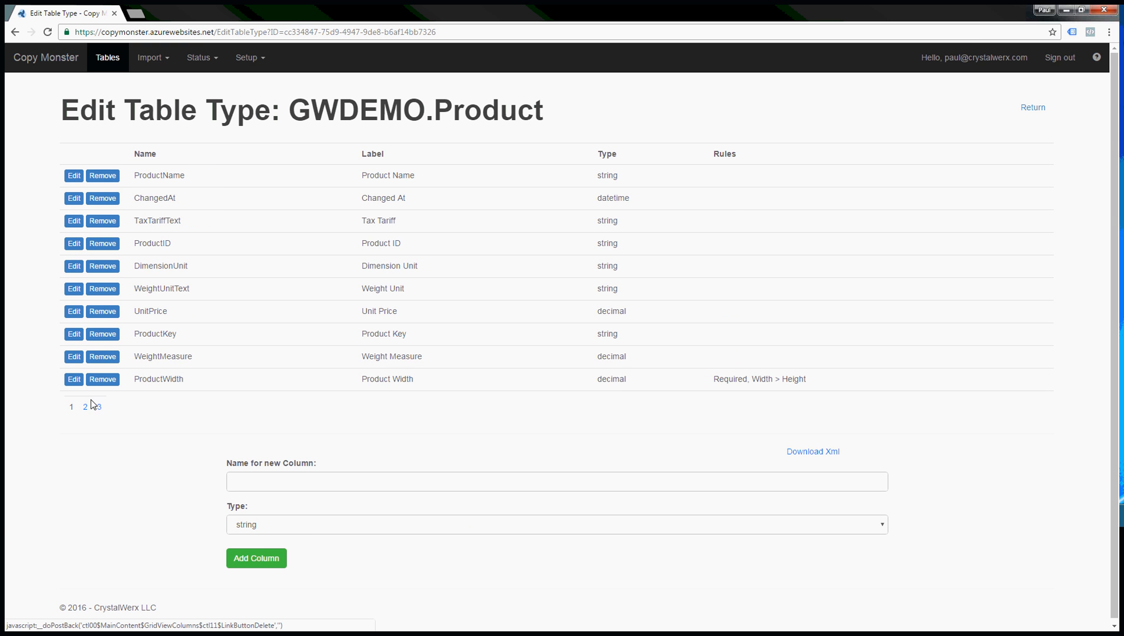
left_click(85, 407)
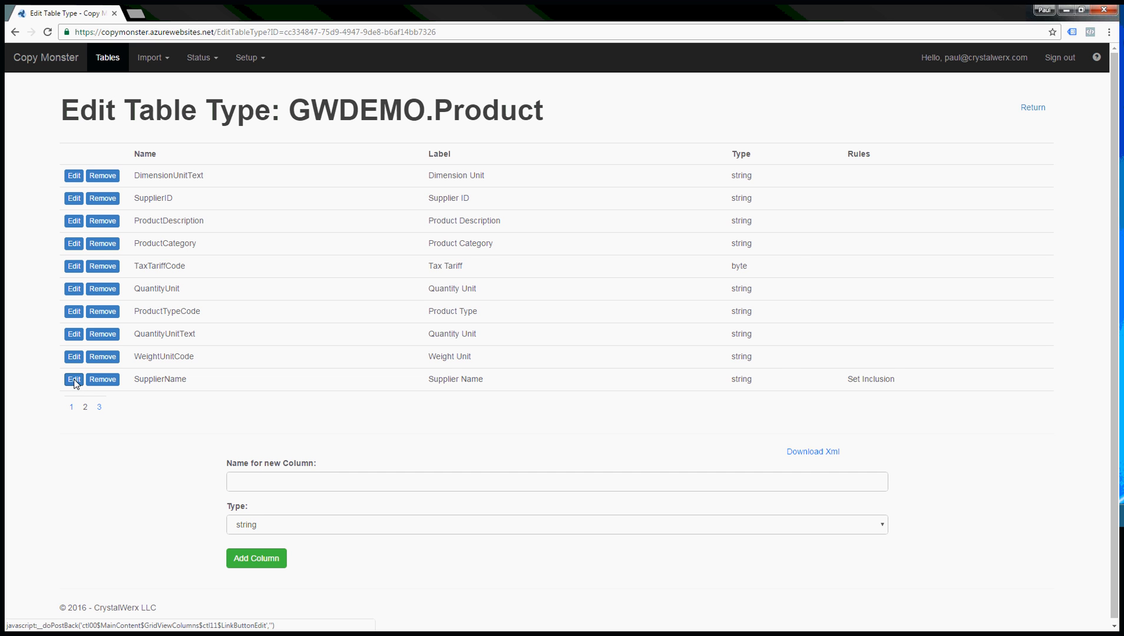
left_click(75, 380)
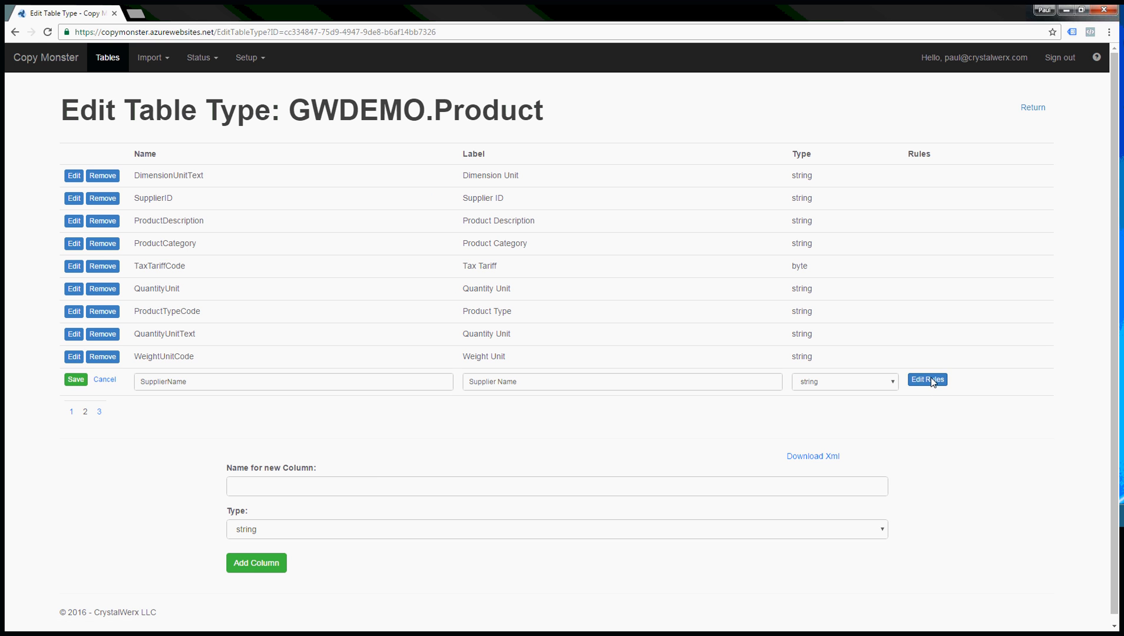
left_click(930, 380)
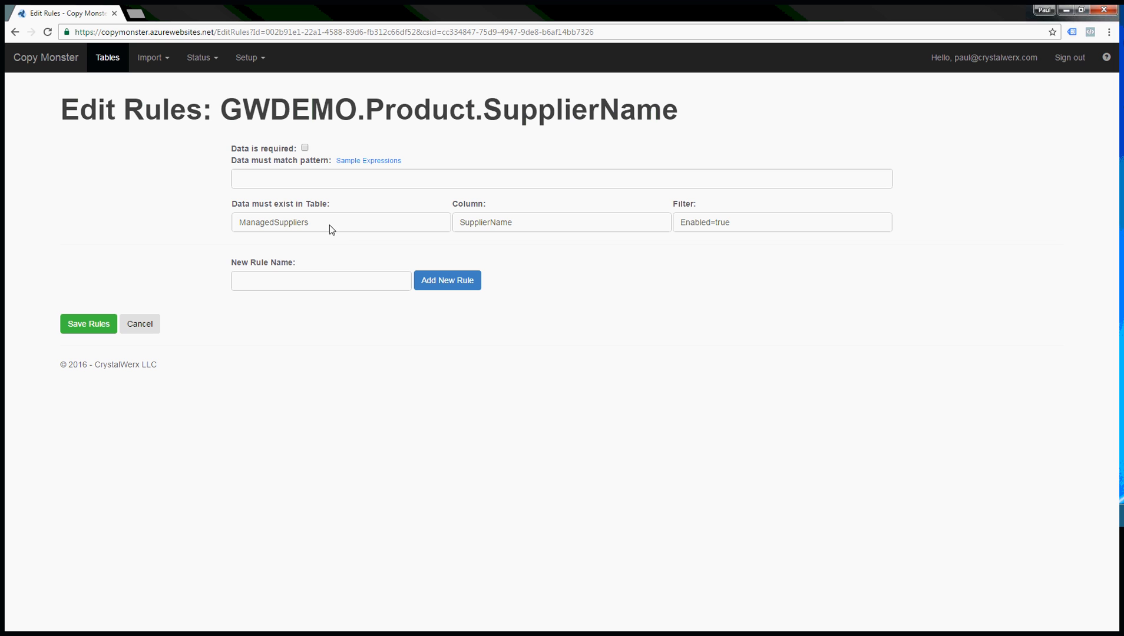
- Save the SupplierName rule requiring data to exist in the ManagedSuppliers table, column SupplierName, with the filter Enabled=true
left_click(432, 220)
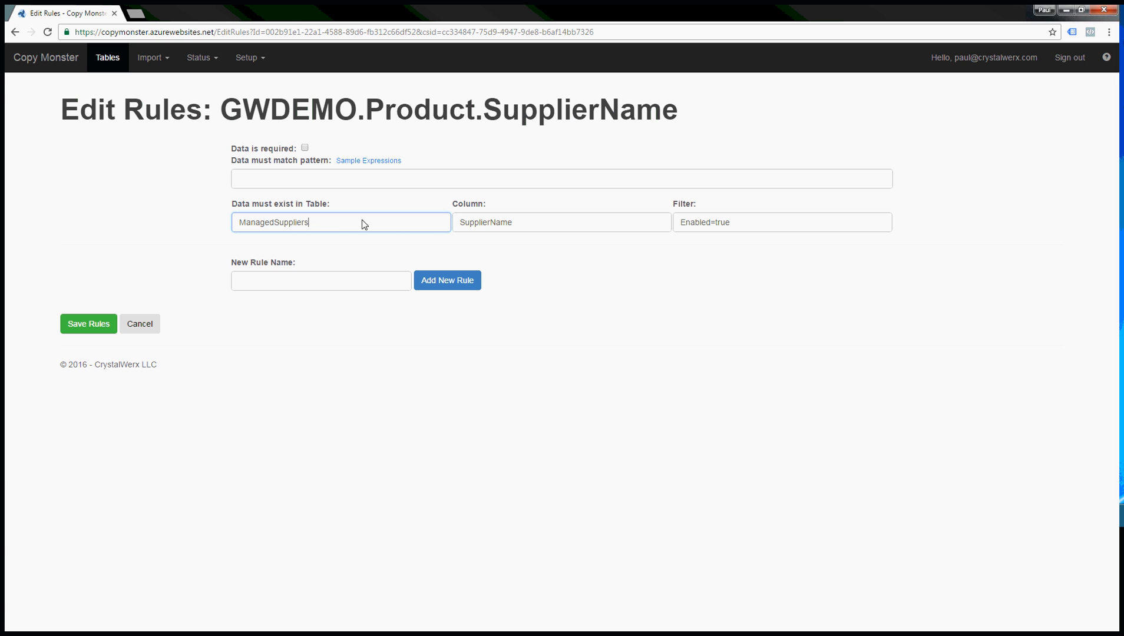
double_click(334, 222)
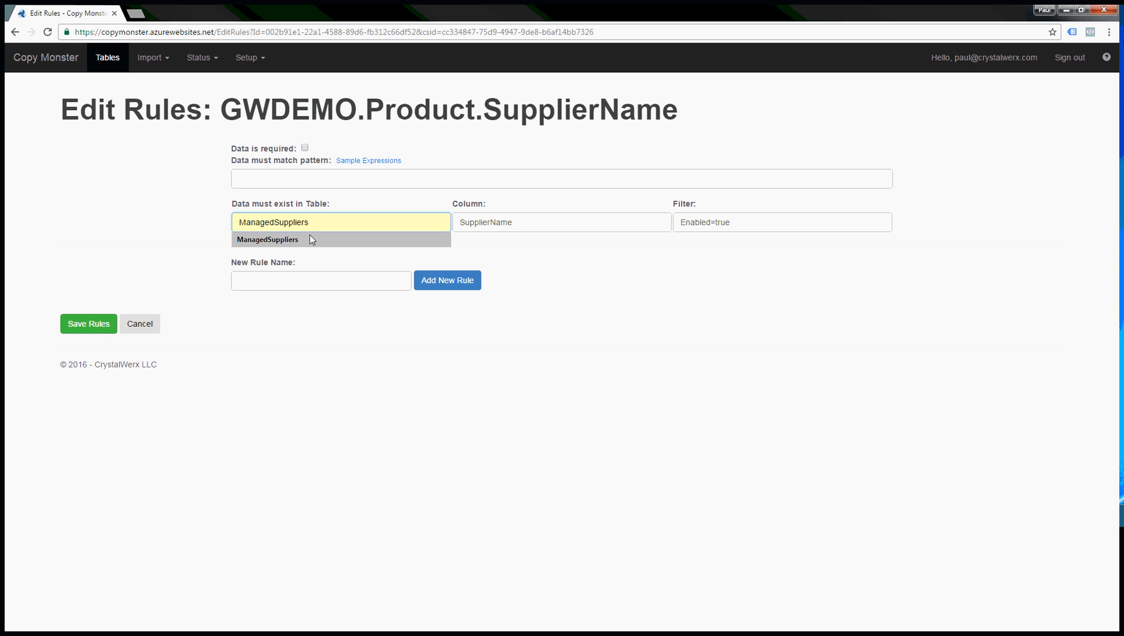
left_click(565, 222)
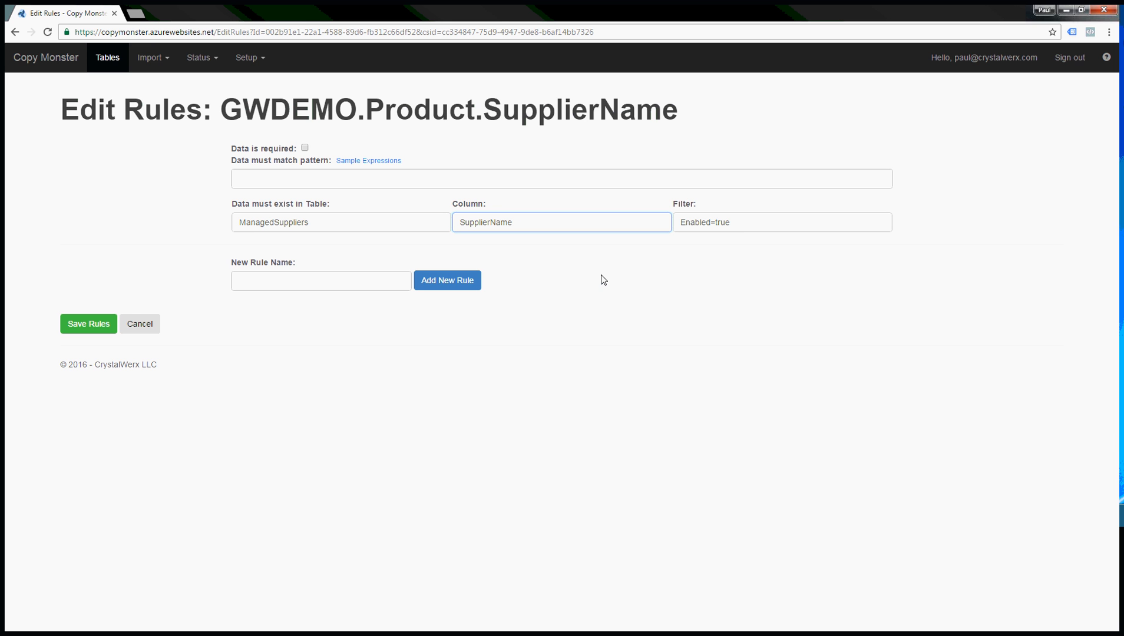
left_click(110, 323)
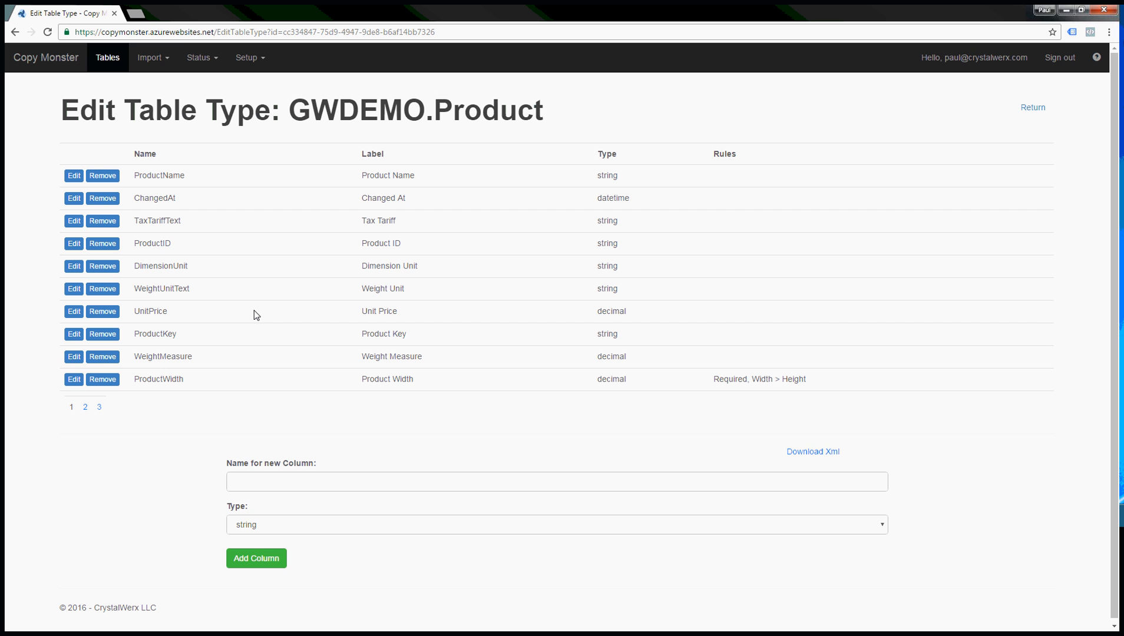
- Open the SAP Products table in the Purchasing view and turn on row validation
left_click(123, 65)
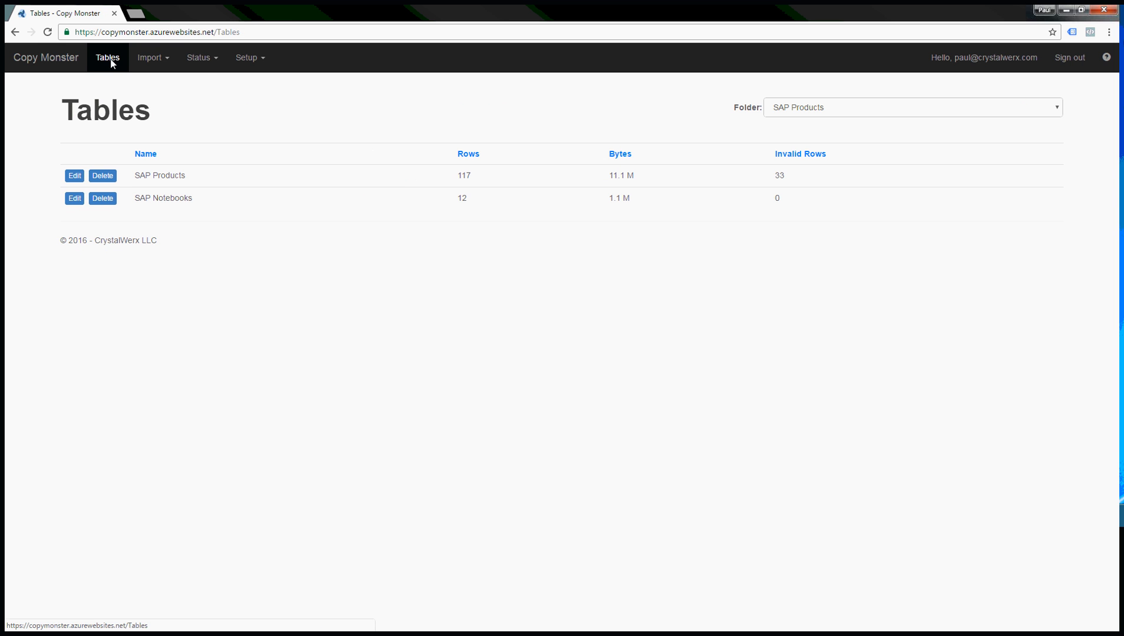
left_click(75, 177)
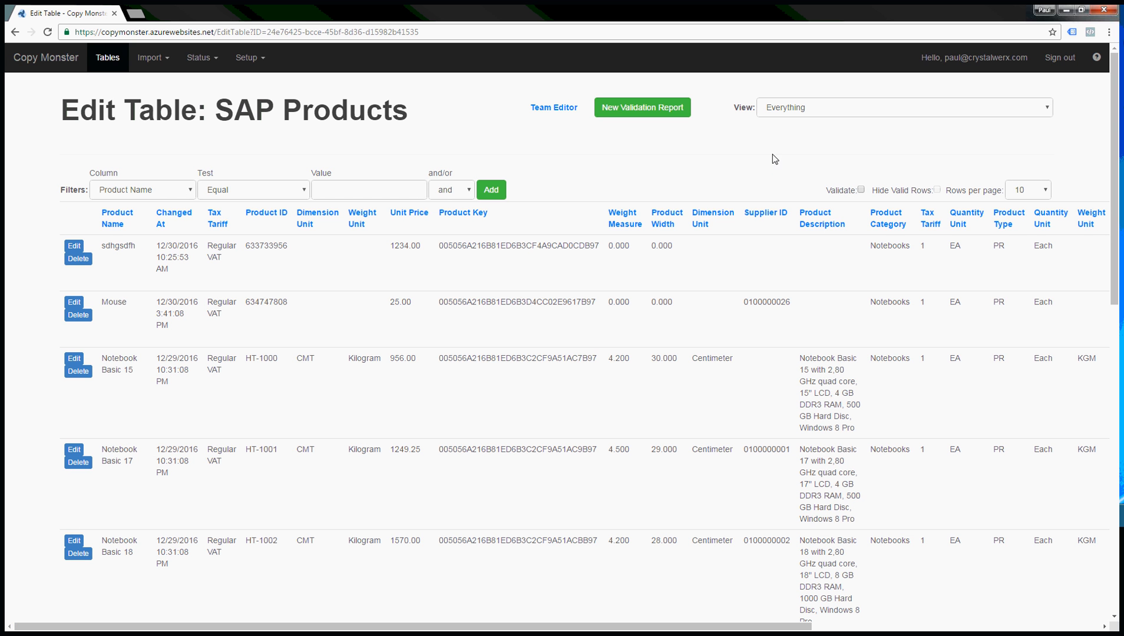
left_click(862, 113)
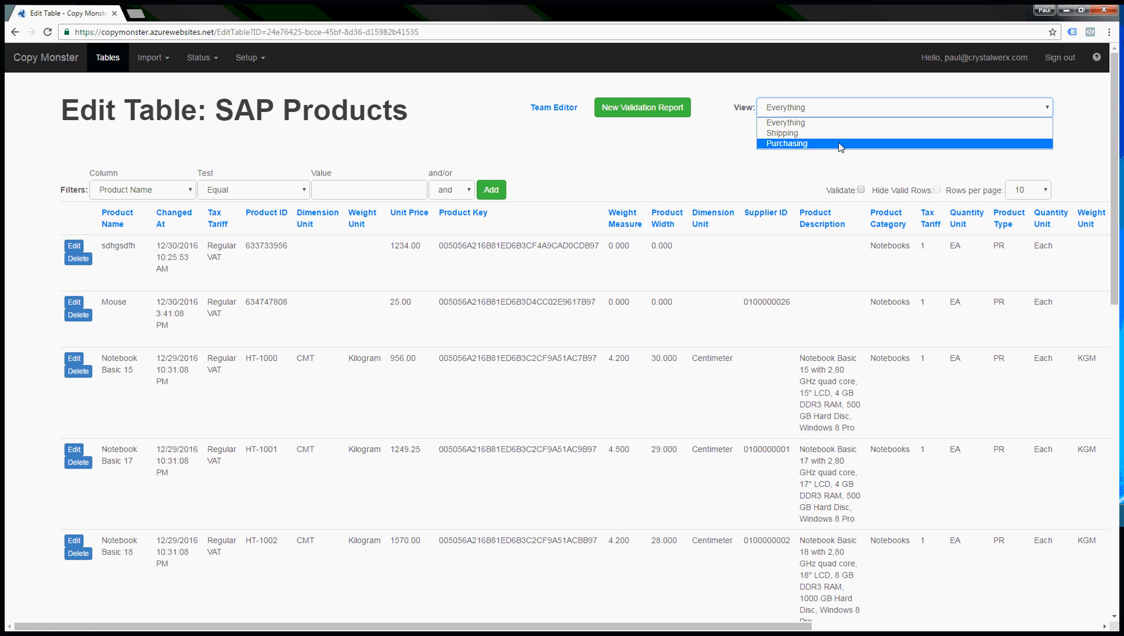
left_click(840, 144)
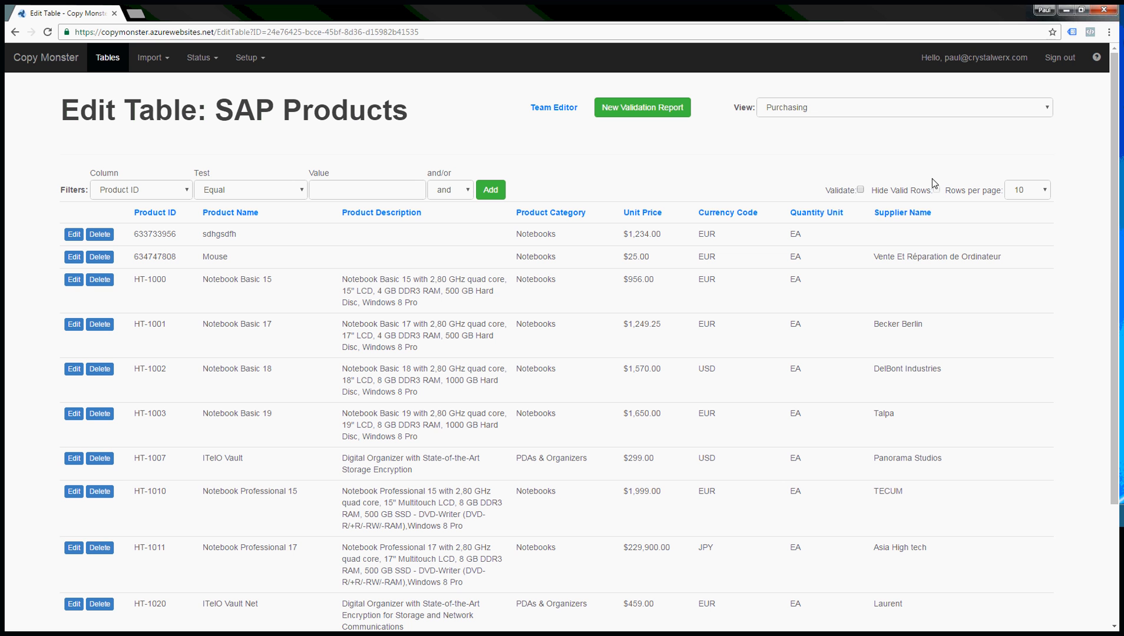
left_click(861, 190)
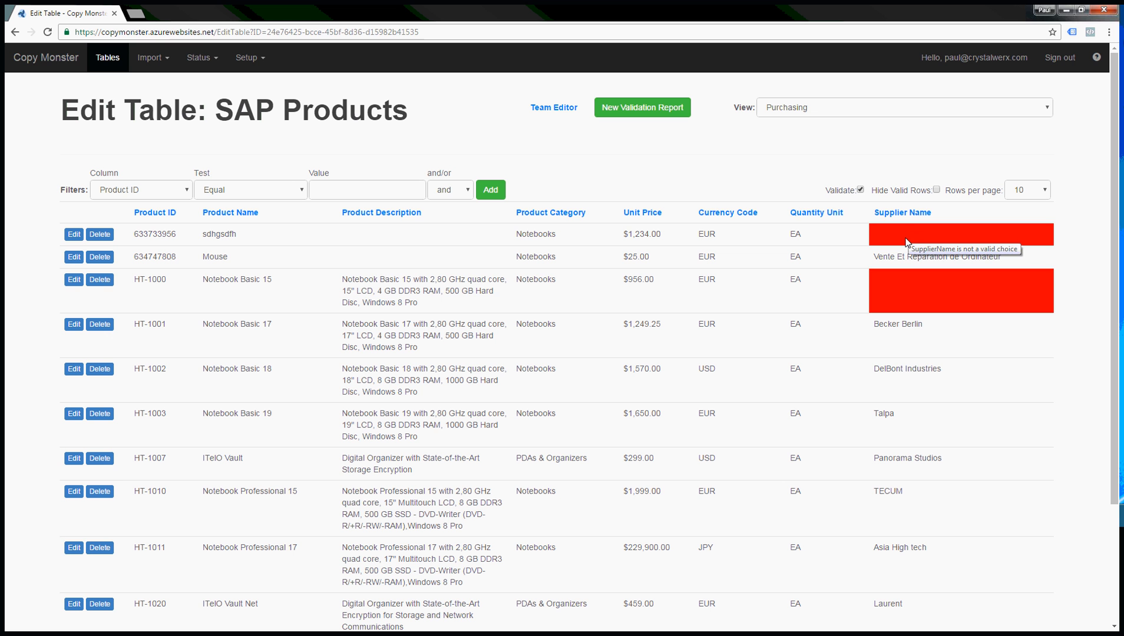
- Sort the SAP Products rows by Supplier Name and examine the invalid supplier cells across the result pages
mouse_move(911, 289)
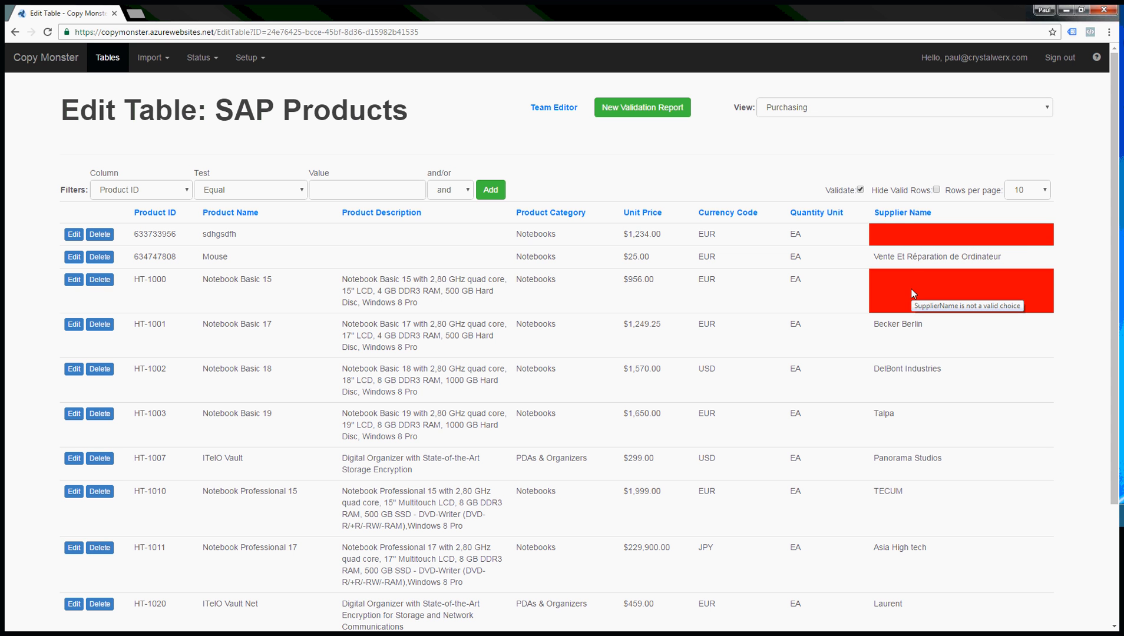
left_click(906, 216)
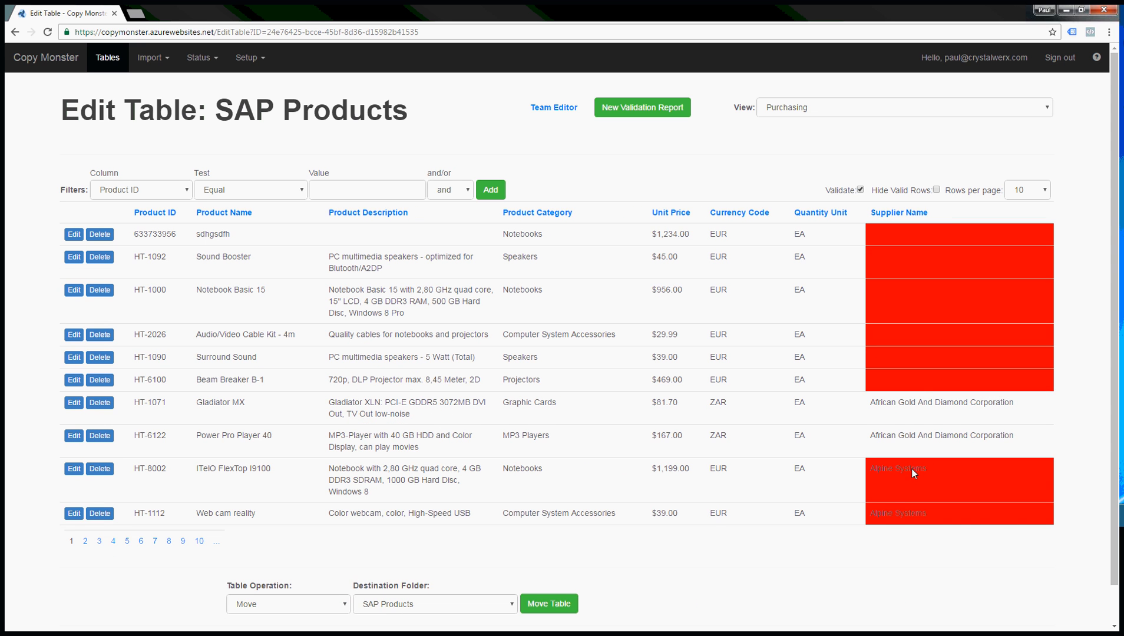
scroll(912, 469, "down", 1)
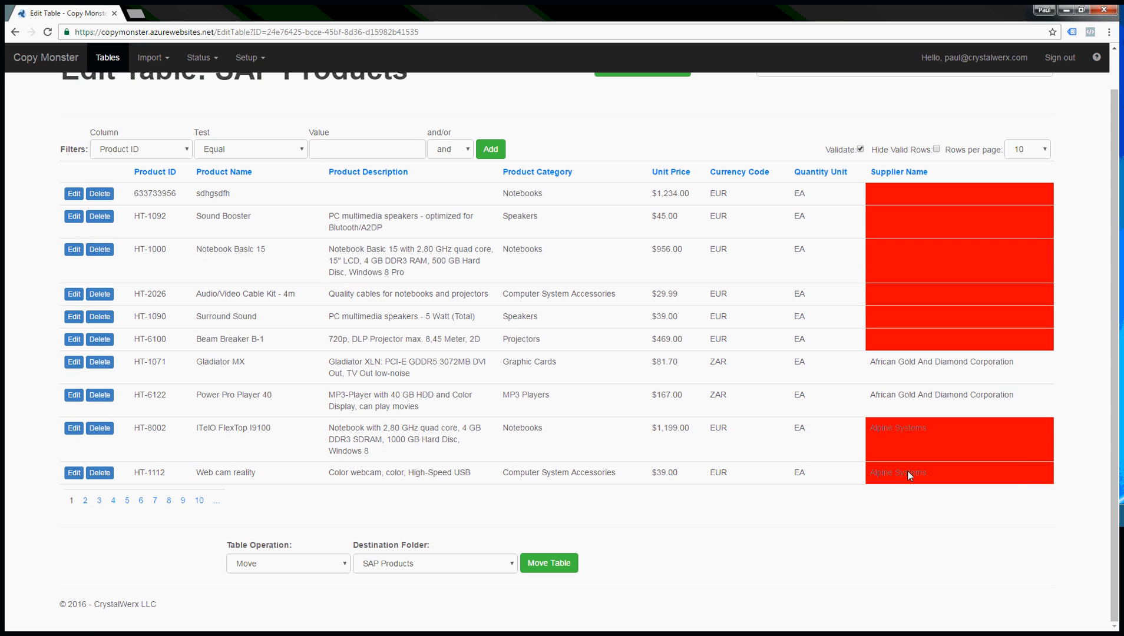
mouse_move(908, 472)
left_click(97, 501)
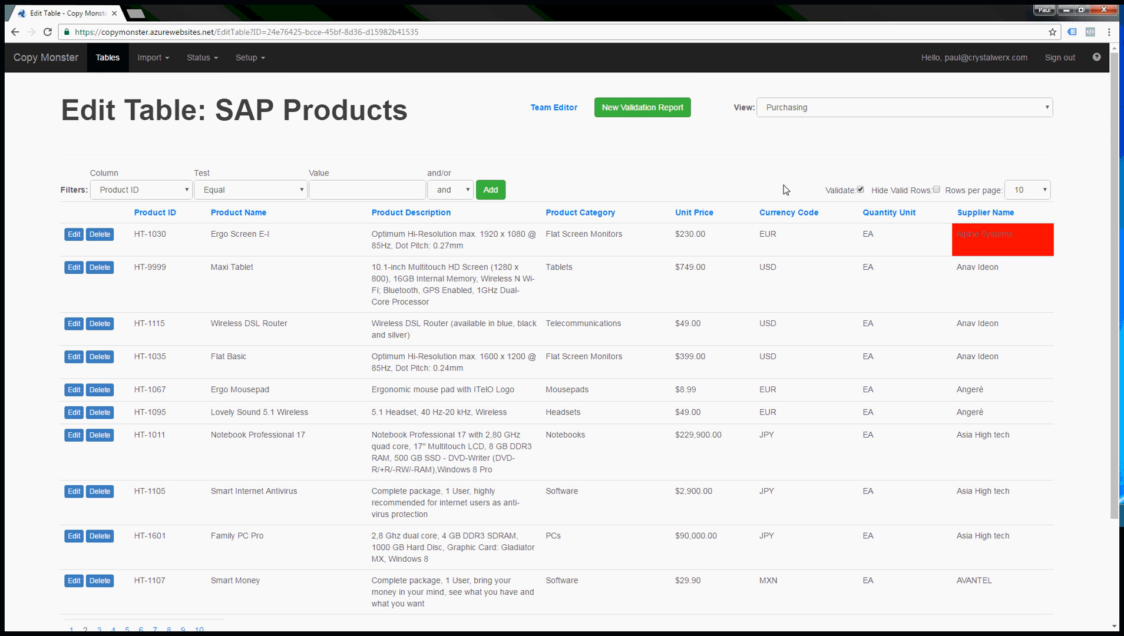
- Generate a new validation report for SAP Products and open the list of validation reports
left_click(633, 107)
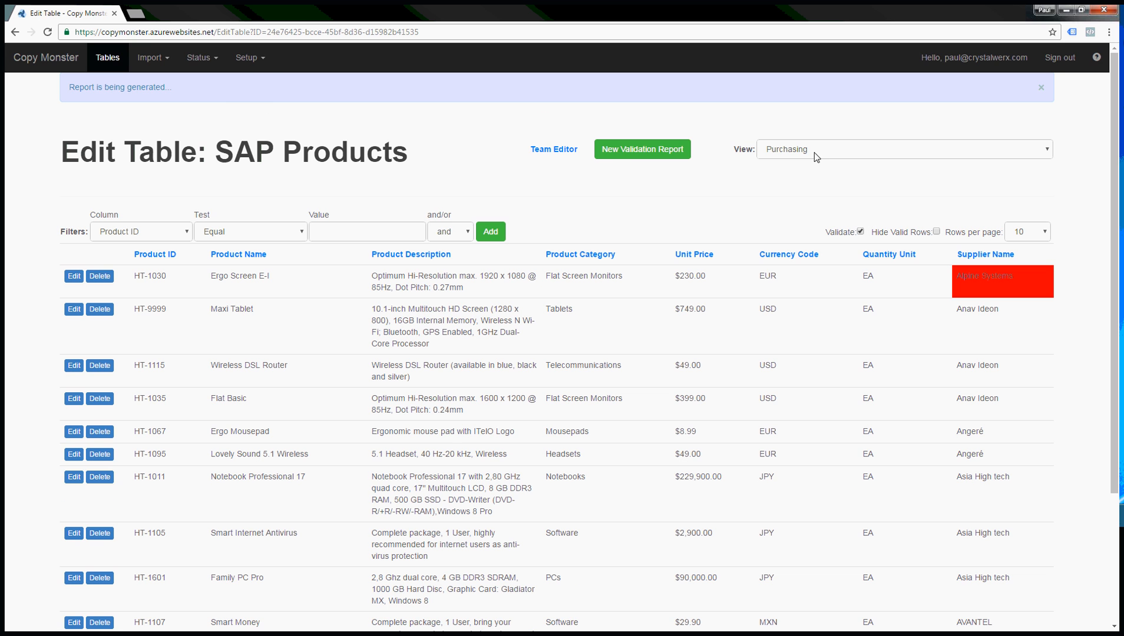
left_click(204, 58)
left_click(223, 97)
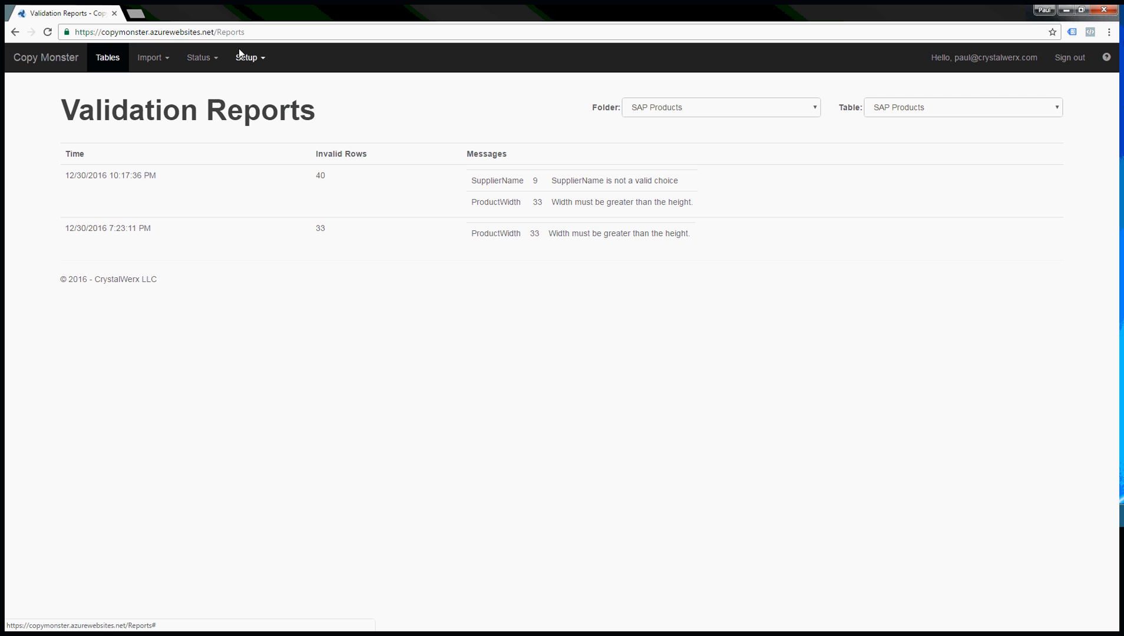
- Return to the table list and show the tables in the Reference Data folder
left_click(251, 58)
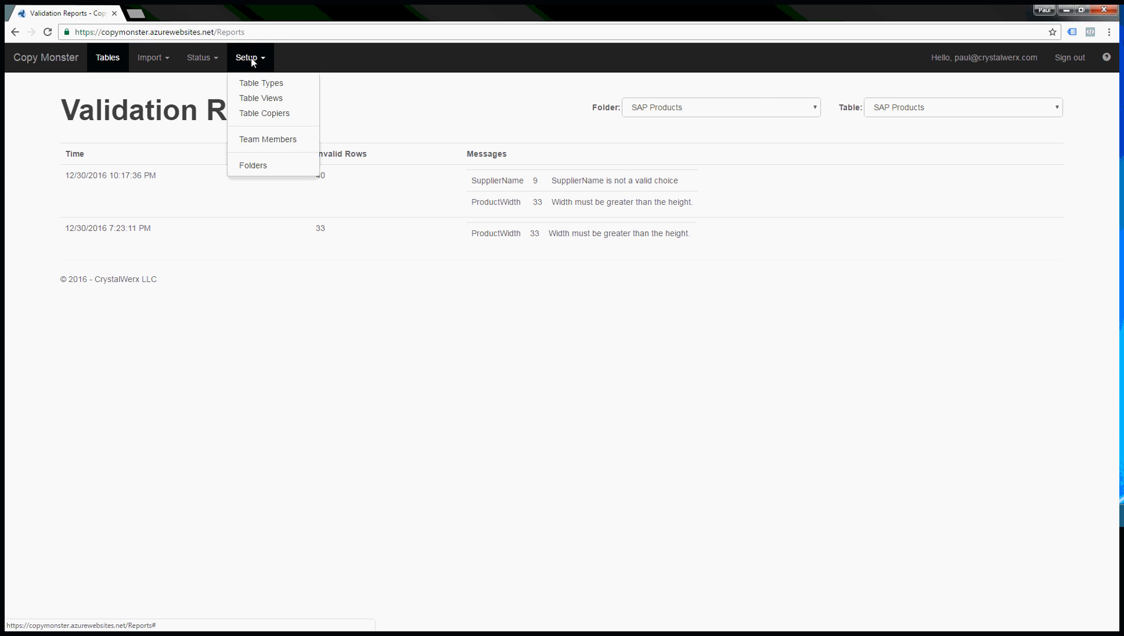
left_click(107, 58)
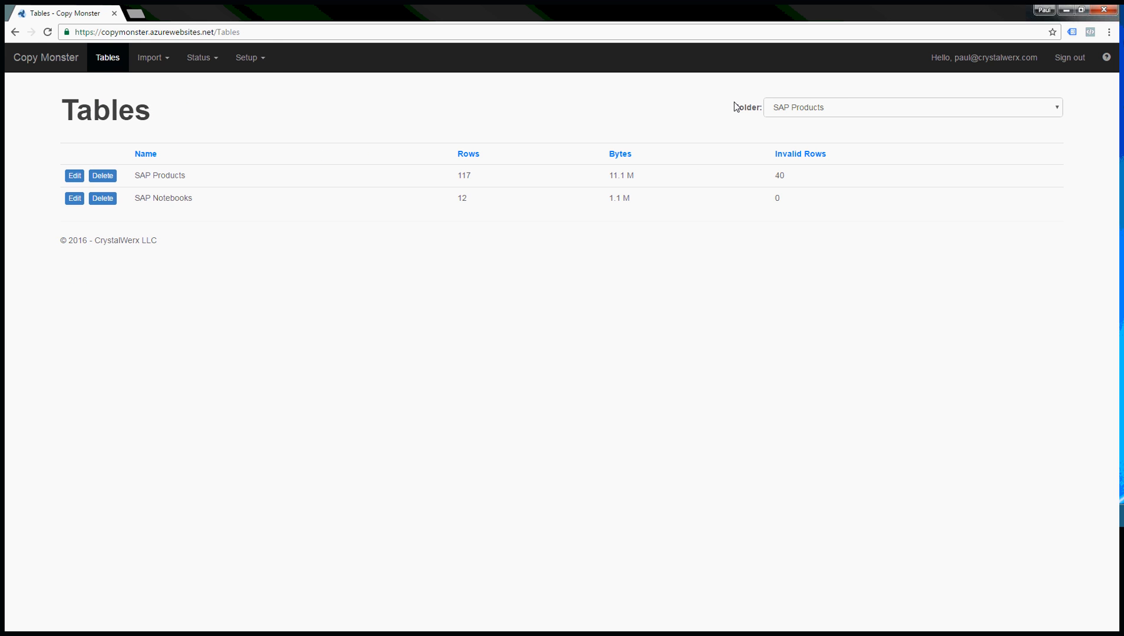
left_click(767, 107)
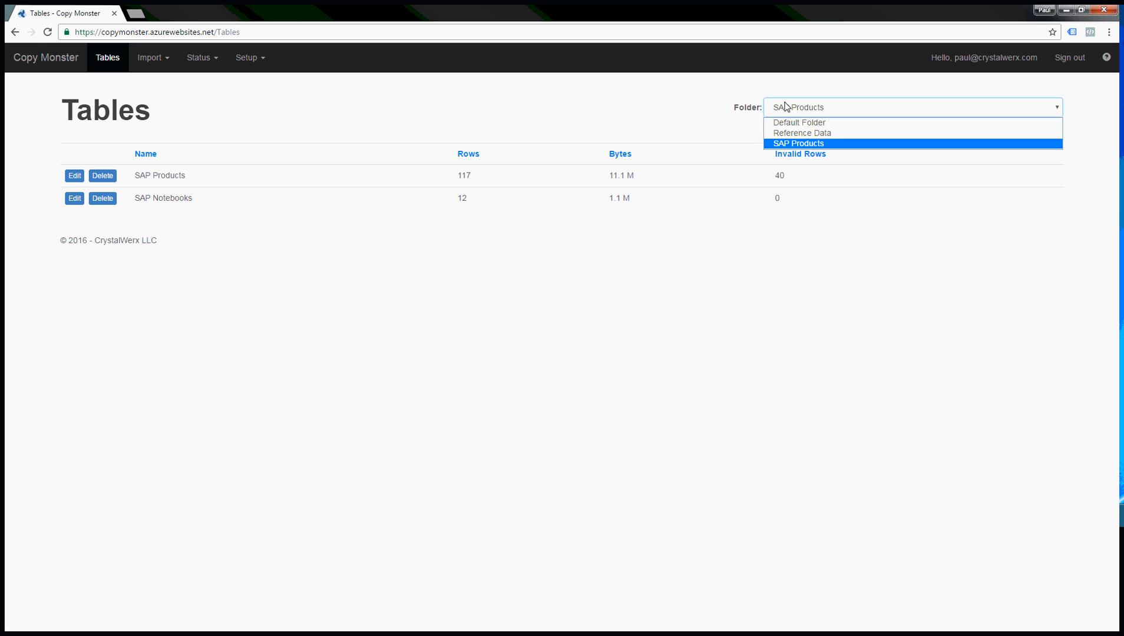
left_click(802, 133)
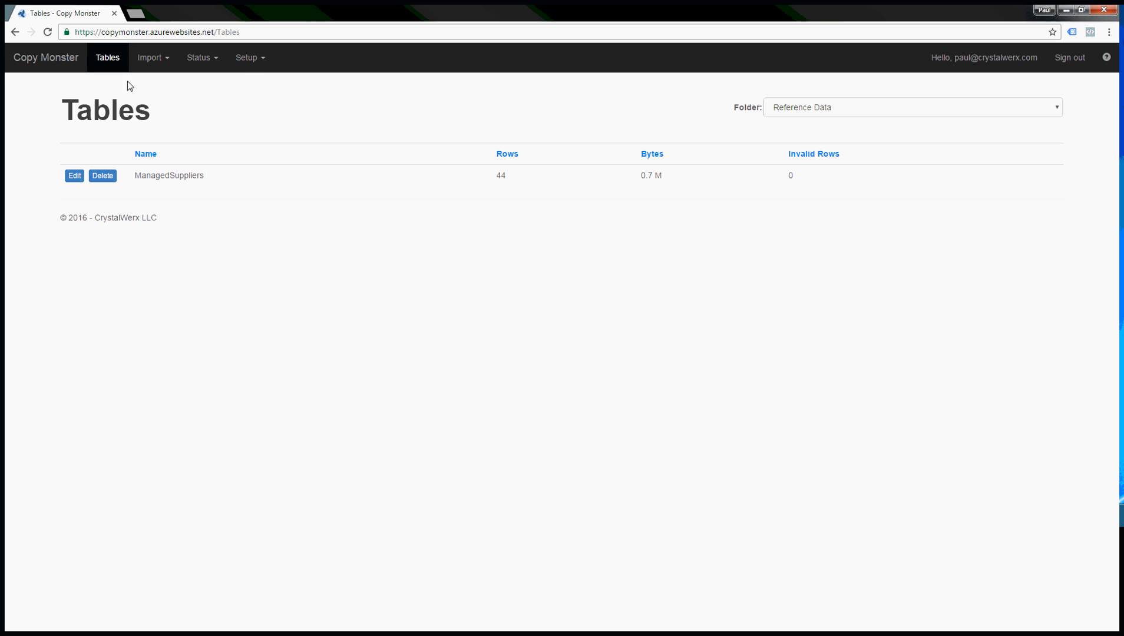
- Open the ManagedSuppliers table type and review its column definitions
left_click(250, 59)
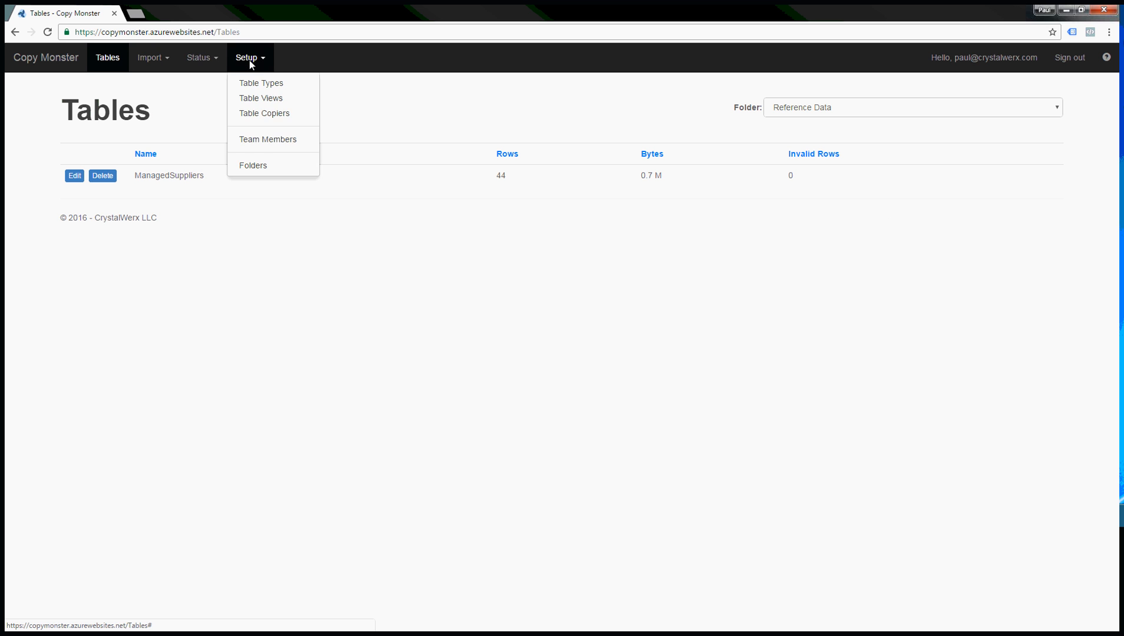
left_click(262, 89)
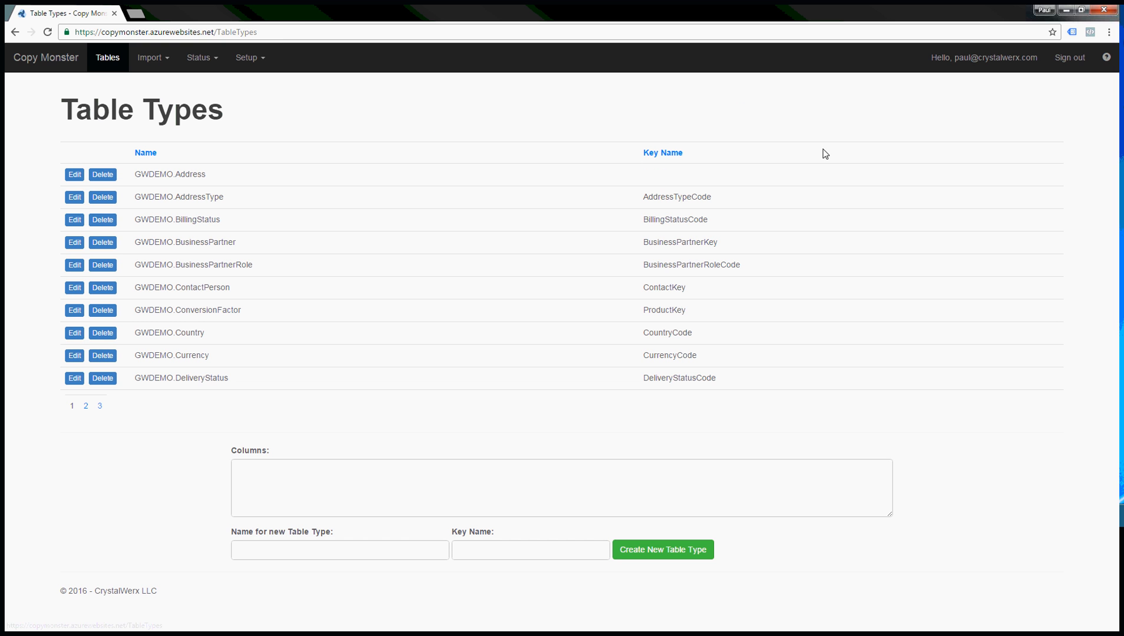
left_click(100, 406)
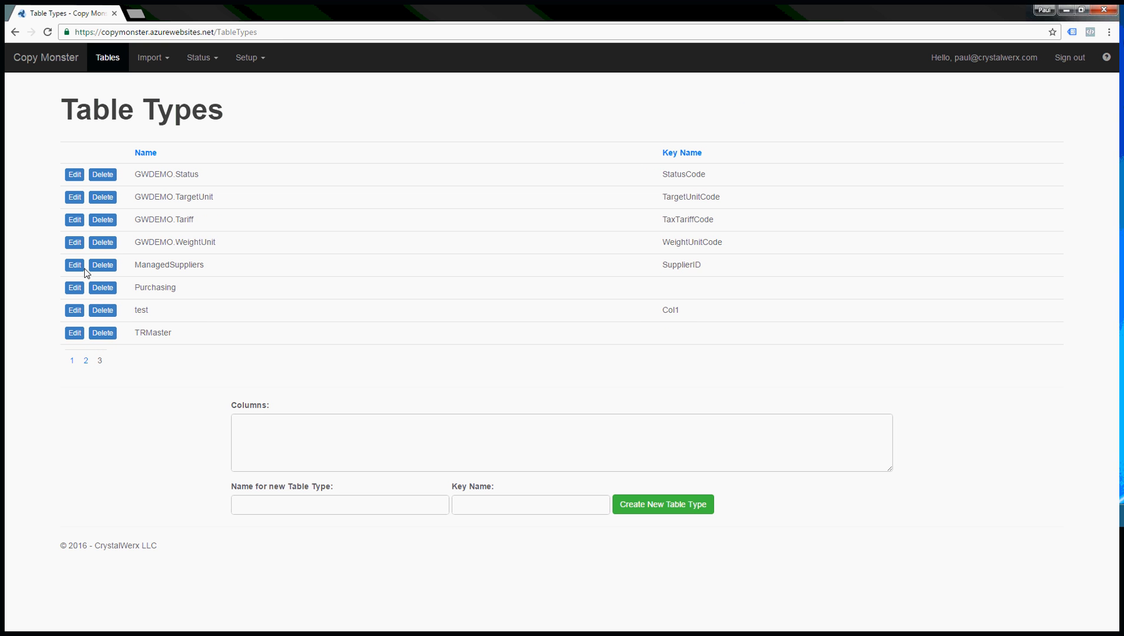
left_click(80, 267)
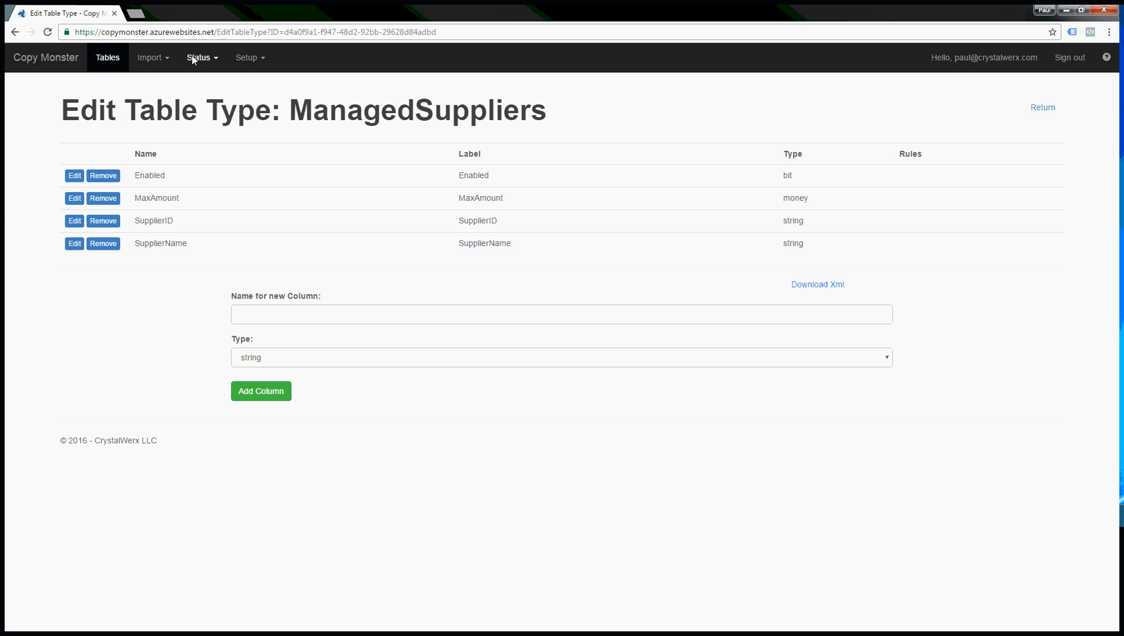
- Go back to the table types and open GWDEMO.Product to review its columns and rules
left_click(252, 59)
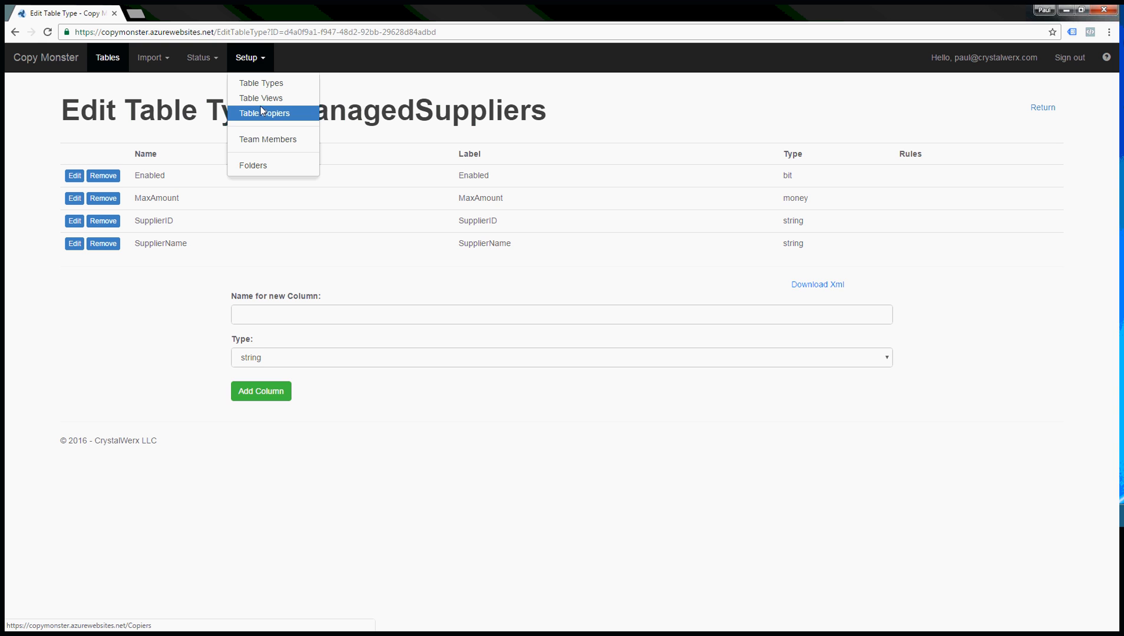
left_click(260, 82)
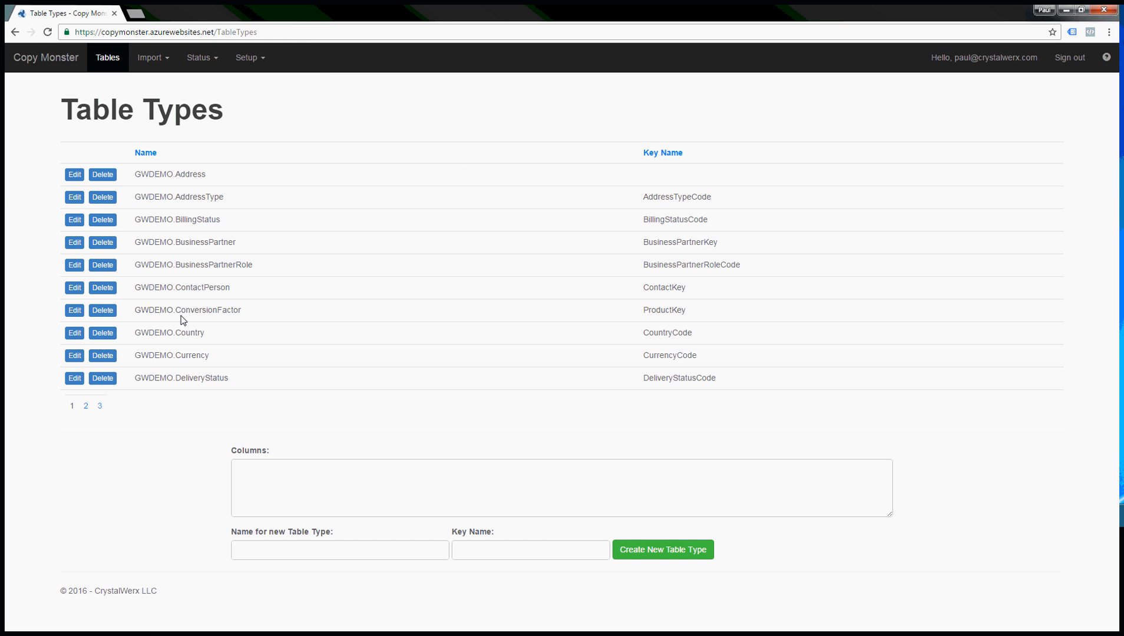
left_click(100, 408)
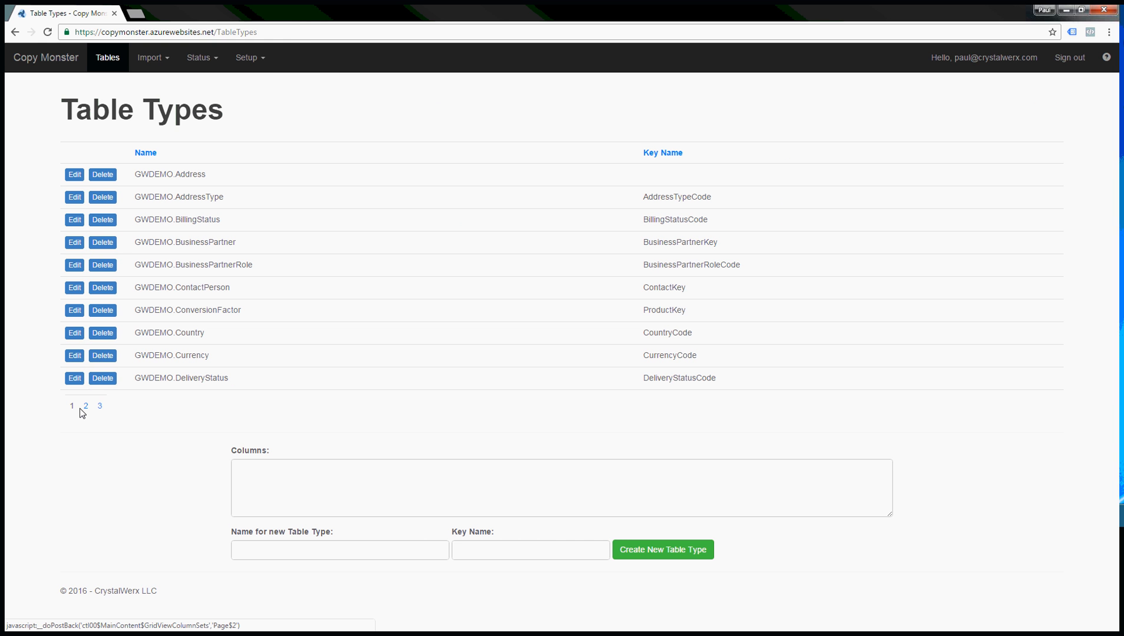
left_click(83, 408)
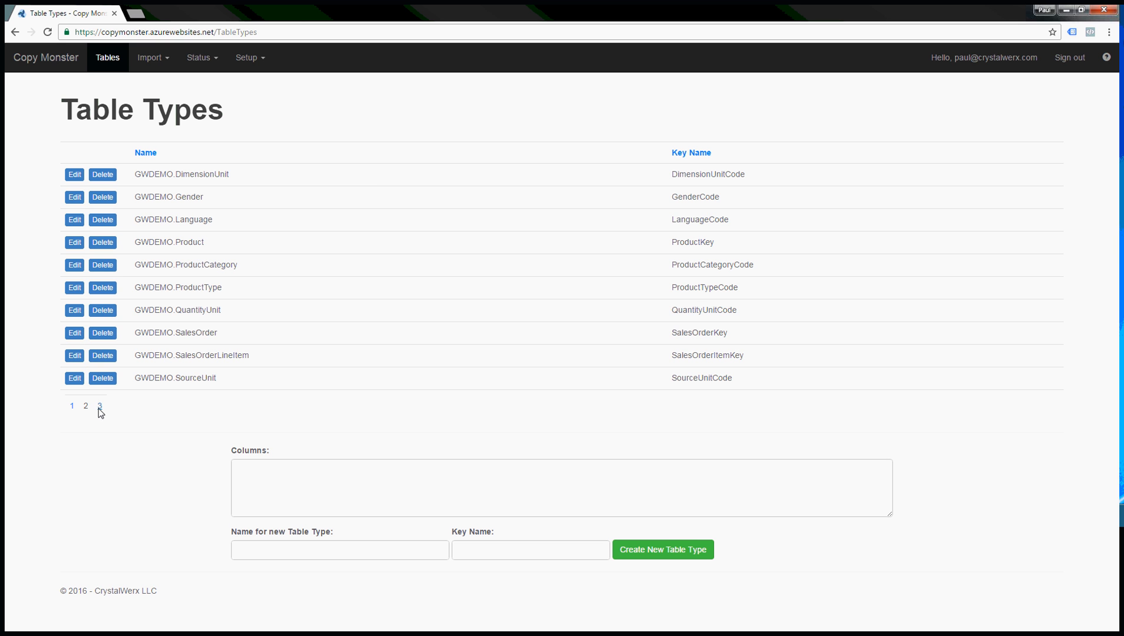
left_click(74, 243)
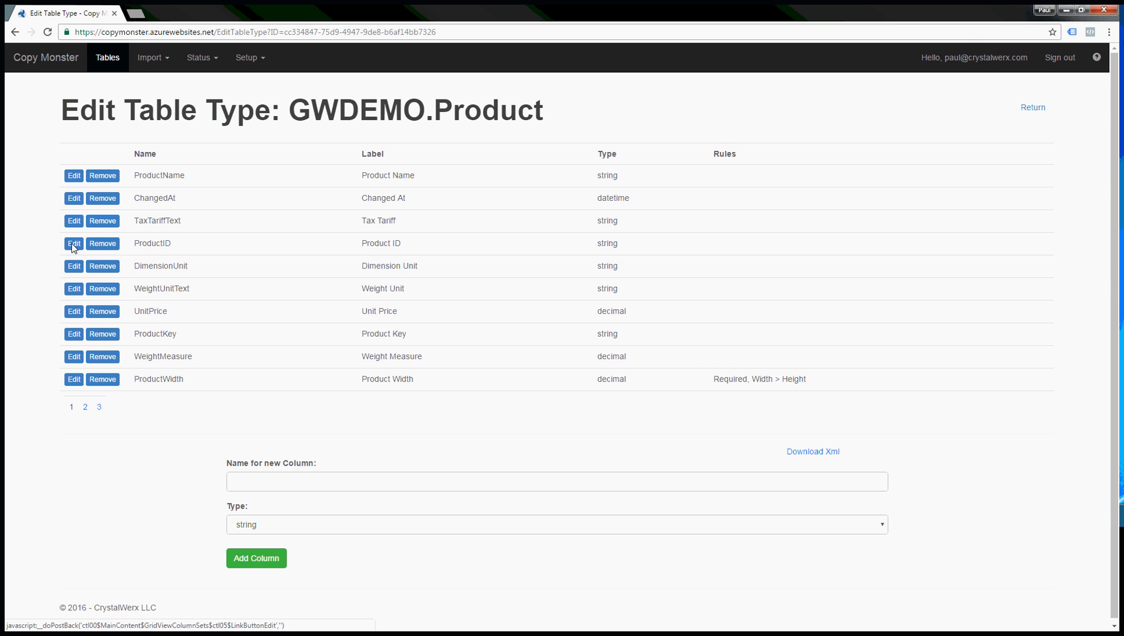
- Return to the table types, look through the pages of the list and reopen GWDEMO.Product
double_click(154, 312)
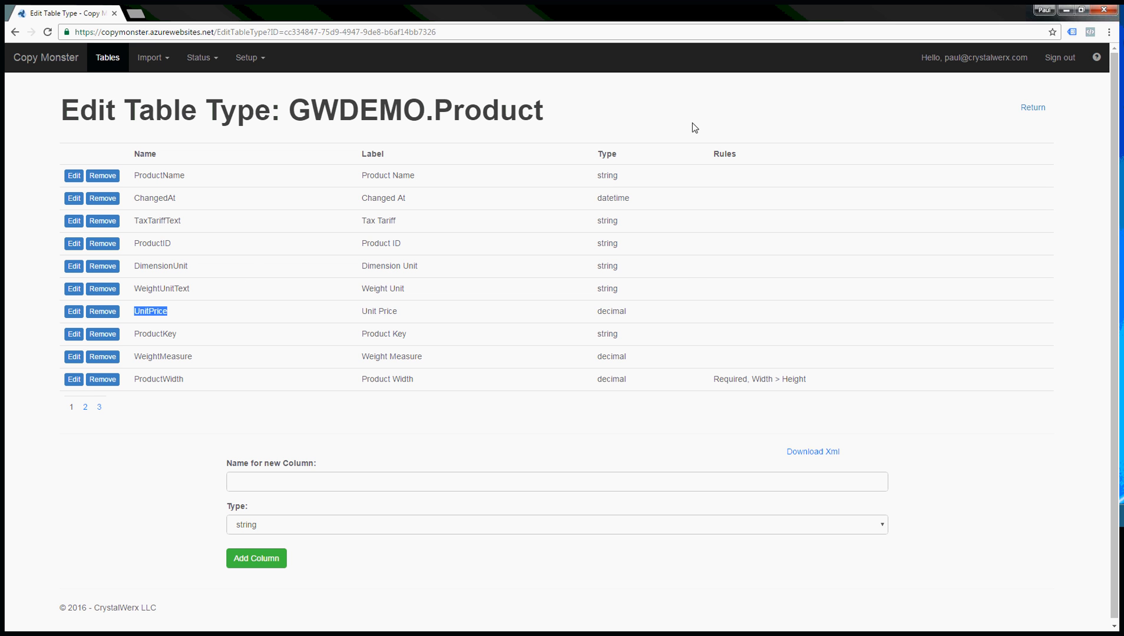
left_click(1033, 107)
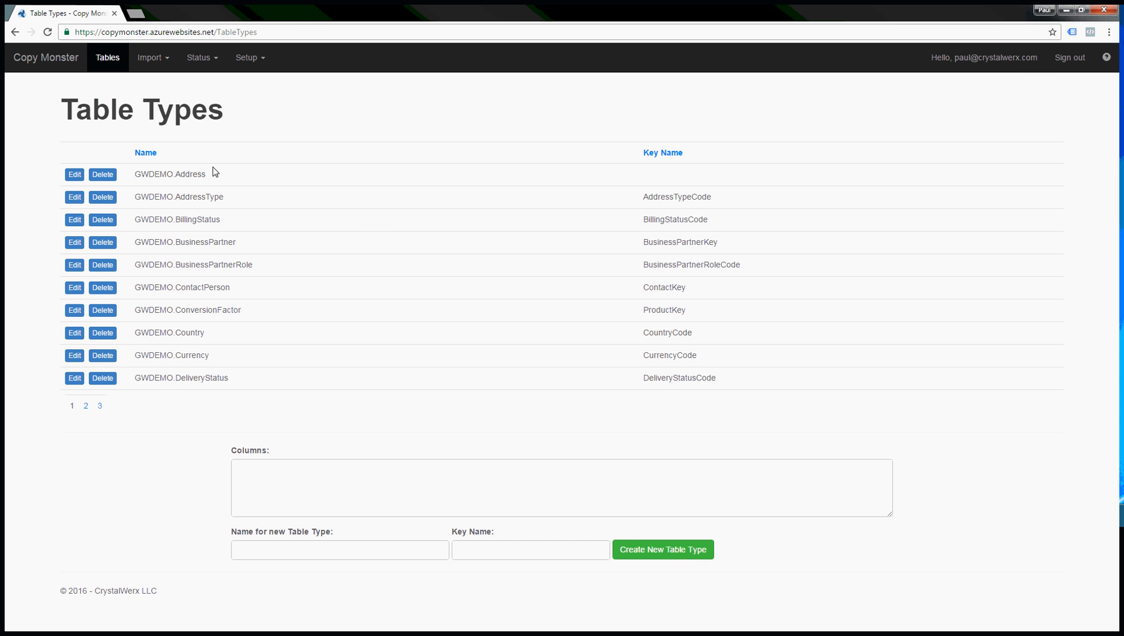
left_click(86, 407)
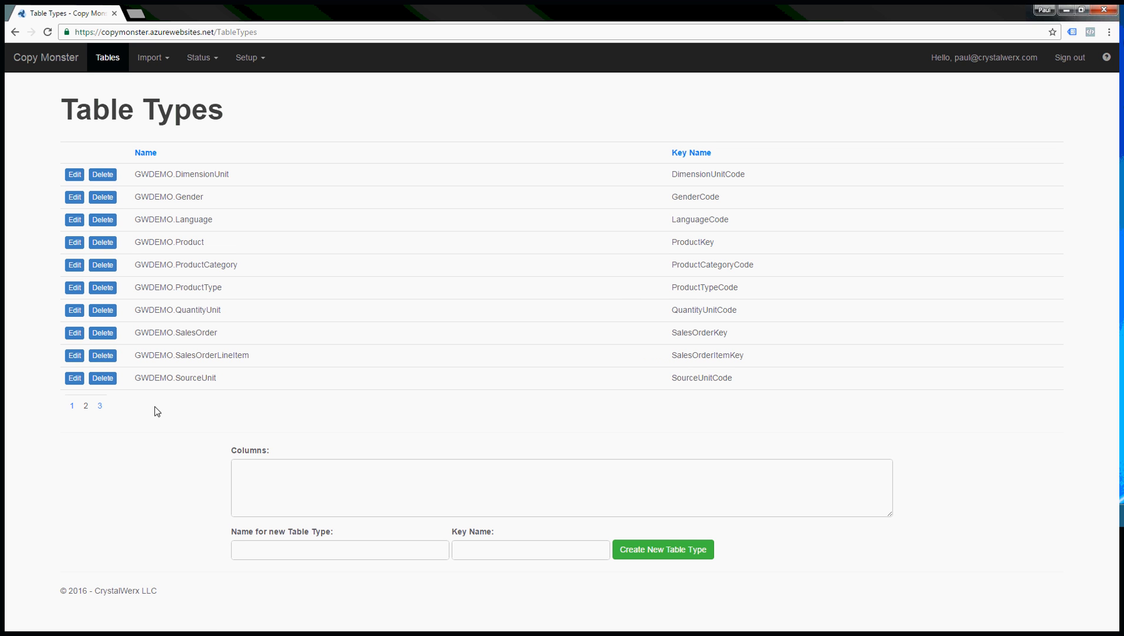
left_click(99, 406)
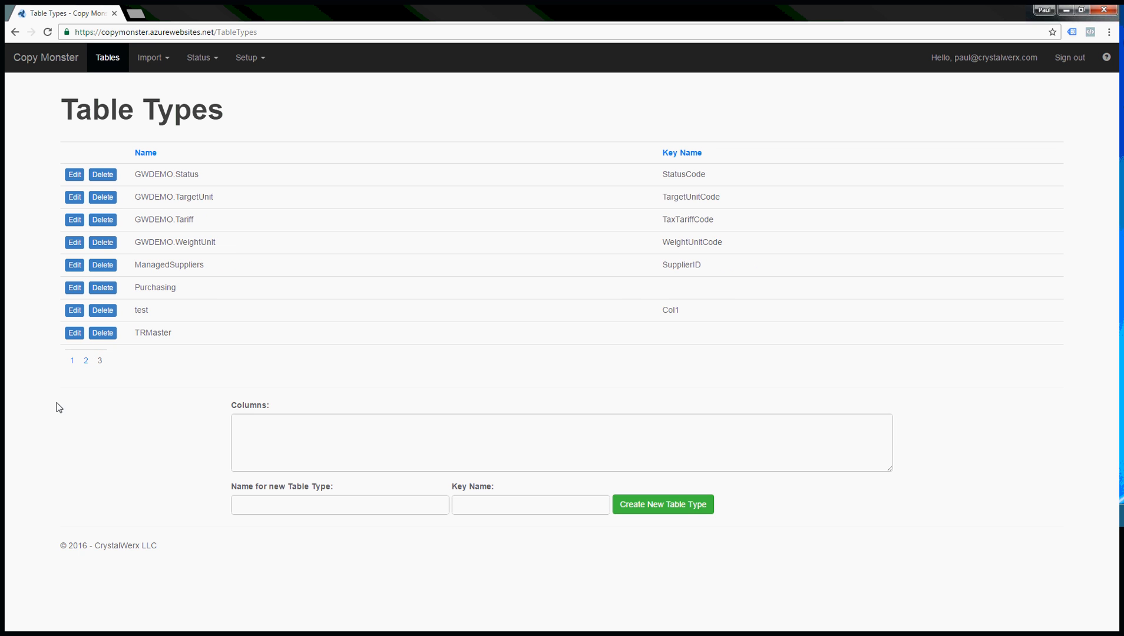
left_click(72, 361)
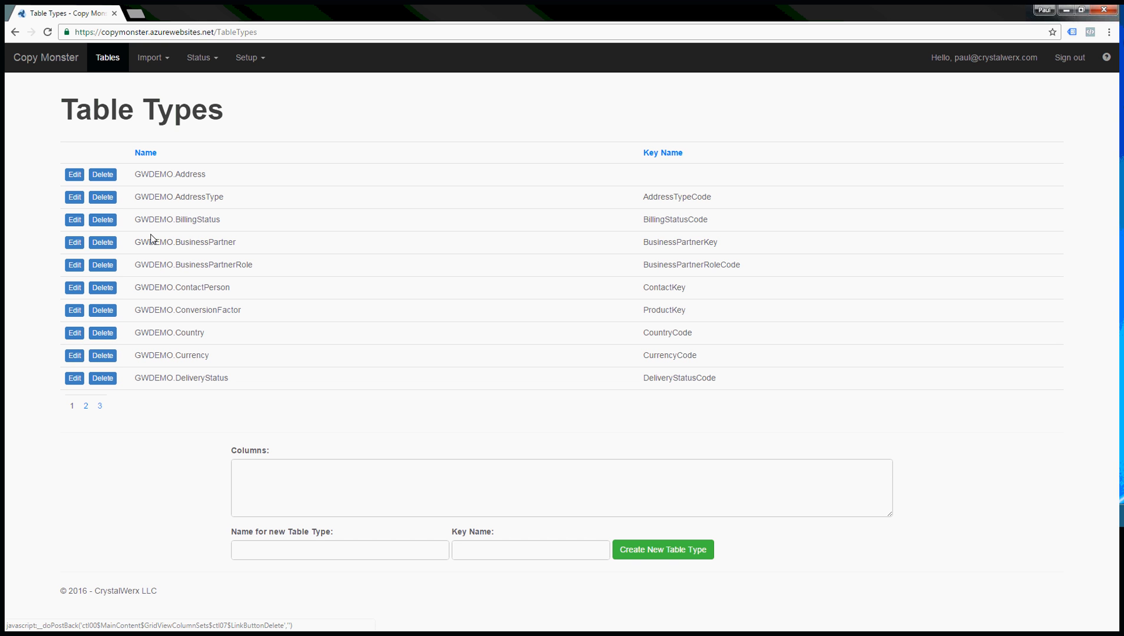
left_click(85, 406)
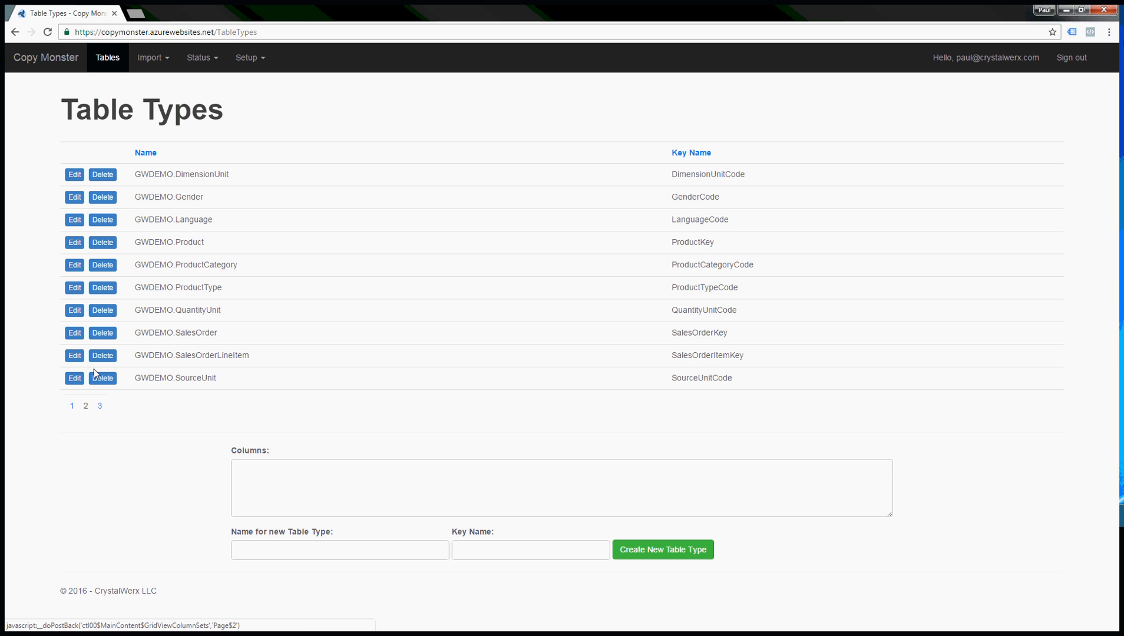
left_click(74, 243)
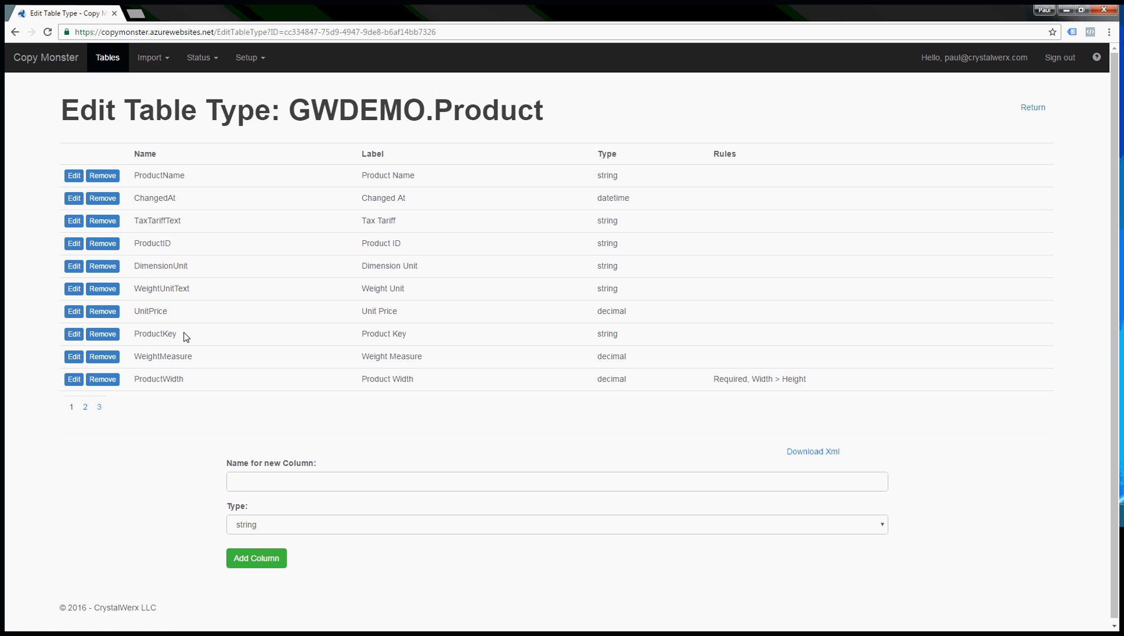
- Find the SupplierName column of GWDEMO.Product and open its rules for editing
left_click(85, 408)
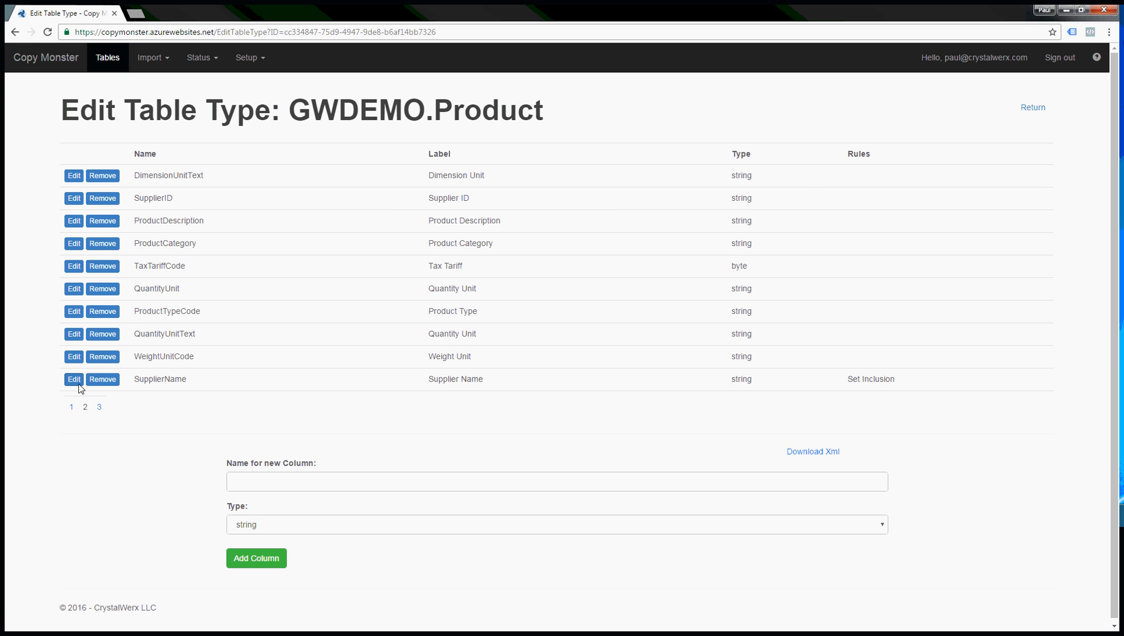
left_click(74, 379)
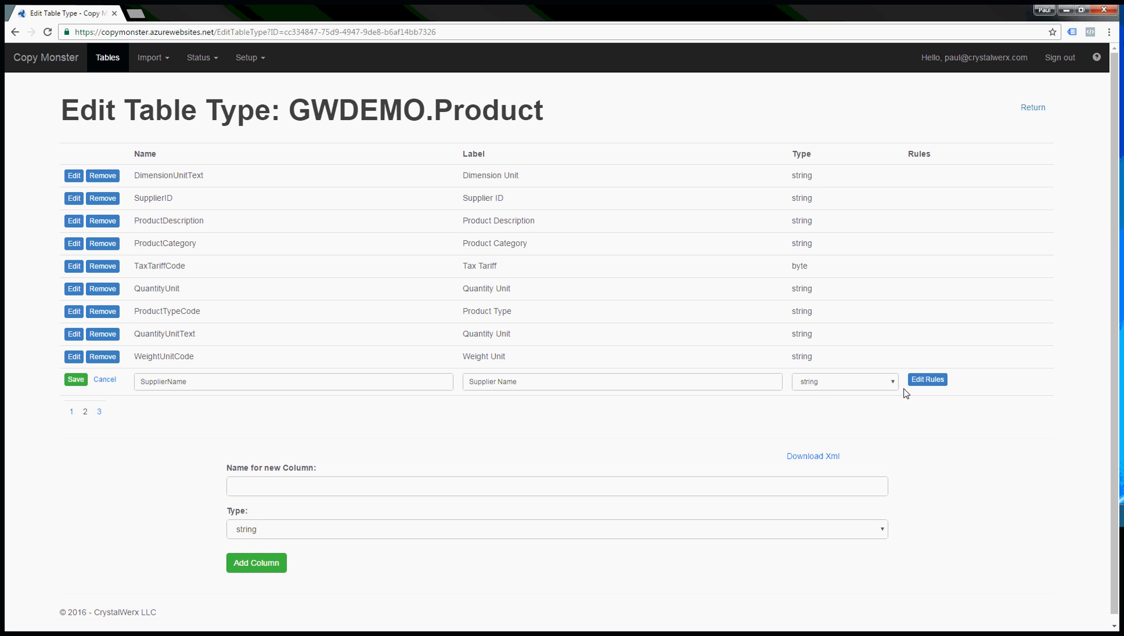
left_click(920, 382)
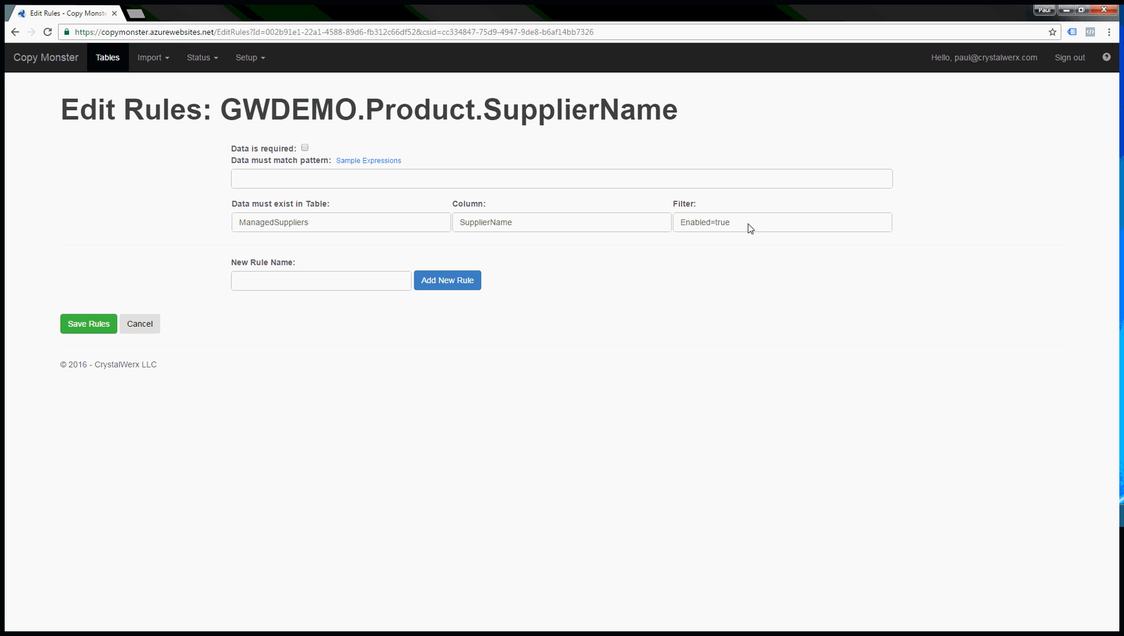
left_click(809, 214)
type("and ")
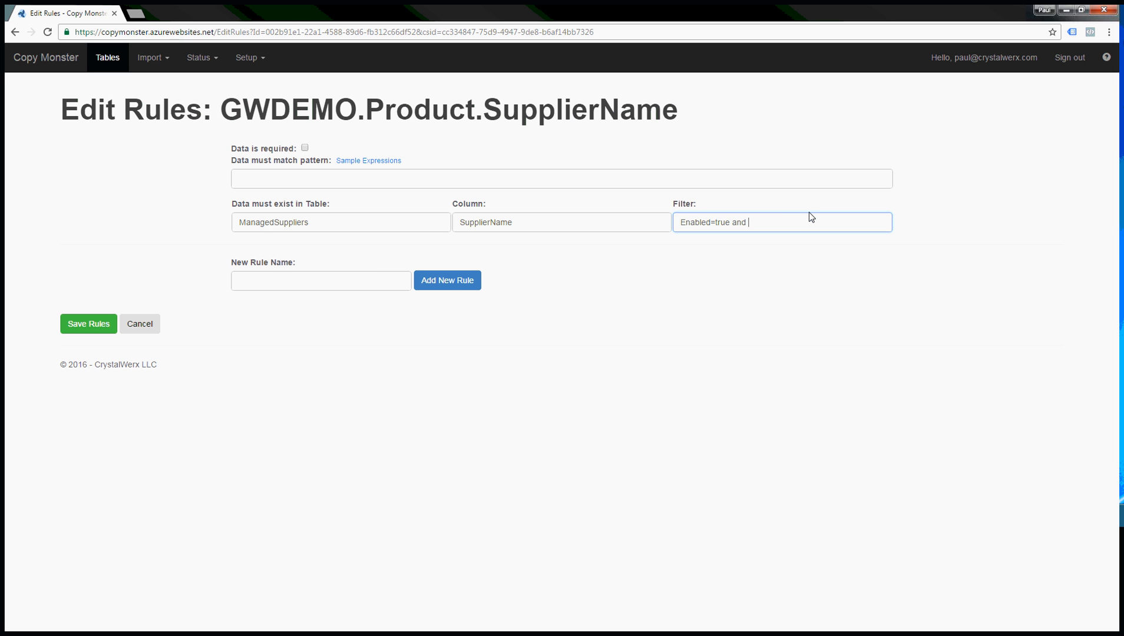
type("[")
type("@")
type("UnitPrice")
type("?")
type("] < MaxAmount")
left_click(101, 324)
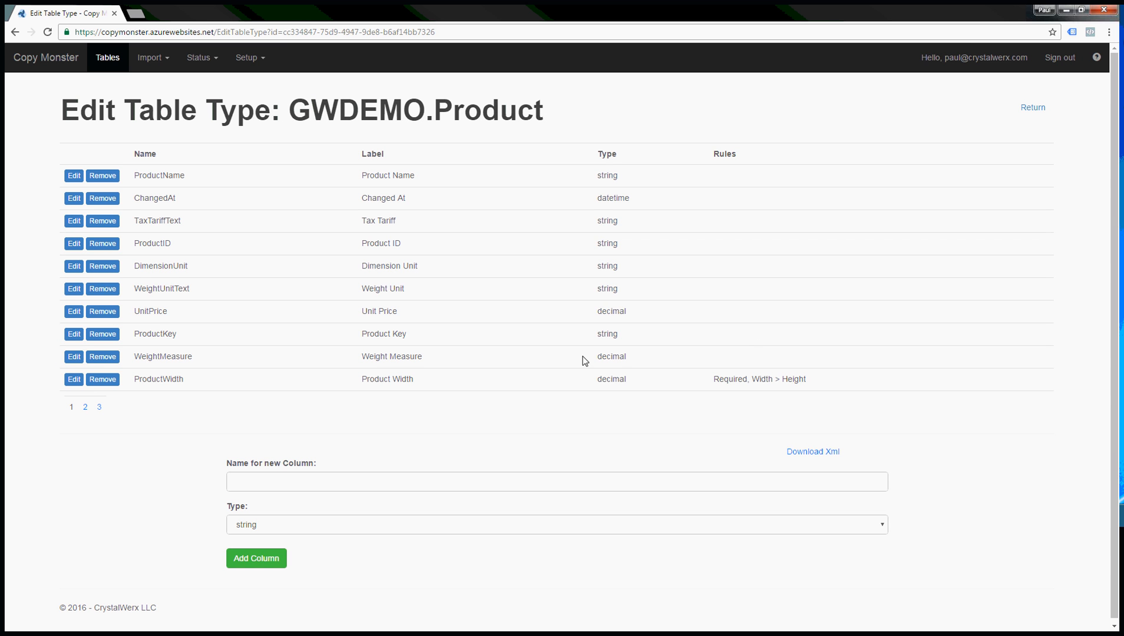
- Show the second page of the GWDEMO.Product column list
left_click(86, 408)
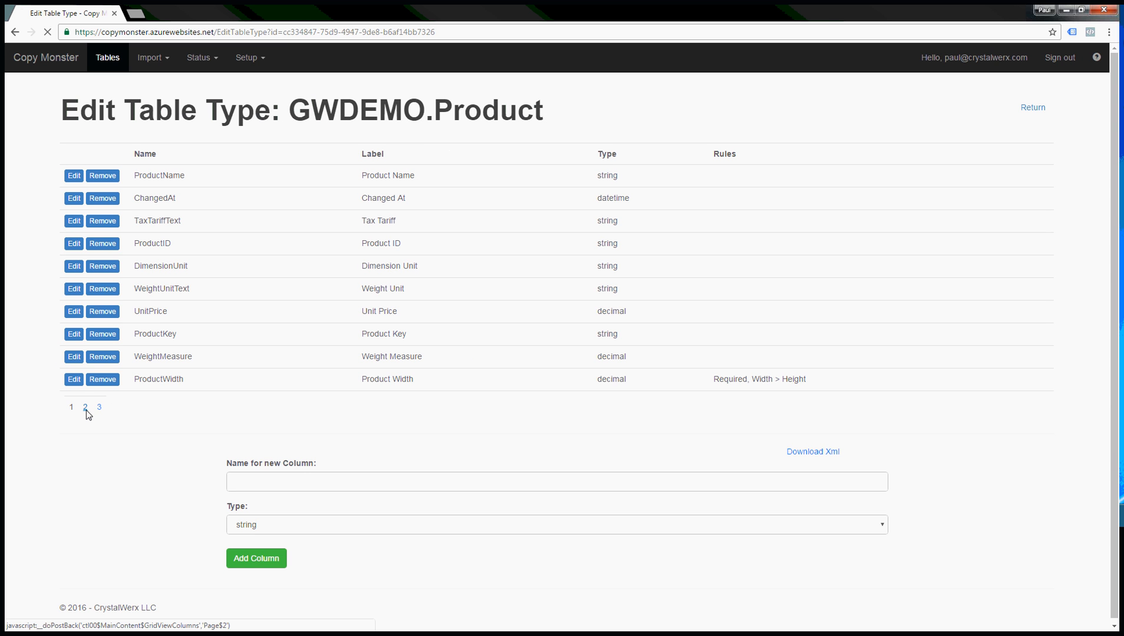